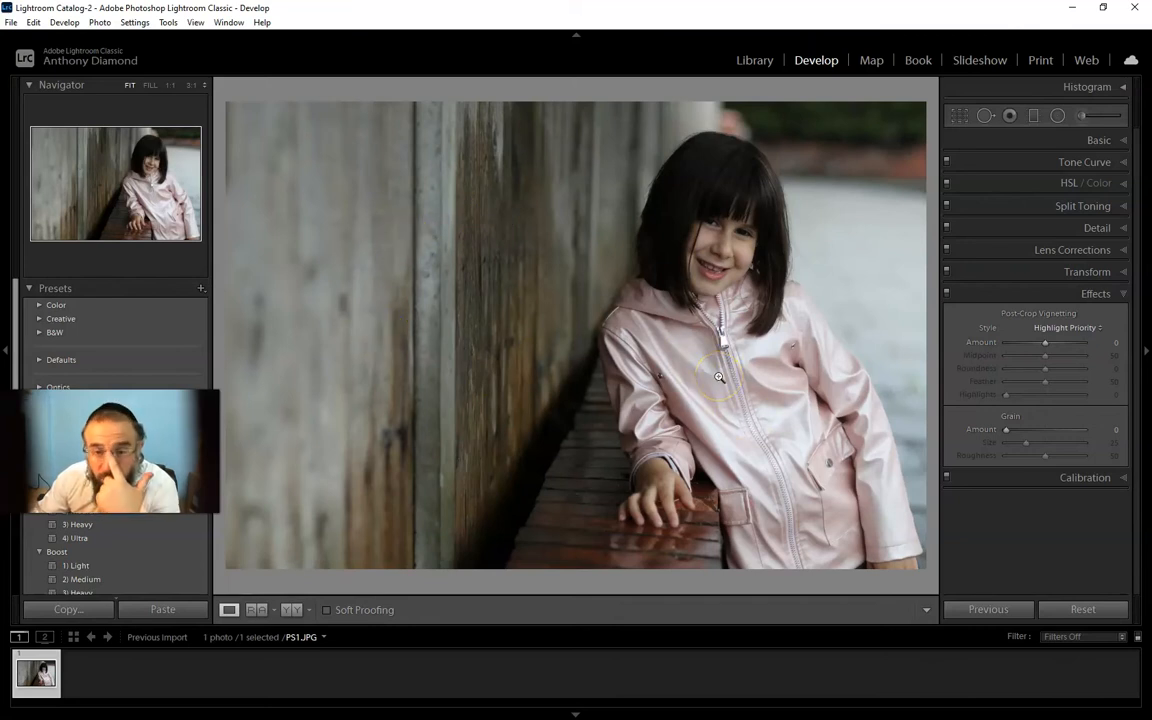
Set the photo's white balance Temp to +10 and brush a size 18 mask over the girl's face with Exposure 0.50.
{"action": "left_click", "coordinate": [1100, 140]}
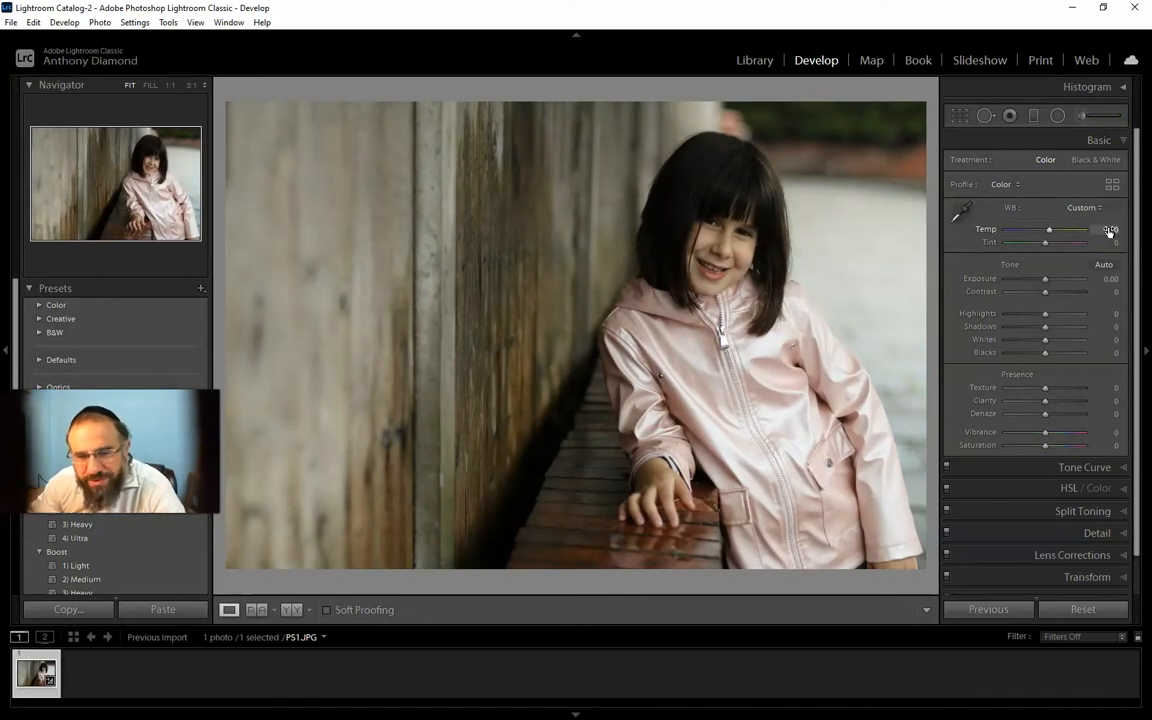
{"action": "left_click", "coordinate": [1086, 118]}
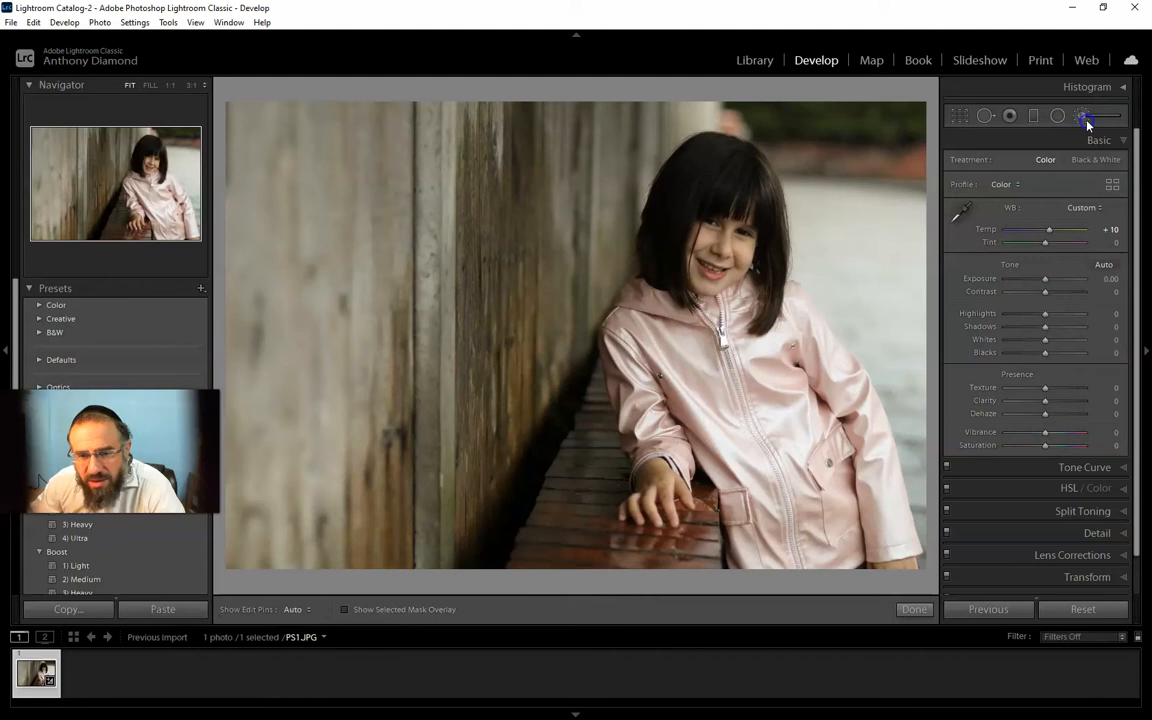
{"action": "scroll", "coordinate": [738, 314], "scroll_direction": "up", "scroll_amount": 5}
{"action": "mouse_move", "coordinate": [724, 270]}
{"action": "left_mouse_down"}
{"action": "mouse_move", "coordinate": [712, 264]}
{"action": "mouse_move", "coordinate": [731, 219]}
{"action": "mouse_move", "coordinate": [721, 245]}
{"action": "left_mouse_up"}
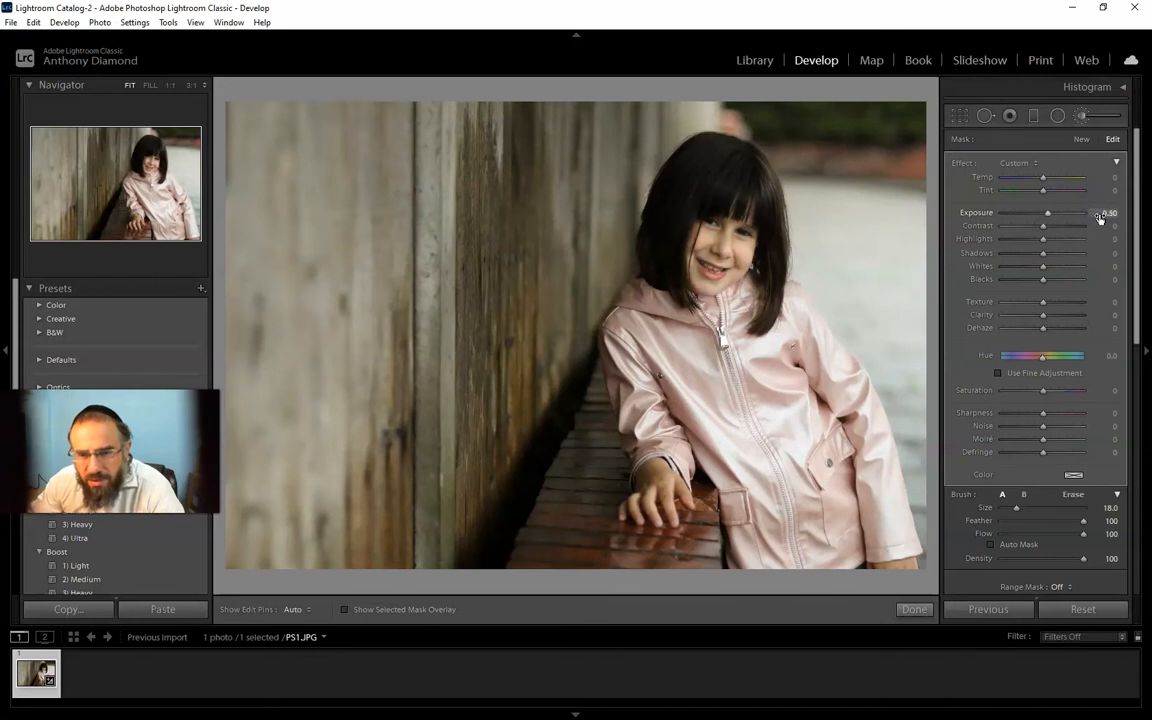
Paint a new adjustment brush mask over the girl's hair at size 6, with Clarity 20 and Exposure 0.31.
{"action": "left_click", "coordinate": [1081, 139]}
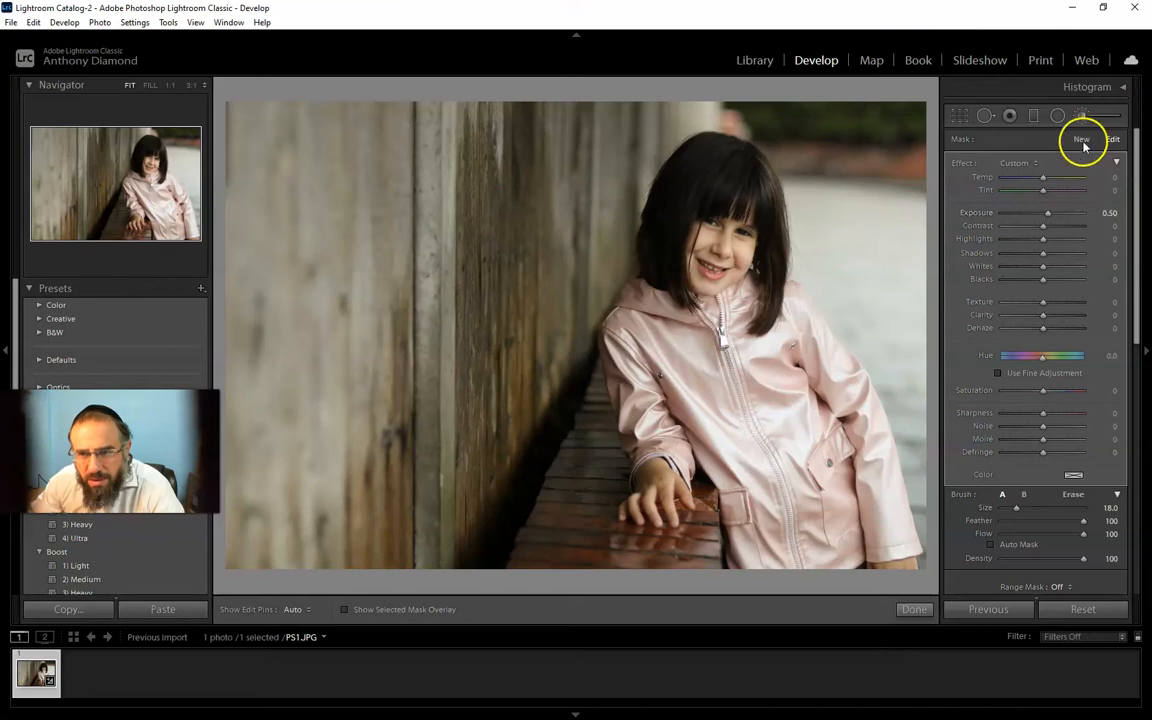
{"action": "mouse_move", "coordinate": [728, 184]}
{"action": "left_mouse_down"}
{"action": "mouse_move", "coordinate": [677, 226]}
{"action": "mouse_move", "coordinate": [667, 264]}
{"action": "mouse_move", "coordinate": [692, 187]}
{"action": "mouse_move", "coordinate": [739, 189]}
{"action": "left_mouse_up"}
{"action": "scroll", "coordinate": [739, 189], "scroll_direction": "down", "scroll_amount": 5}
{"action": "key", "text": "h"}
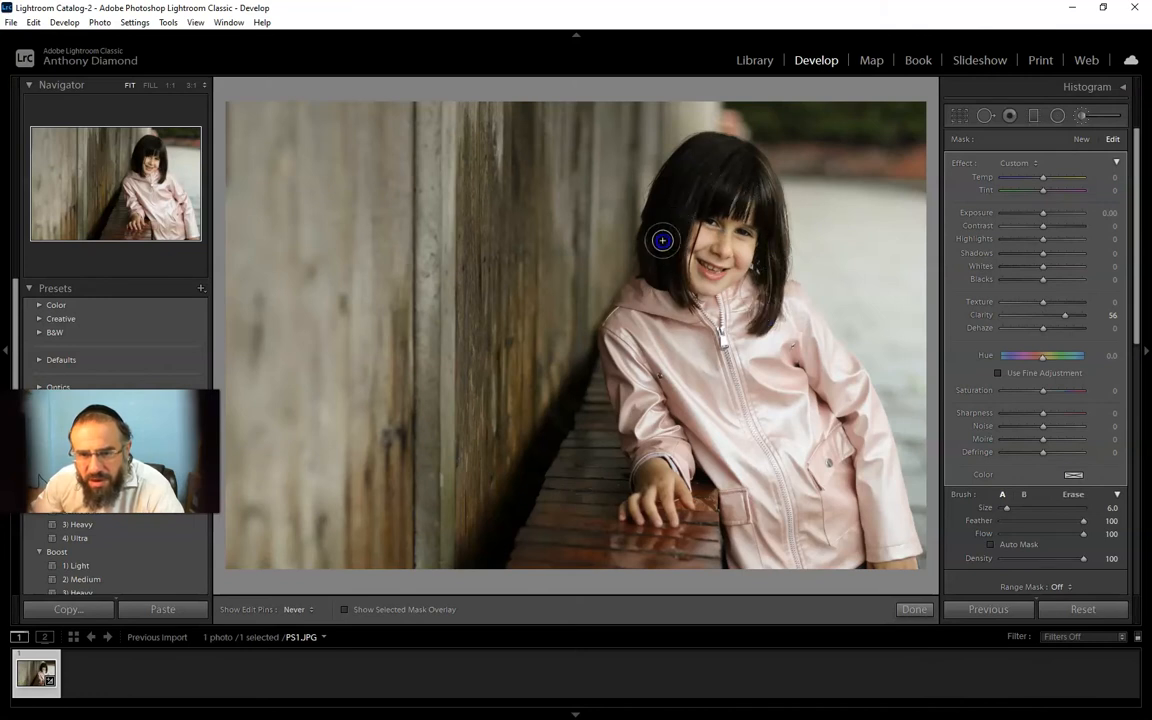
{"action": "key", "text": "h"}
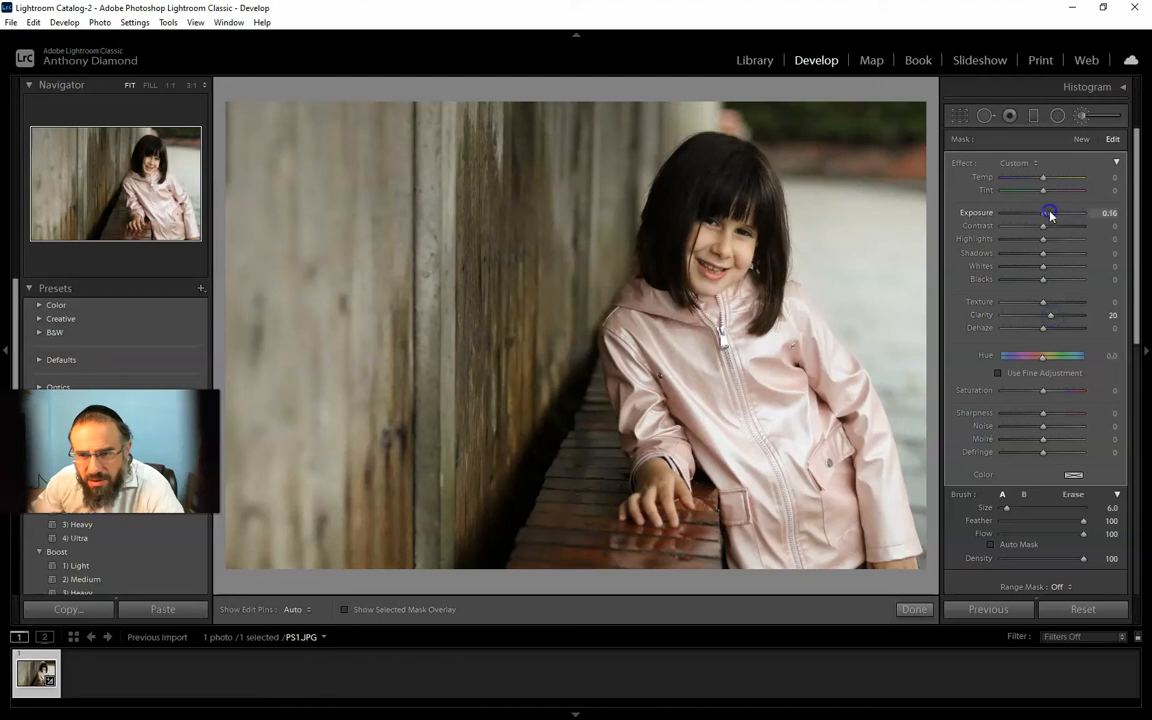
{"action": "left_click_drag", "start_coordinate": [1044, 213], "coordinate": [1054, 215]}
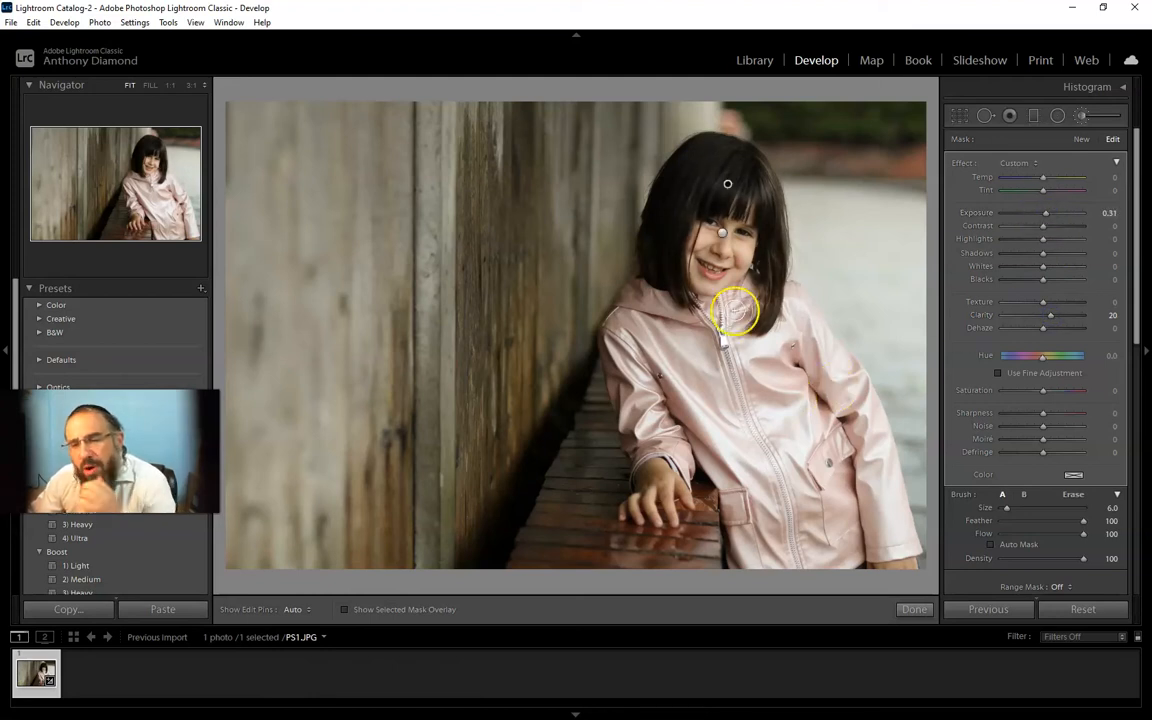
Paint a new adjustment brush mask over the pink jacket at size 16 with Clarity 56.
{"action": "left_click", "coordinate": [1080, 140]}
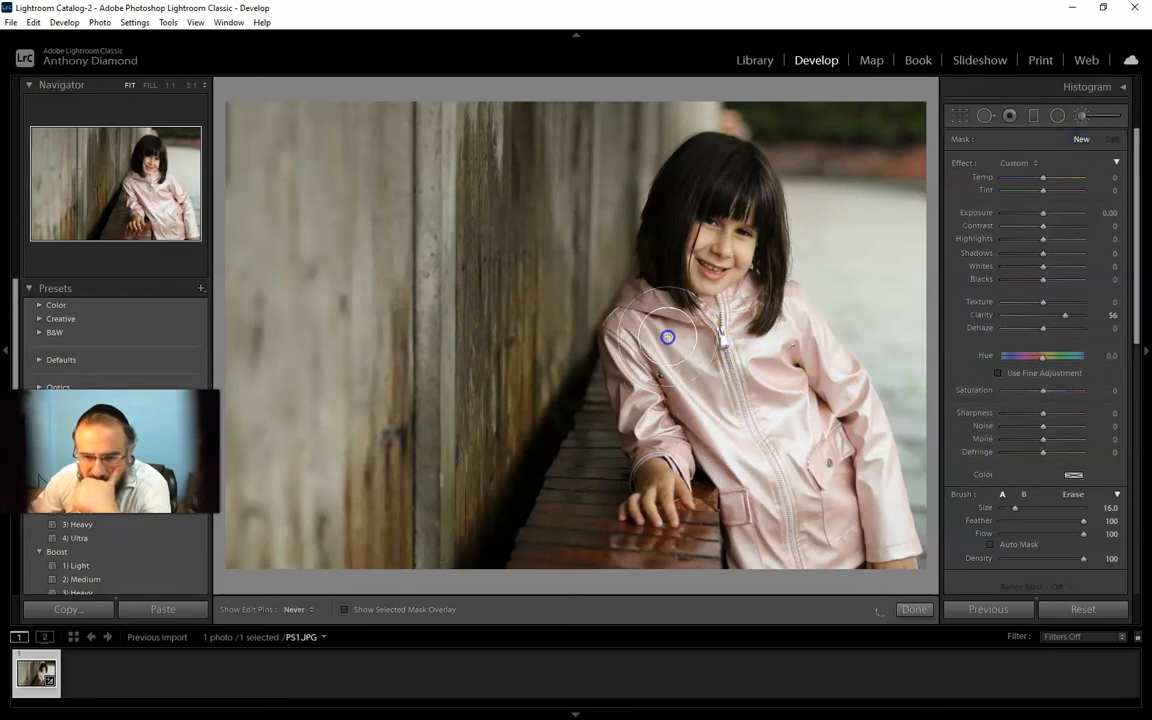
{"action": "key", "text": "h"}
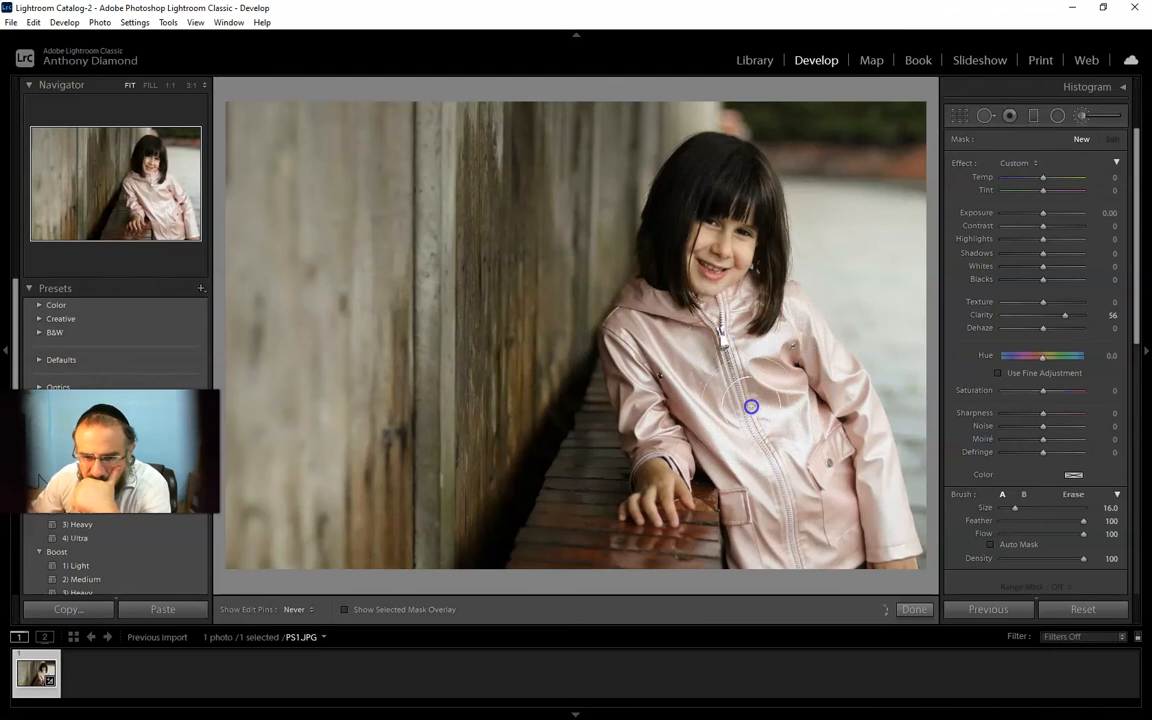
{"action": "mouse_move", "coordinate": [711, 410]}
{"action": "left_mouse_down"}
{"action": "mouse_move", "coordinate": [816, 523]}
{"action": "mouse_move", "coordinate": [758, 406]}
{"action": "left_mouse_up"}
{"action": "key", "text": "h"}
{"action": "mouse_move", "coordinate": [677, 390]}
{"action": "left_mouse_down"}
{"action": "mouse_move", "coordinate": [639, 353]}
{"action": "mouse_move", "coordinate": [748, 371]}
{"action": "mouse_move", "coordinate": [783, 336]}
{"action": "mouse_move", "coordinate": [747, 410]}
{"action": "left_mouse_up"}
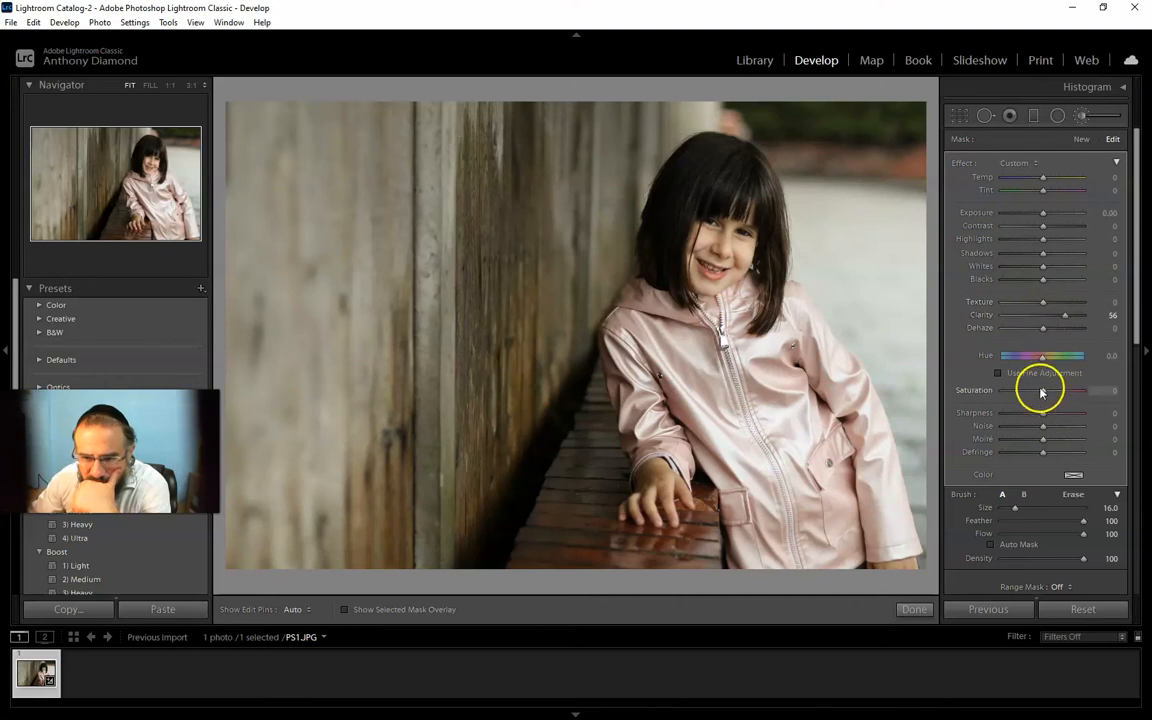
Set the jacket mask's Saturation to 93 and shift its Hue to -27.6.
{"action": "left_click_drag", "start_coordinate": [1062, 392], "coordinate": [1077, 397]}
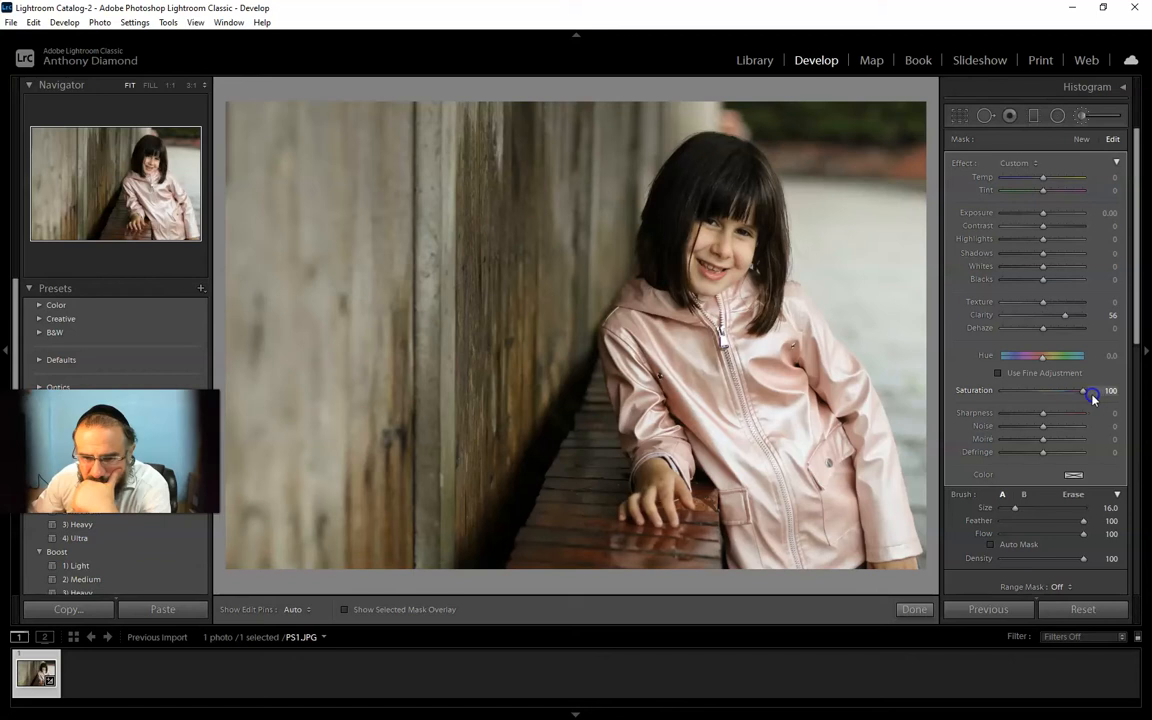
{"action": "left_click_drag", "start_coordinate": [1043, 356], "coordinate": [1040, 357]}
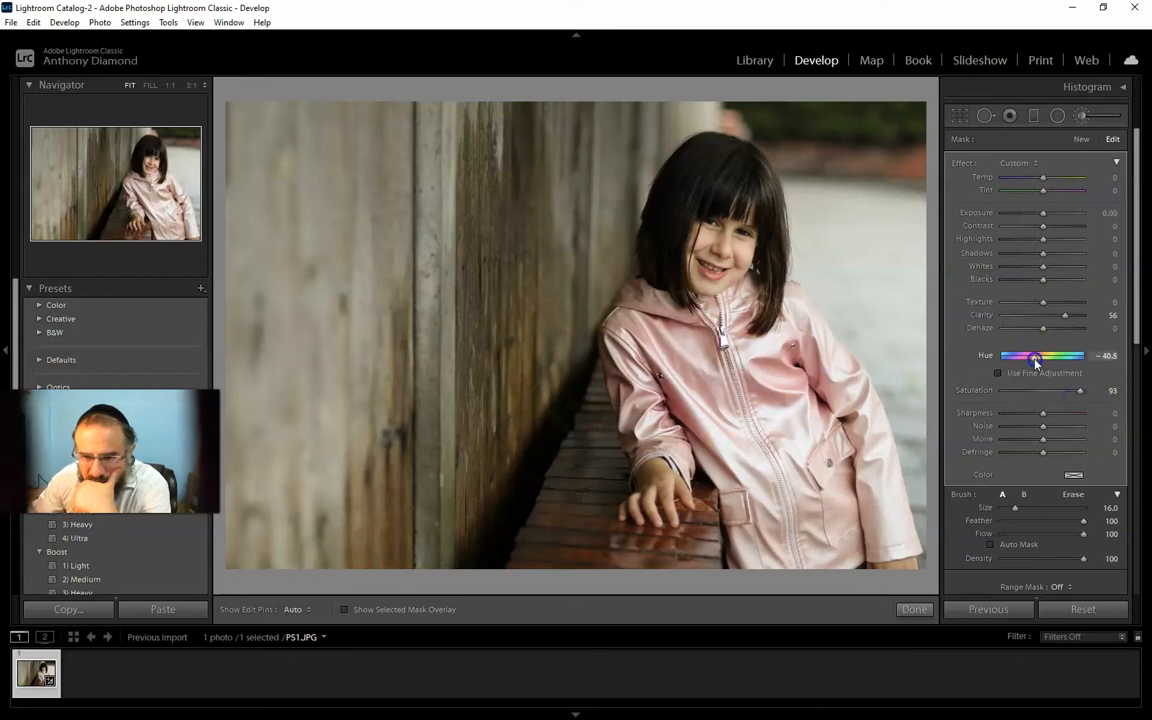
{"action": "left_click_drag", "start_coordinate": [1037, 363], "coordinate": [1040, 364]}
Extend the jacket mask over the remaining jacket areas with a size 12 brush and set its Hue to -1.6.
{"action": "scroll", "coordinate": [796, 432], "scroll_direction": "up", "scroll_amount": 5}
{"action": "key", "text": "h"}
{"action": "mouse_move", "coordinate": [796, 432]}
{"action": "left_mouse_down"}
{"action": "mouse_move", "coordinate": [742, 457]}
{"action": "mouse_move", "coordinate": [842, 440]}
{"action": "mouse_move", "coordinate": [792, 466]}
{"action": "mouse_move", "coordinate": [819, 392]}
{"action": "mouse_move", "coordinate": [782, 384]}
{"action": "mouse_move", "coordinate": [756, 420]}
{"action": "mouse_move", "coordinate": [685, 430]}
{"action": "mouse_move", "coordinate": [662, 372]}
{"action": "mouse_move", "coordinate": [626, 335]}
{"action": "mouse_move", "coordinate": [658, 421]}
{"action": "mouse_move", "coordinate": [641, 308]}
{"action": "mouse_move", "coordinate": [636, 327]}
{"action": "mouse_move", "coordinate": [695, 360]}
{"action": "left_mouse_up"}
{"action": "scroll", "coordinate": [652, 343], "scroll_direction": "down", "scroll_amount": 6}
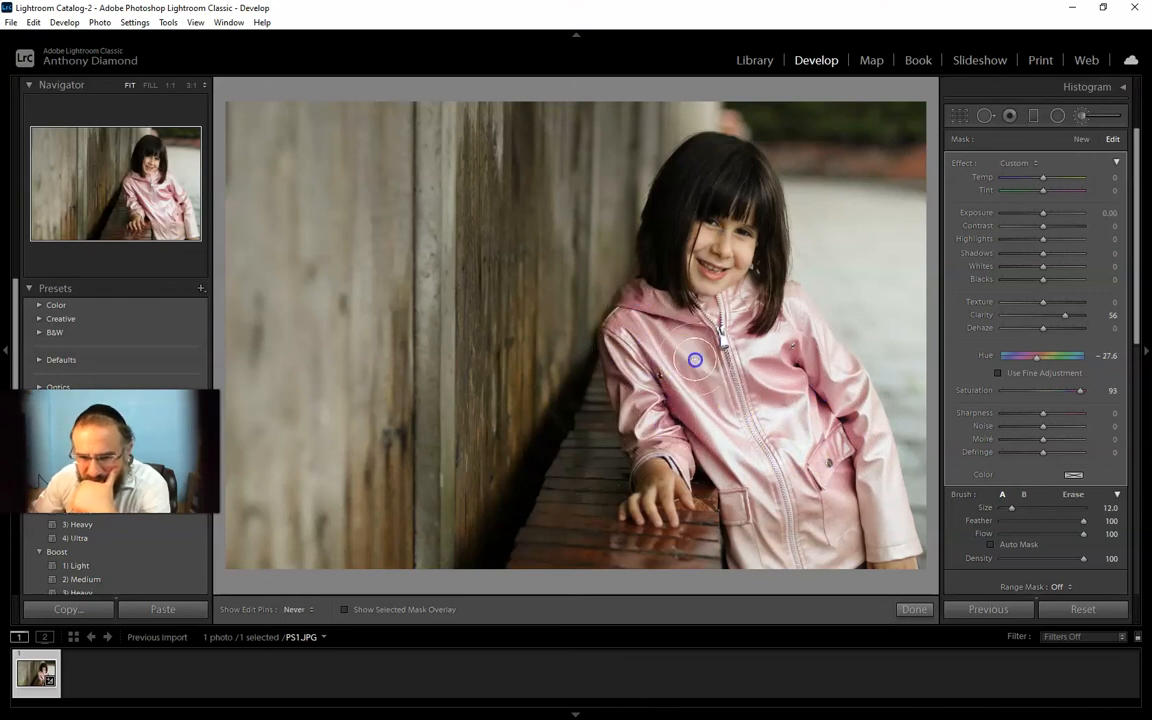
{"action": "left_click", "coordinate": [827, 430]}
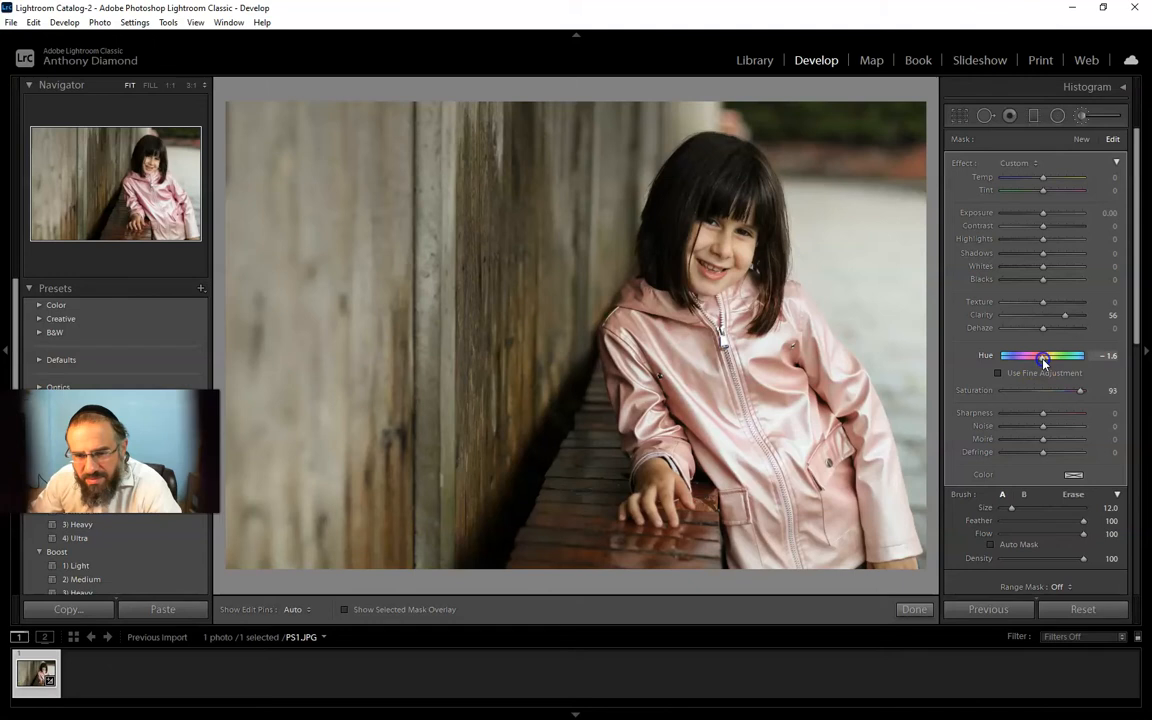
{"action": "left_click_drag", "start_coordinate": [1042, 362], "coordinate": [1044, 362]}
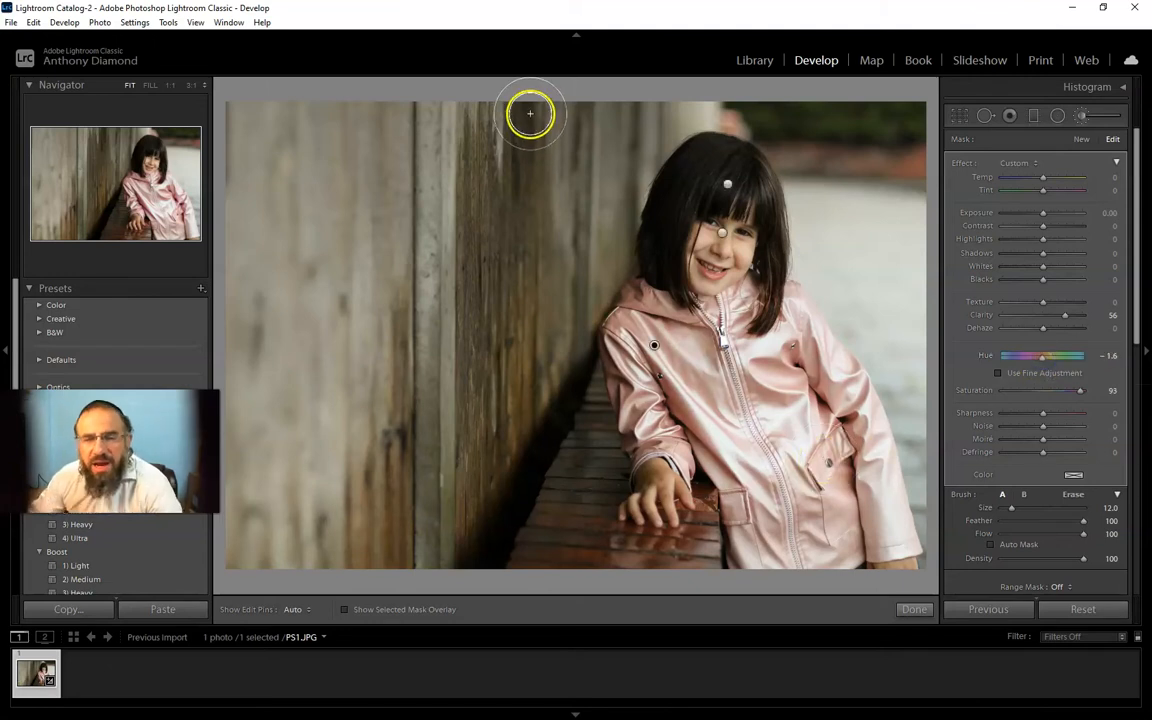
Paint a new mask with zeroed effects over the wooden wall and the background behind the girl, using a size 21 brush.
{"action": "left_click", "coordinate": [1082, 140]}
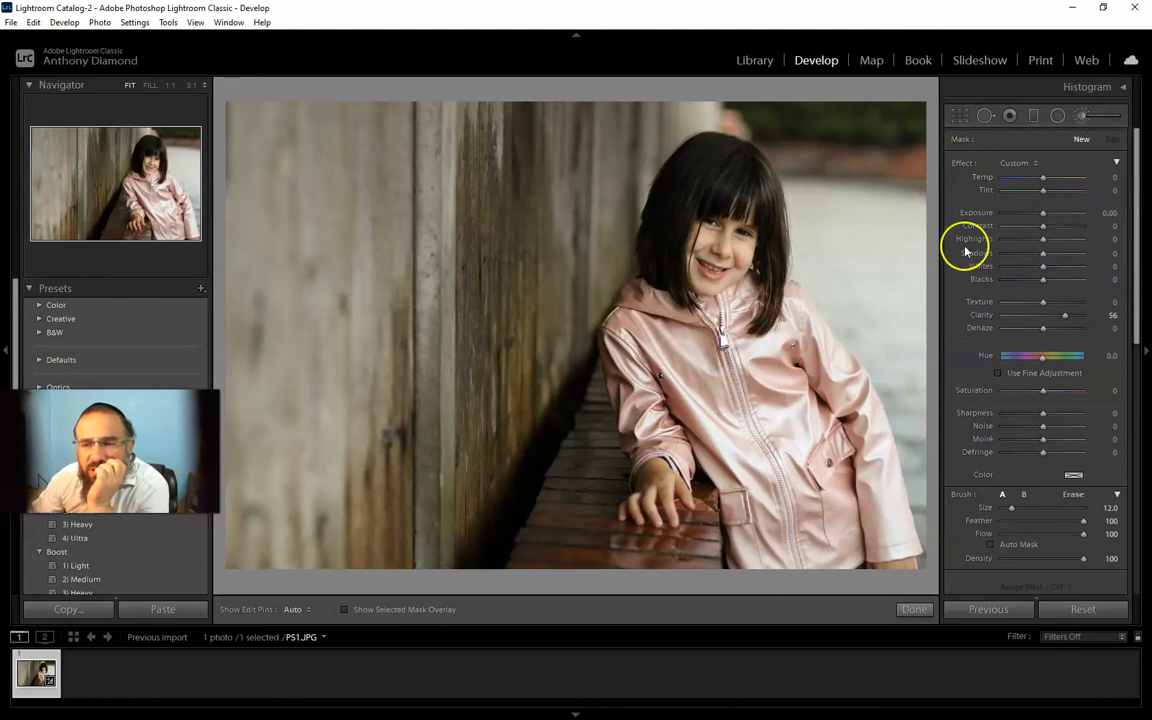
{"action": "scroll", "coordinate": [599, 237], "scroll_direction": "up", "scroll_amount": 3}
{"action": "mouse_move", "coordinate": [514, 193]}
{"action": "left_mouse_down"}
{"action": "mouse_move", "coordinate": [393, 193]}
{"action": "mouse_move", "coordinate": [435, 144]}
{"action": "mouse_move", "coordinate": [203, 116]}
{"action": "mouse_move", "coordinate": [263, 385]}
{"action": "mouse_move", "coordinate": [298, 235]}
{"action": "mouse_move", "coordinate": [413, 241]}
{"action": "mouse_move", "coordinate": [472, 270]}
{"action": "mouse_move", "coordinate": [533, 394]}
{"action": "mouse_move", "coordinate": [523, 517]}
{"action": "mouse_move", "coordinate": [543, 463]}
{"action": "mouse_move", "coordinate": [506, 269]}
{"action": "mouse_move", "coordinate": [525, 283]}
{"action": "mouse_move", "coordinate": [593, 200]}
{"action": "mouse_move", "coordinate": [556, 228]}
{"action": "mouse_move", "coordinate": [619, 108]}
{"action": "mouse_move", "coordinate": [466, 145]}
{"action": "mouse_move", "coordinate": [497, 88]}
{"action": "mouse_move", "coordinate": [609, 108]}
{"action": "mouse_move", "coordinate": [673, 67]}
{"action": "mouse_move", "coordinate": [717, 67]}
{"action": "mouse_move", "coordinate": [829, 96]}
{"action": "mouse_move", "coordinate": [874, 231]}
{"action": "left_mouse_up"}
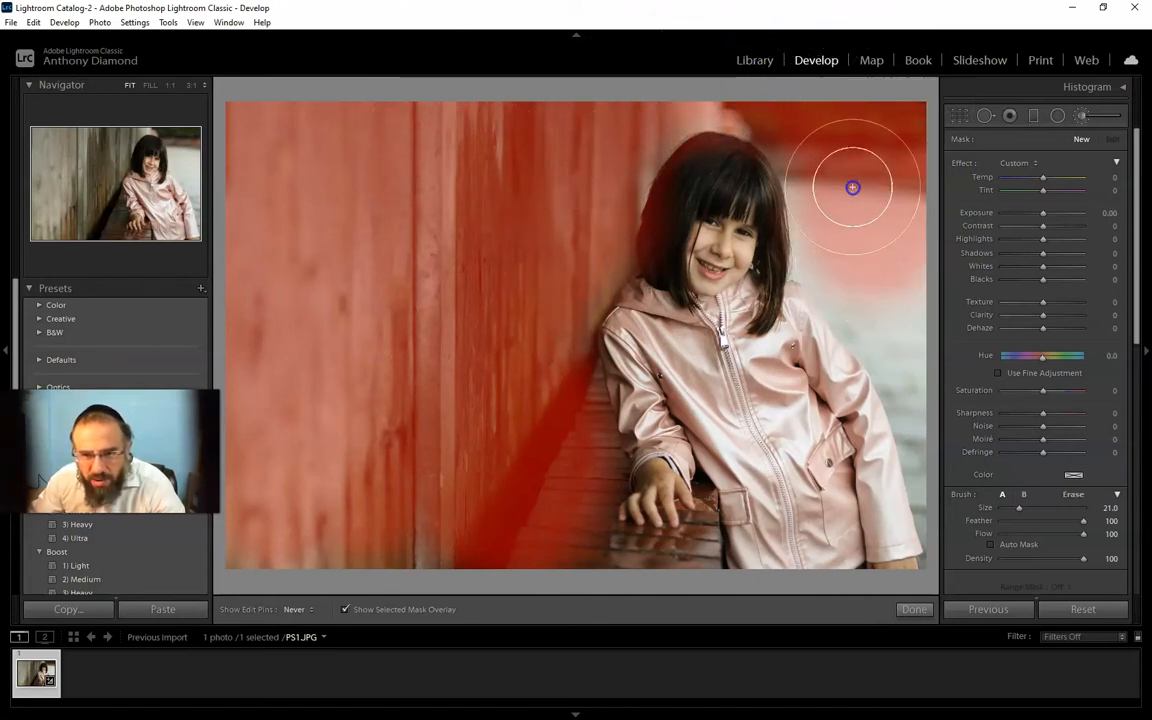
{"action": "mouse_move", "coordinate": [907, 325]}
{"action": "left_mouse_down"}
{"action": "mouse_move", "coordinate": [928, 379]}
{"action": "mouse_move", "coordinate": [959, 576]}
{"action": "mouse_move", "coordinate": [962, 565]}
{"action": "left_mouse_up"}
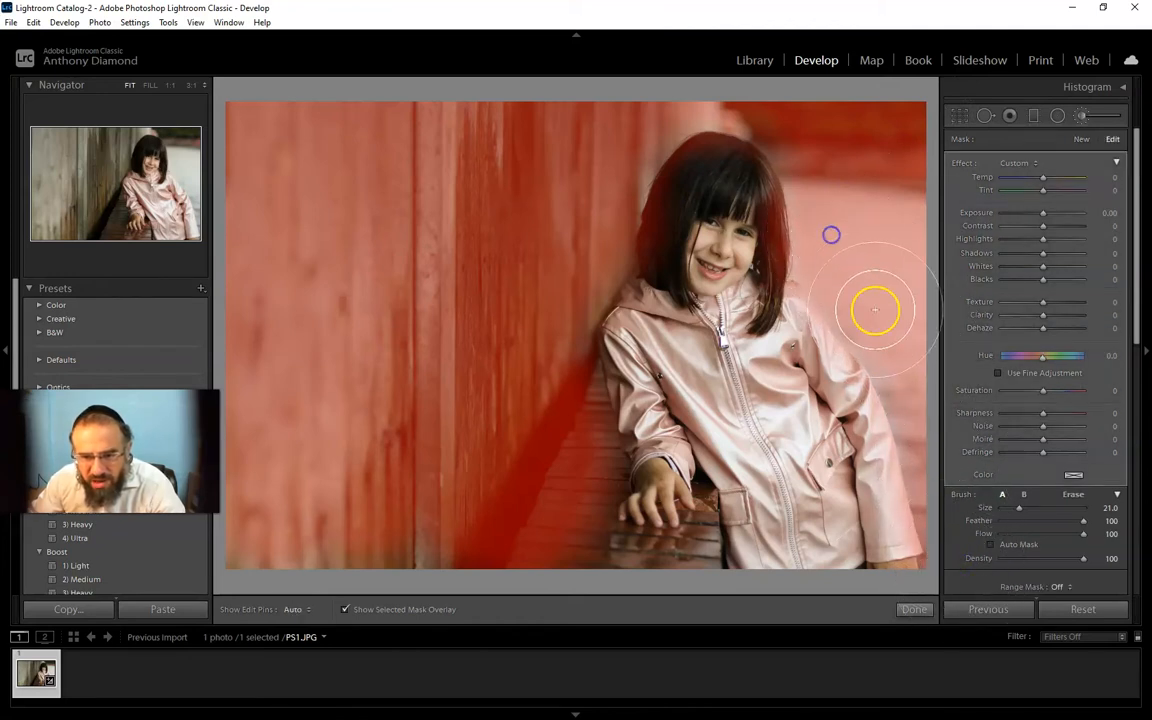
Fill the background mask around the bricks and the girl's outline with a size 10 brush, and hide the mask overlay.
{"action": "scroll", "coordinate": [697, 560], "scroll_direction": "down", "scroll_amount": 11}
{"action": "mouse_move", "coordinate": [697, 550]}
{"action": "left_mouse_down"}
{"action": "mouse_move", "coordinate": [614, 558]}
{"action": "mouse_move", "coordinate": [636, 559]}
{"action": "mouse_move", "coordinate": [623, 566]}
{"action": "mouse_move", "coordinate": [589, 485]}
{"action": "mouse_move", "coordinate": [577, 523]}
{"action": "mouse_move", "coordinate": [592, 484]}
{"action": "mouse_move", "coordinate": [563, 316]}
{"action": "mouse_move", "coordinate": [579, 279]}
{"action": "mouse_move", "coordinate": [559, 316]}
{"action": "mouse_move", "coordinate": [595, 261]}
{"action": "mouse_move", "coordinate": [566, 313]}
{"action": "mouse_move", "coordinate": [596, 270]}
{"action": "mouse_move", "coordinate": [574, 308]}
{"action": "mouse_move", "coordinate": [599, 523]}
{"action": "mouse_move", "coordinate": [672, 602]}
{"action": "mouse_move", "coordinate": [700, 570]}
{"action": "left_mouse_up"}
{"action": "mouse_move", "coordinate": [668, 118]}
{"action": "left_mouse_down"}
{"action": "mouse_move", "coordinate": [746, 97]}
{"action": "mouse_move", "coordinate": [673, 101]}
{"action": "mouse_move", "coordinate": [629, 157]}
{"action": "mouse_move", "coordinate": [682, 104]}
{"action": "mouse_move", "coordinate": [735, 103]}
{"action": "mouse_move", "coordinate": [809, 173]}
{"action": "mouse_move", "coordinate": [752, 102]}
{"action": "mouse_move", "coordinate": [698, 96]}
{"action": "mouse_move", "coordinate": [625, 170]}
{"action": "left_mouse_up"}
{"action": "key", "text": "h"}
{"action": "key", "text": "h"}
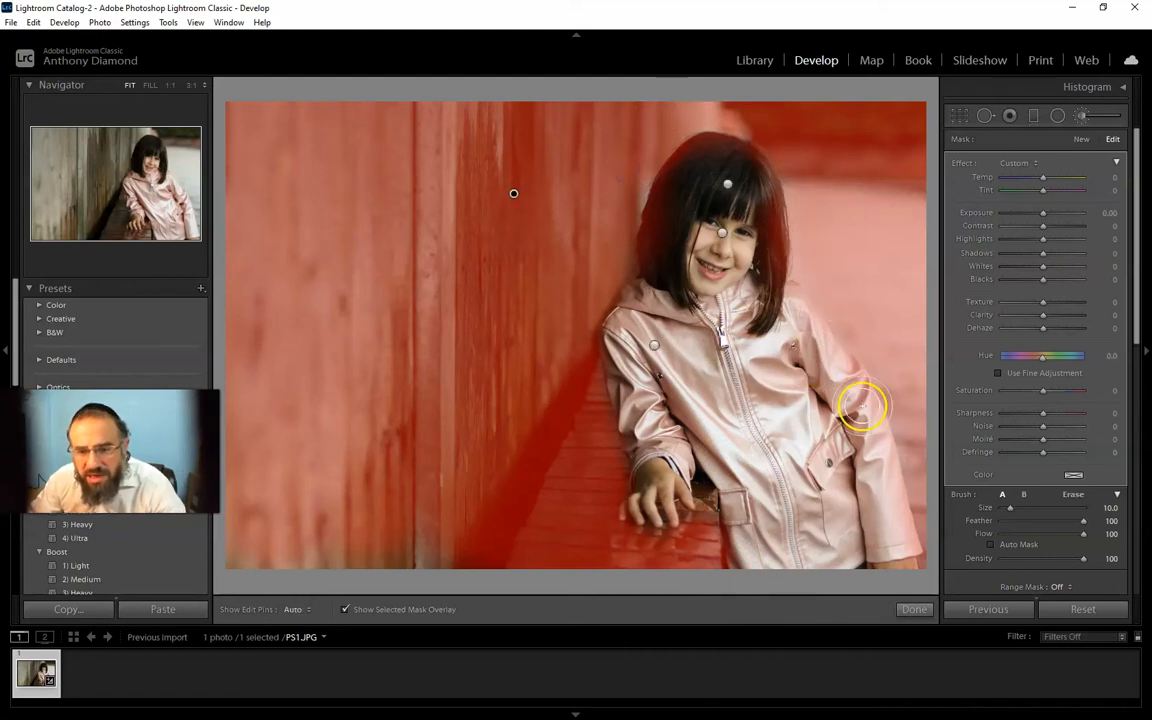
{"action": "key", "text": "o"}
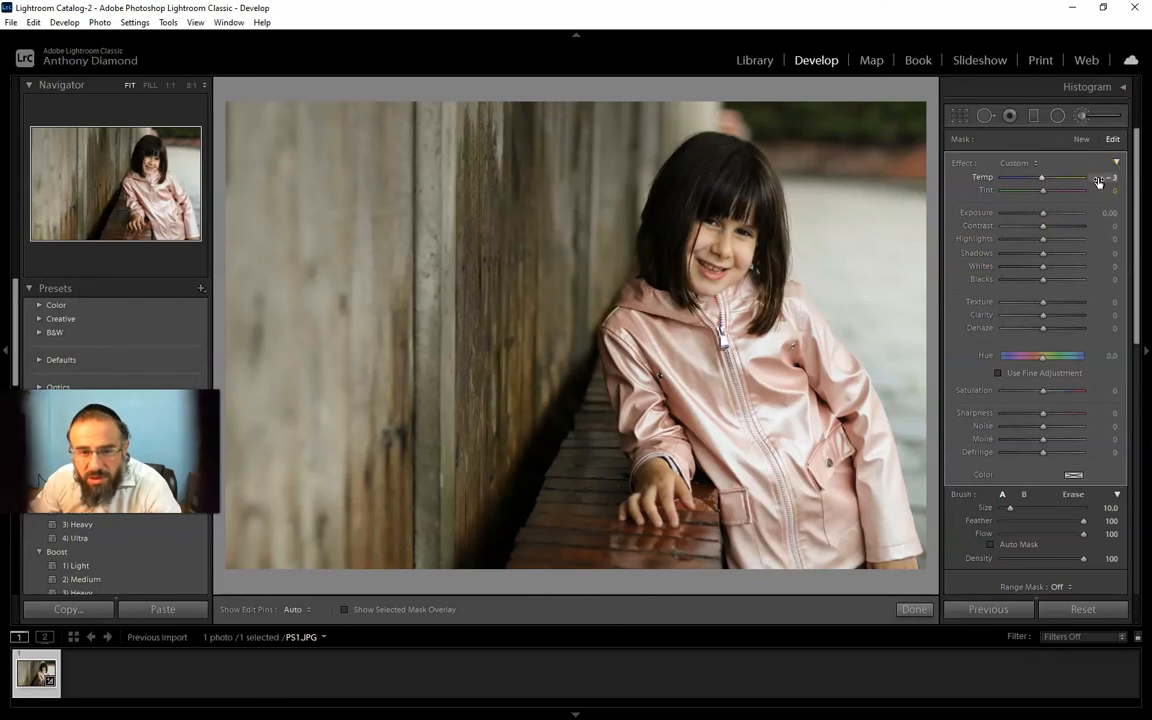
Cool the background mask to Temp -52 and brush in the missed wall area beside the girl.
{"action": "left_click_drag", "start_coordinate": [1060, 181], "coordinate": [1029, 182]}
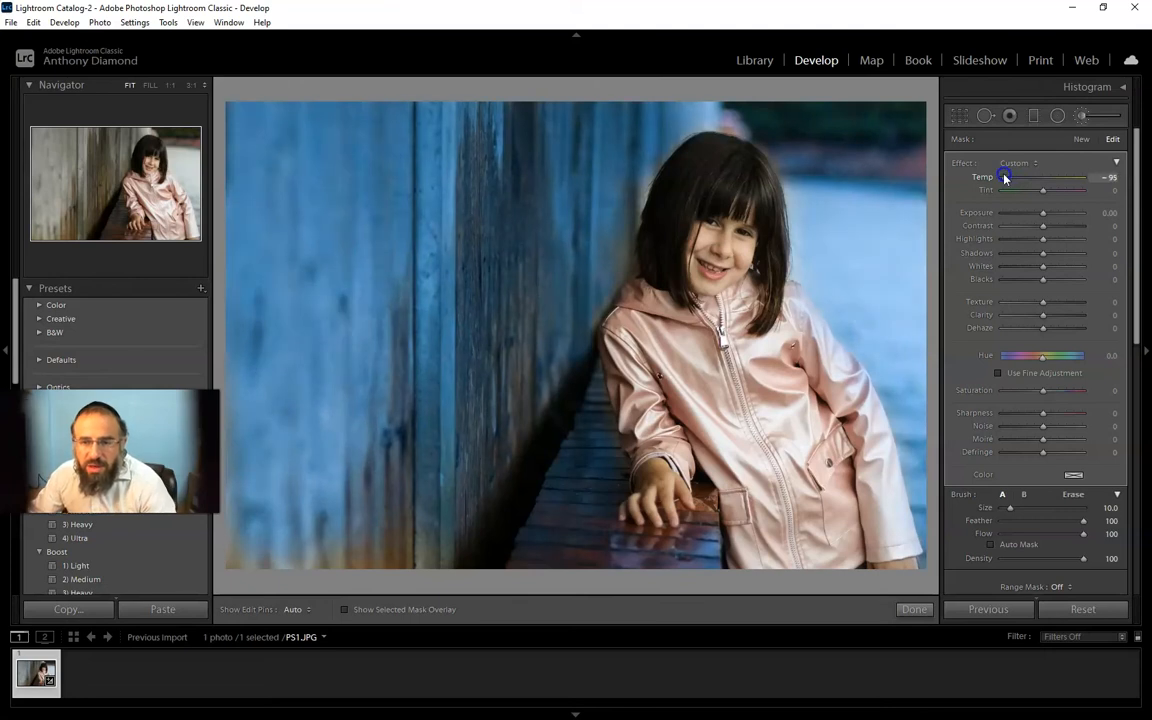
{"action": "left_click_drag", "start_coordinate": [1003, 178], "coordinate": [1013, 179]}
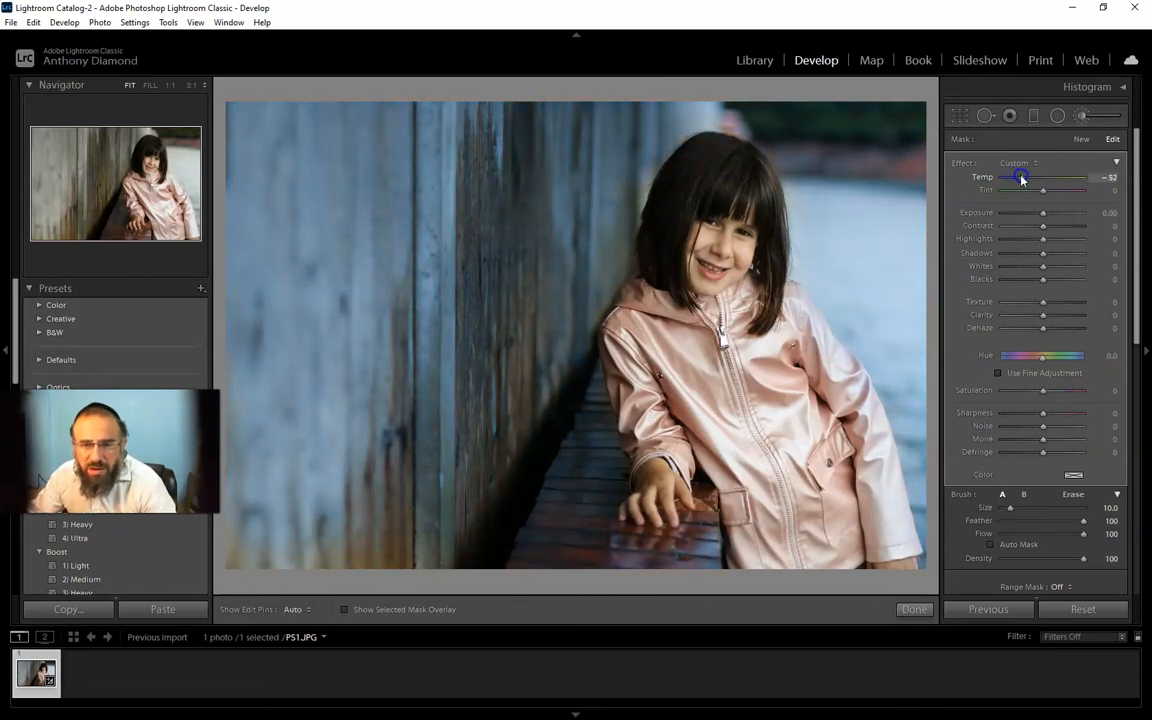
{"action": "key", "text": "h"}
{"action": "mouse_move", "coordinate": [628, 175]}
{"action": "left_mouse_down"}
{"action": "mouse_move", "coordinate": [611, 224]}
{"action": "mouse_move", "coordinate": [631, 174]}
{"action": "mouse_move", "coordinate": [609, 209]}
{"action": "mouse_move", "coordinate": [629, 172]}
{"action": "mouse_move", "coordinate": [603, 231]}
{"action": "mouse_move", "coordinate": [604, 270]}
{"action": "mouse_move", "coordinate": [620, 244]}
{"action": "mouse_move", "coordinate": [561, 334]}
{"action": "mouse_move", "coordinate": [581, 300]}
{"action": "mouse_move", "coordinate": [552, 374]}
{"action": "mouse_move", "coordinate": [557, 354]}
{"action": "mouse_move", "coordinate": [596, 465]}
{"action": "mouse_move", "coordinate": [566, 360]}
{"action": "left_mouse_up"}
{"action": "key", "text": "h"}
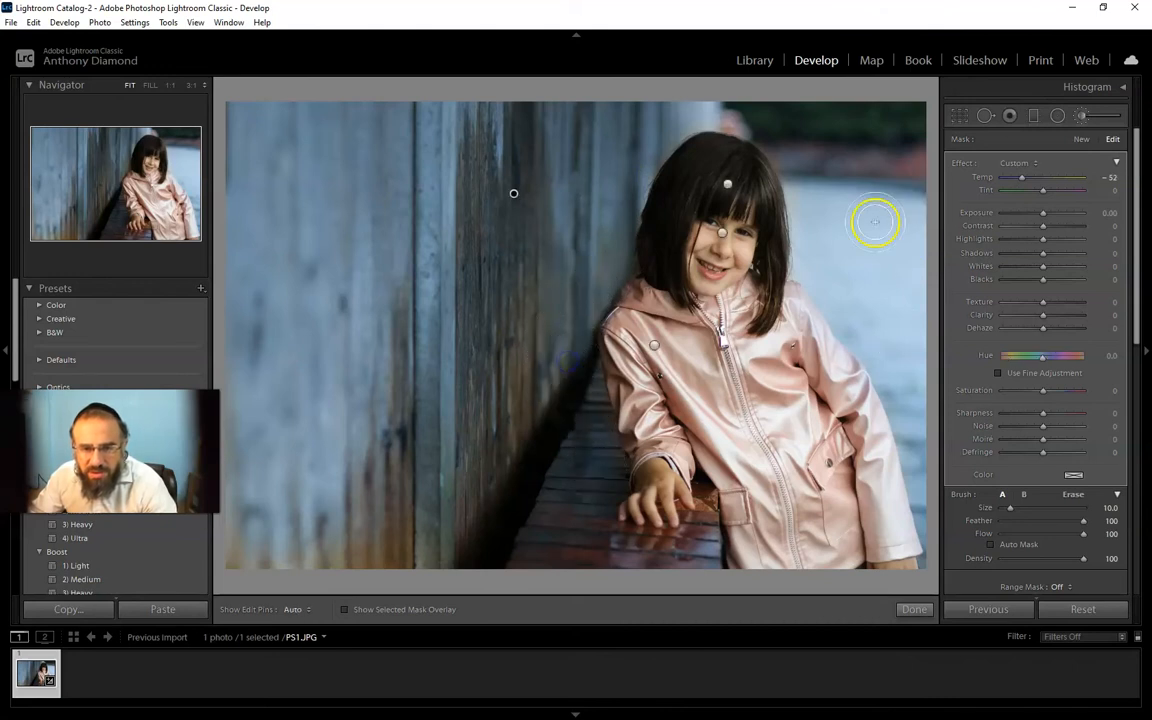
{"action": "key", "text": "h"}
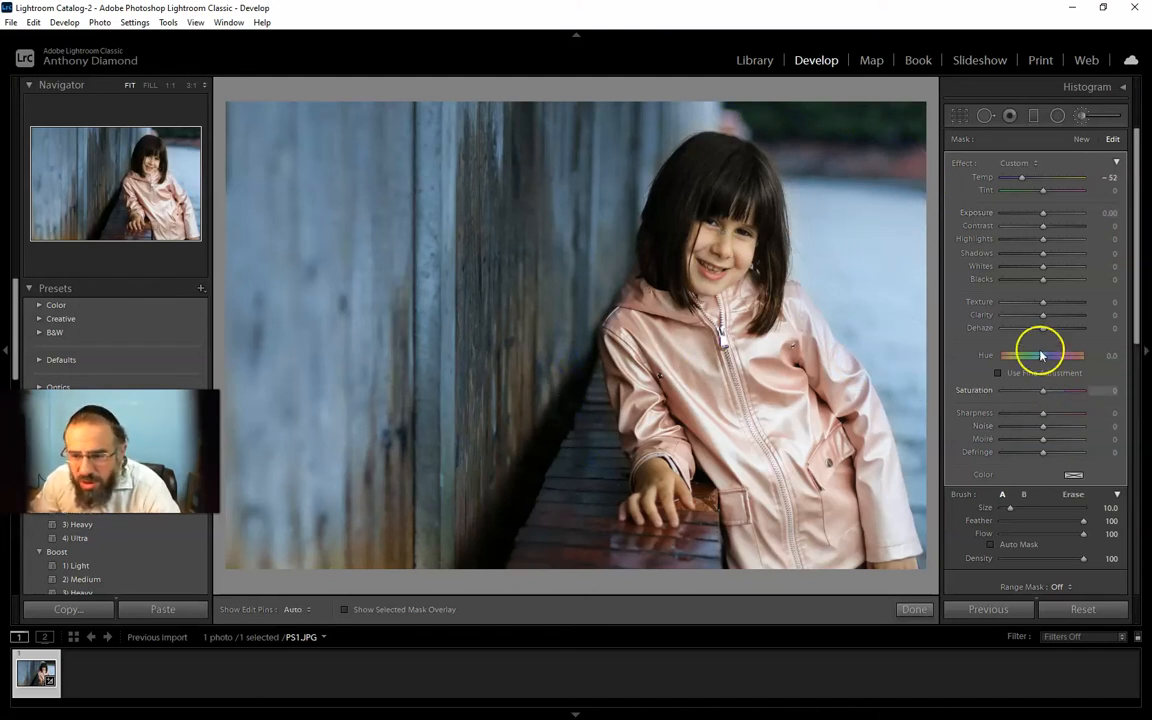
Set the background mask's Clarity to -100 and brush over the wooden wall at size 16.
{"action": "left_click_drag", "start_coordinate": [1041, 315], "coordinate": [996, 320]}
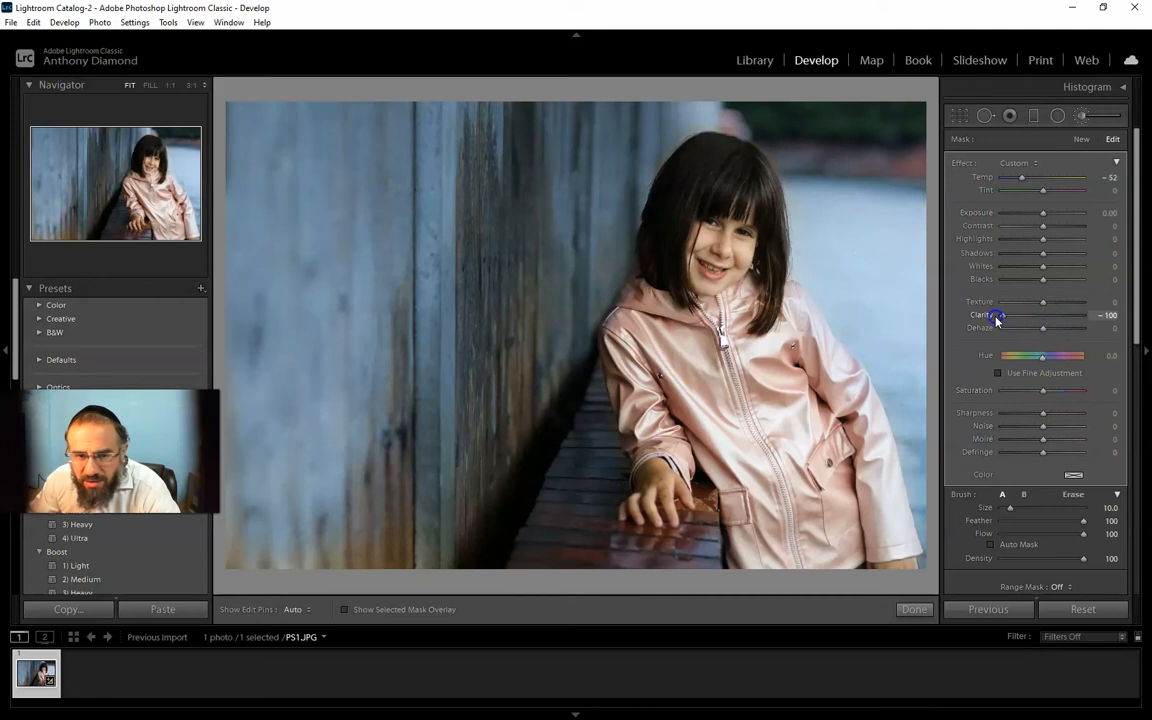
{"action": "scroll", "coordinate": [481, 270], "scroll_direction": "up", "scroll_amount": 6}
{"action": "mouse_move", "coordinate": [476, 210]}
{"action": "left_mouse_down"}
{"action": "mouse_move", "coordinate": [491, 398]}
{"action": "mouse_move", "coordinate": [480, 158]}
{"action": "mouse_move", "coordinate": [461, 424]}
{"action": "left_mouse_up"}
{"action": "key", "text": "h"}
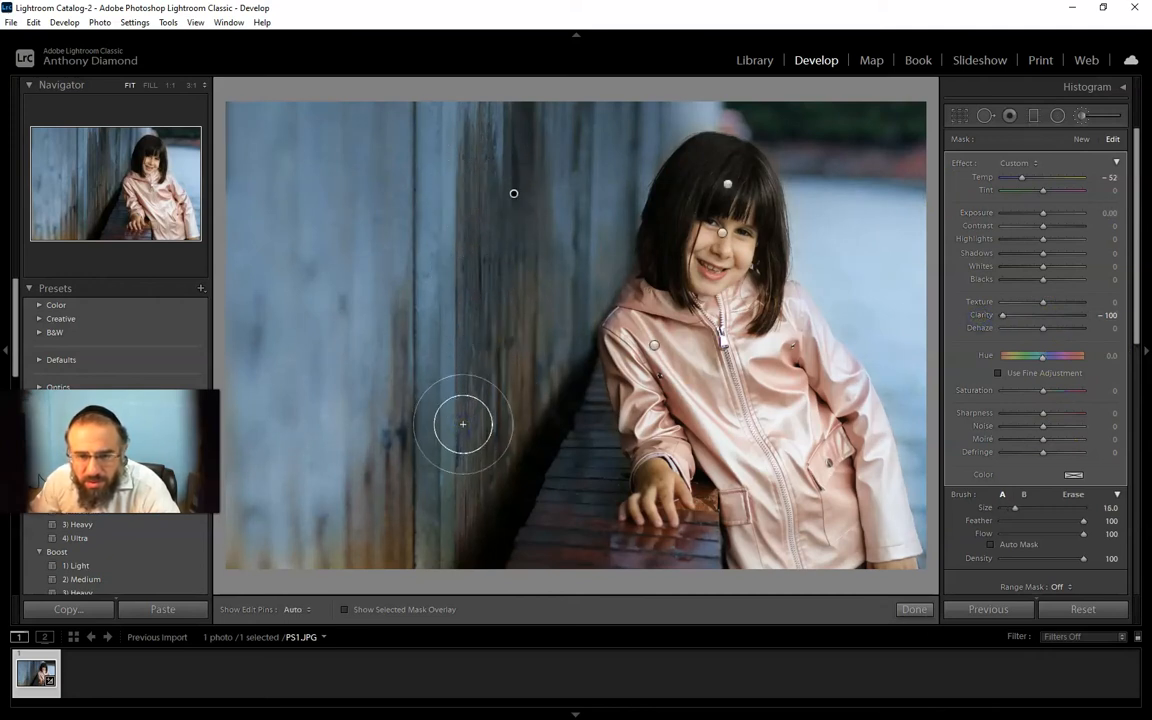
Draw a radial filter around the girl's head and upper body, with Exposure -0.65 and Clarity -21.
{"action": "left_click", "coordinate": [1057, 115]}
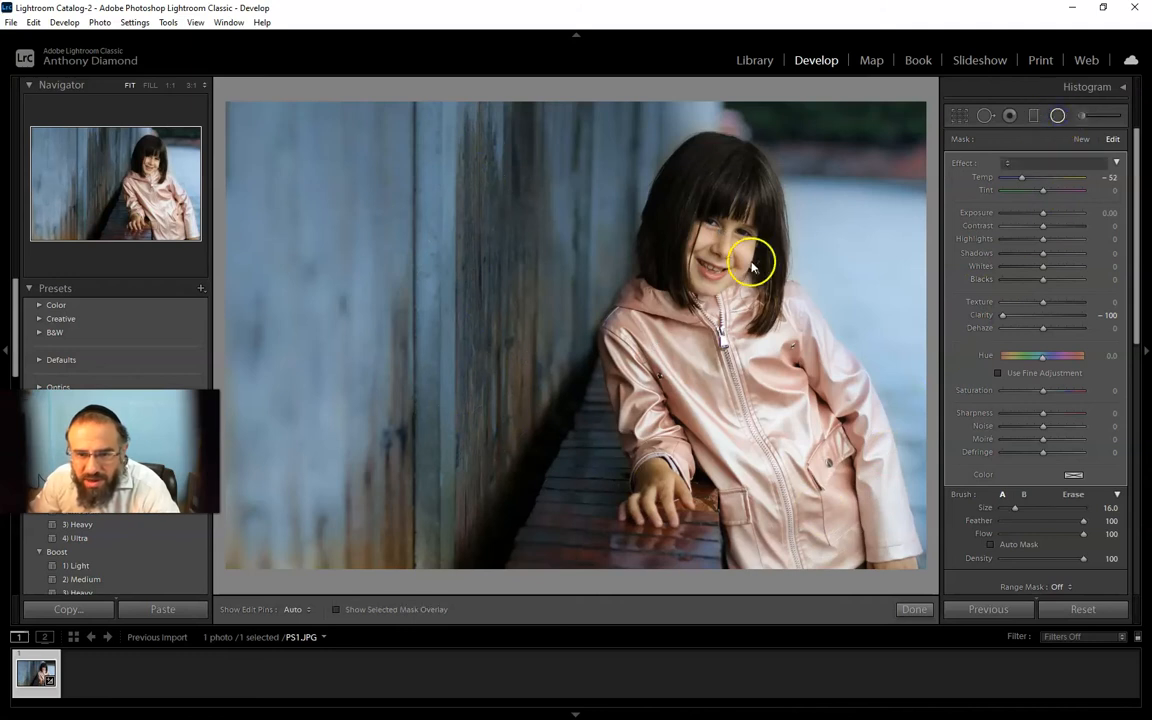
{"action": "left_click_drag", "start_coordinate": [647, 205], "coordinate": [807, 428]}
{"action": "left_click_drag", "start_coordinate": [638, 207], "coordinate": [695, 281]}
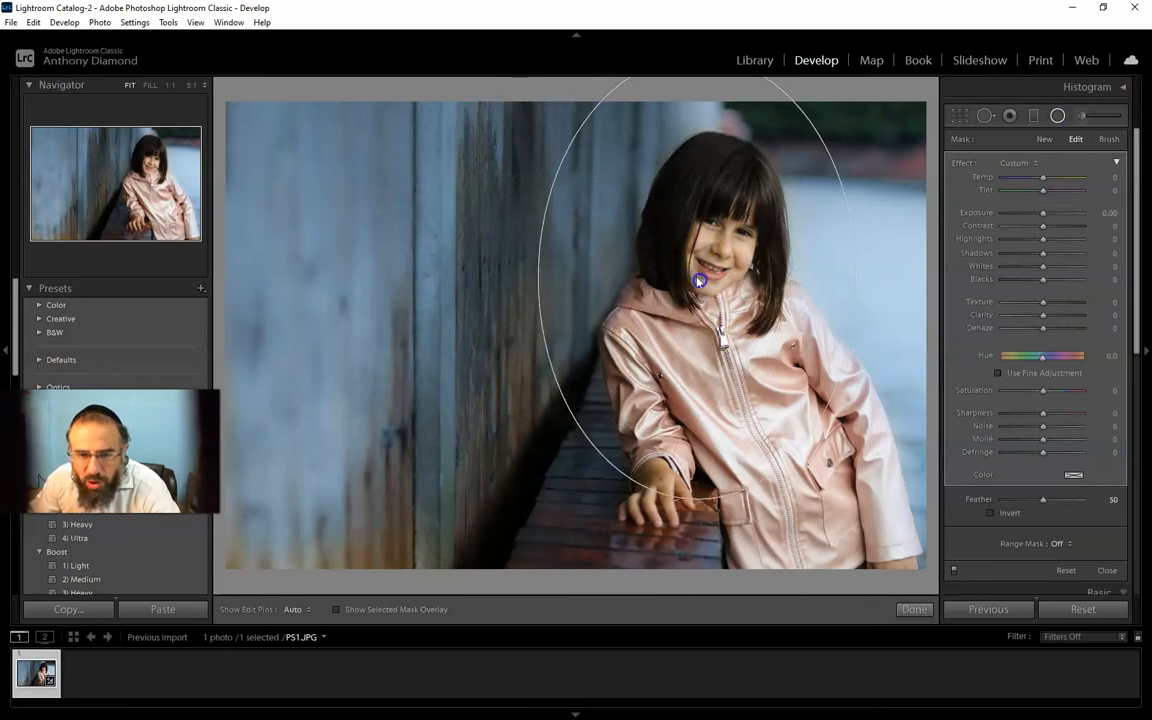
{"action": "left_click_drag", "start_coordinate": [542, 268], "coordinate": [528, 278]}
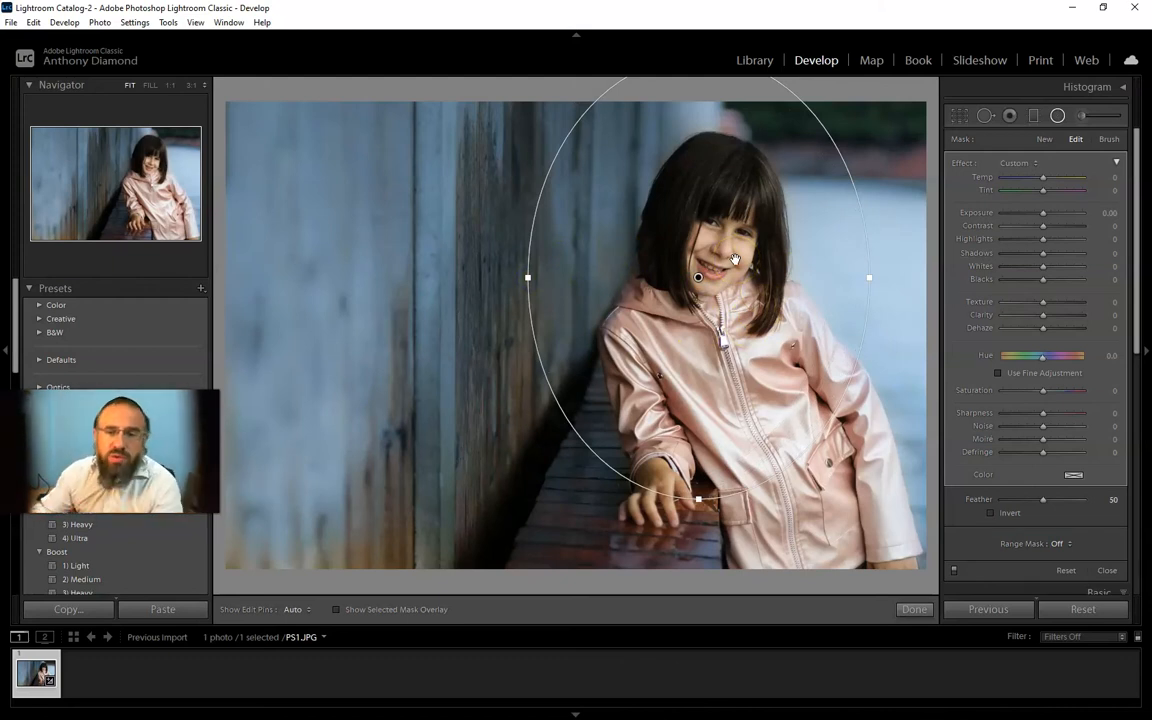
{"action": "left_click_drag", "start_coordinate": [1043, 212], "coordinate": [1040, 215]}
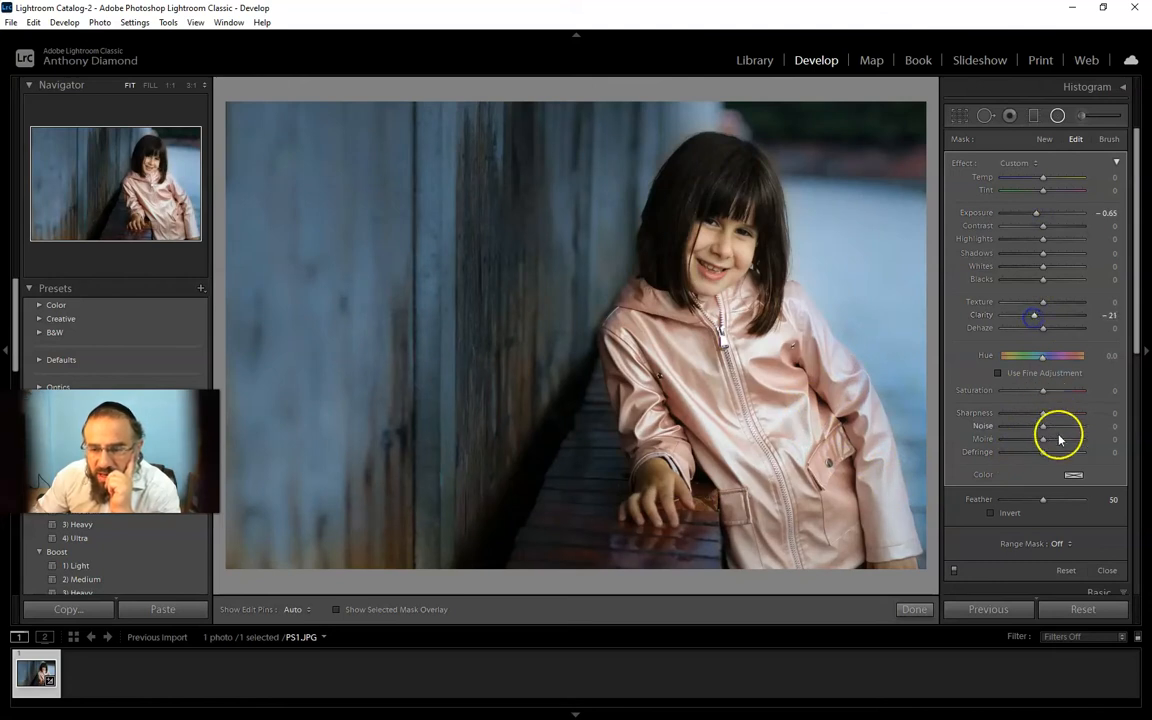
Set the post-crop vignetting Amount to -16, close the radial filter and show the photo's before view.
{"action": "scroll", "coordinate": [1057, 530], "scroll_direction": "down", "scroll_amount": 8}
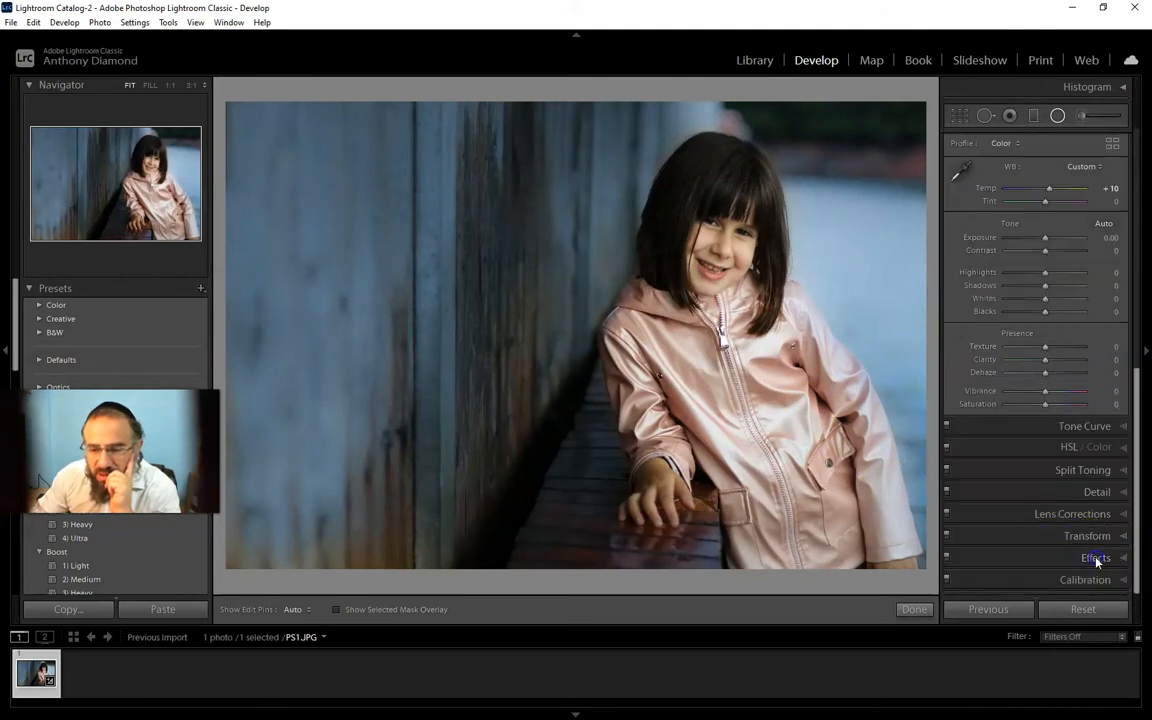
{"action": "left_click", "coordinate": [1093, 556]}
{"action": "left_click_drag", "start_coordinate": [1043, 445], "coordinate": [1041, 449]}
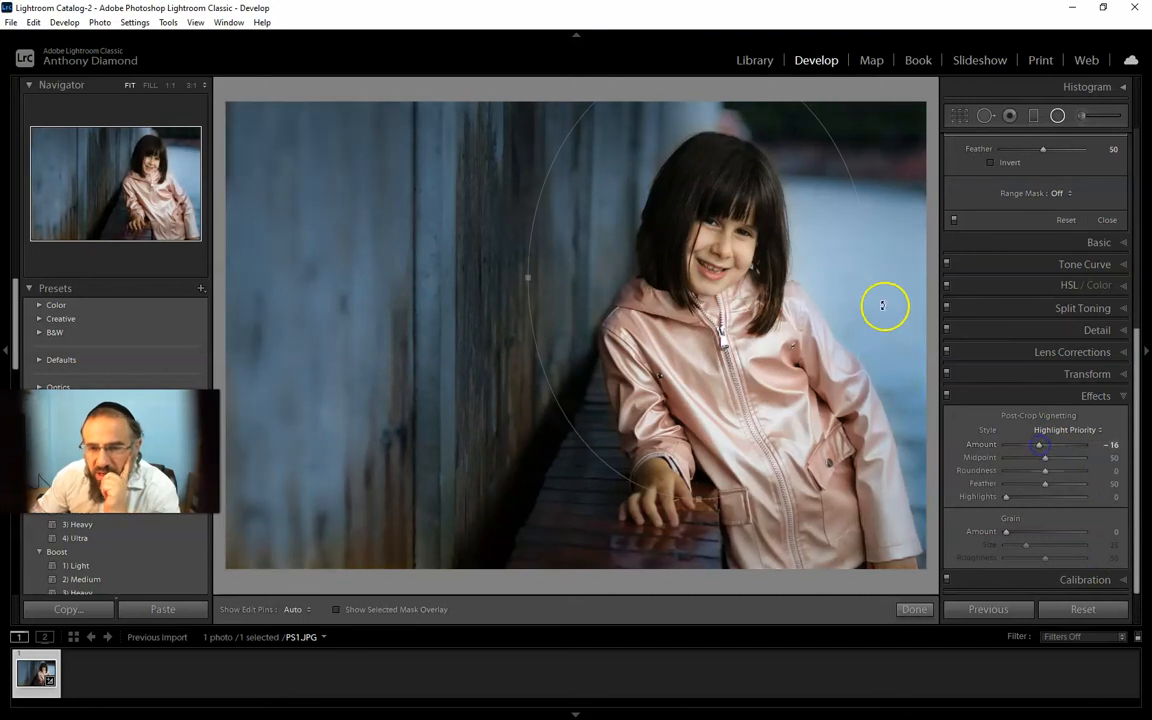
{"action": "key", "text": "Return"}
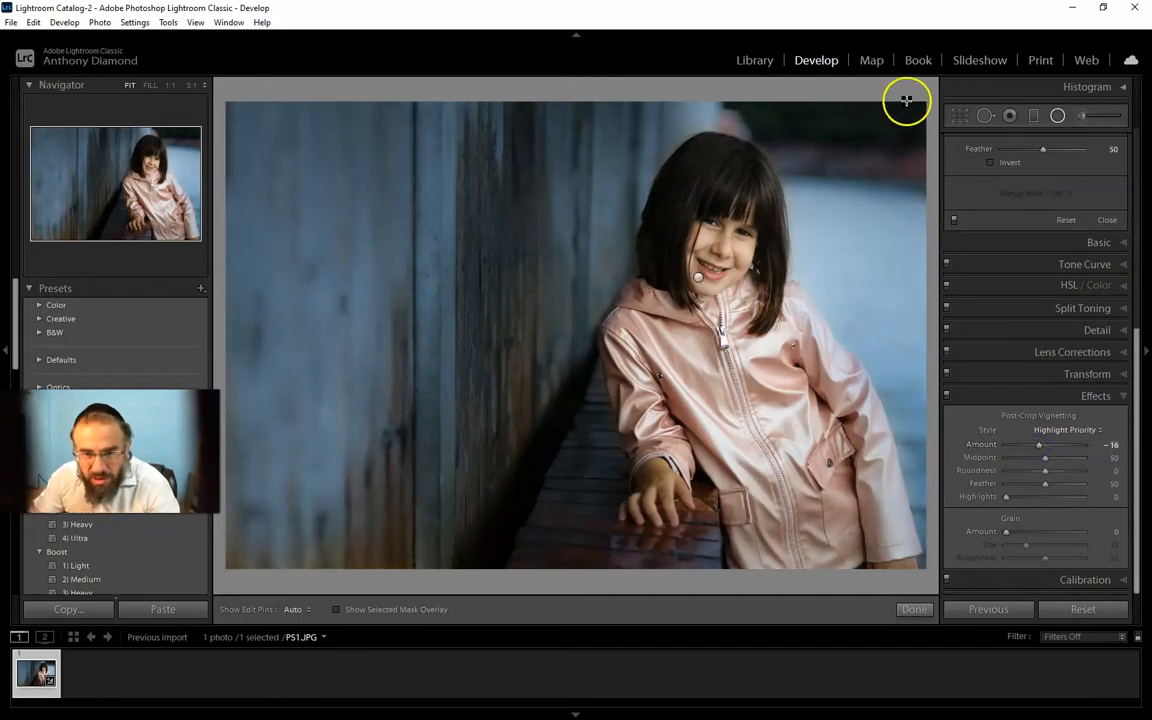
{"action": "key", "text": "shift+m"}
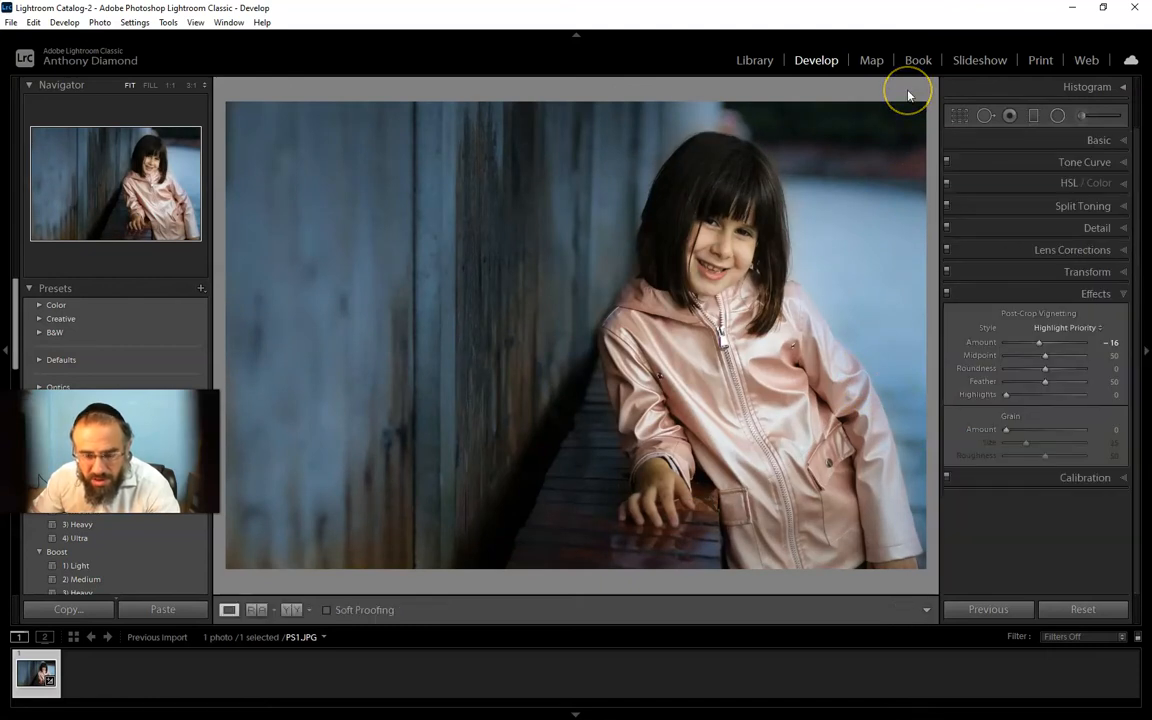
{"action": "key", "text": "backslash"}
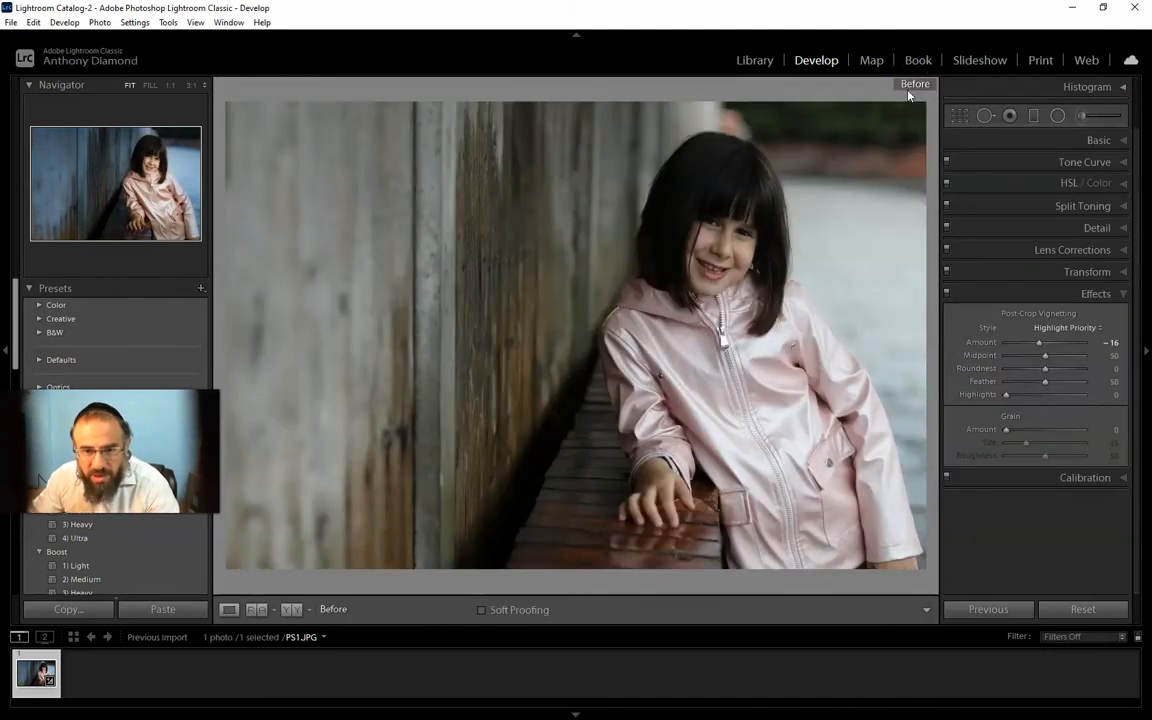
Leave the before view and warm the crawling baby photo's overall white balance to Temp +14.
{"action": "key", "text": "backslash"}
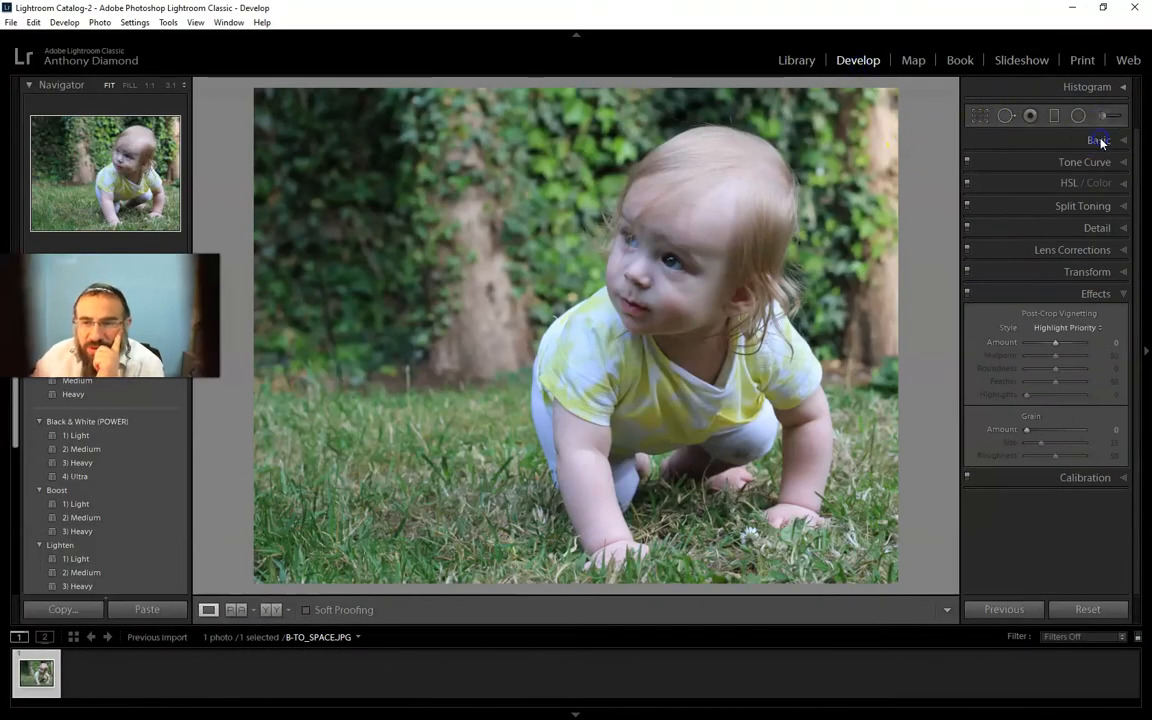
{"action": "left_click", "coordinate": [1099, 141]}
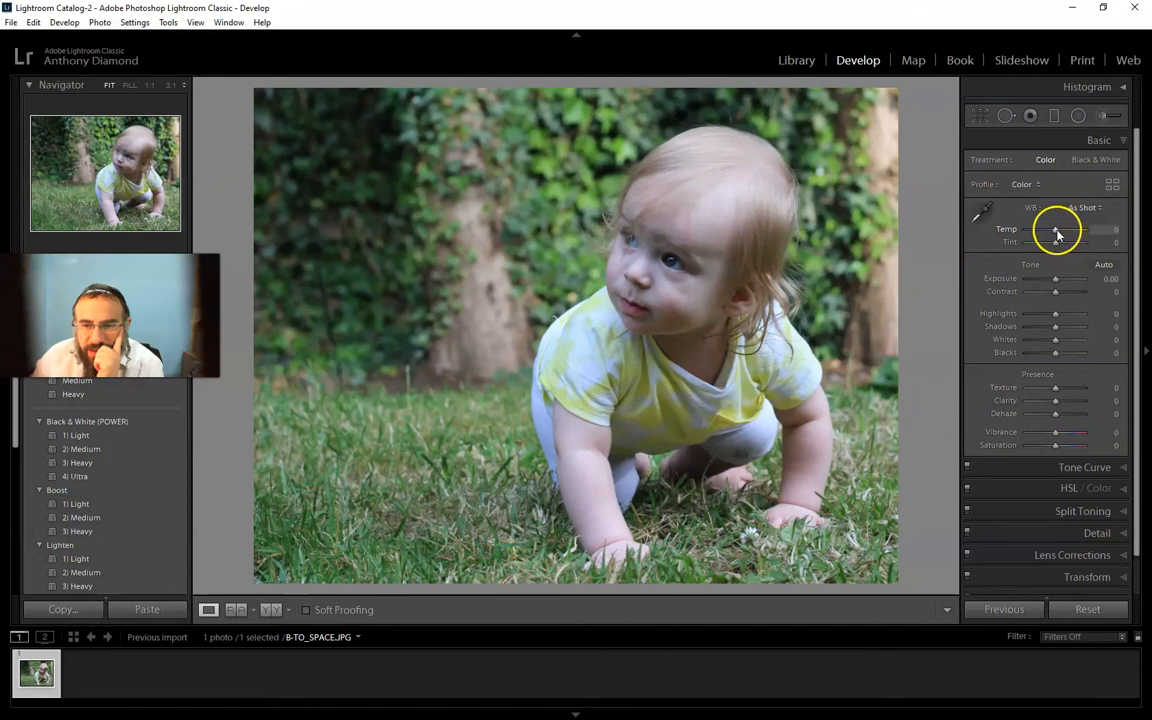
{"action": "left_click_drag", "start_coordinate": [1059, 233], "coordinate": [1061, 233]}
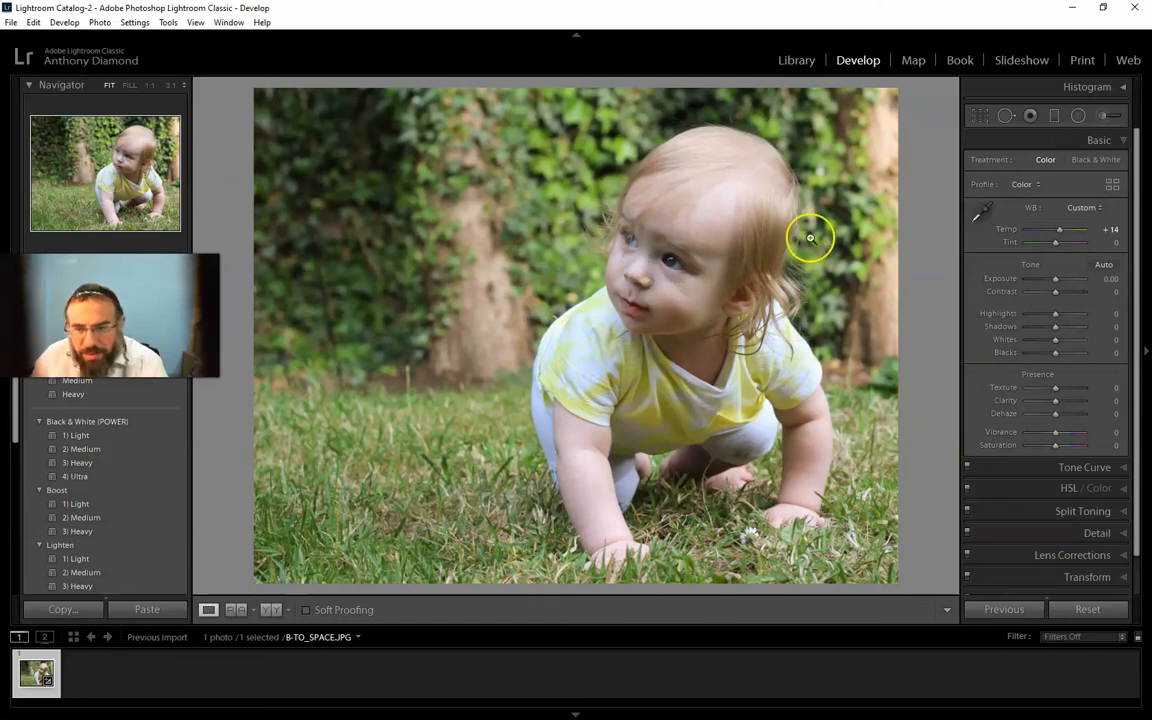
Brush a local mask with Exposure 0.61 over the baby's cheek and the area above the eye, raising Flow to 100.
{"action": "left_click", "coordinate": [1103, 115]}
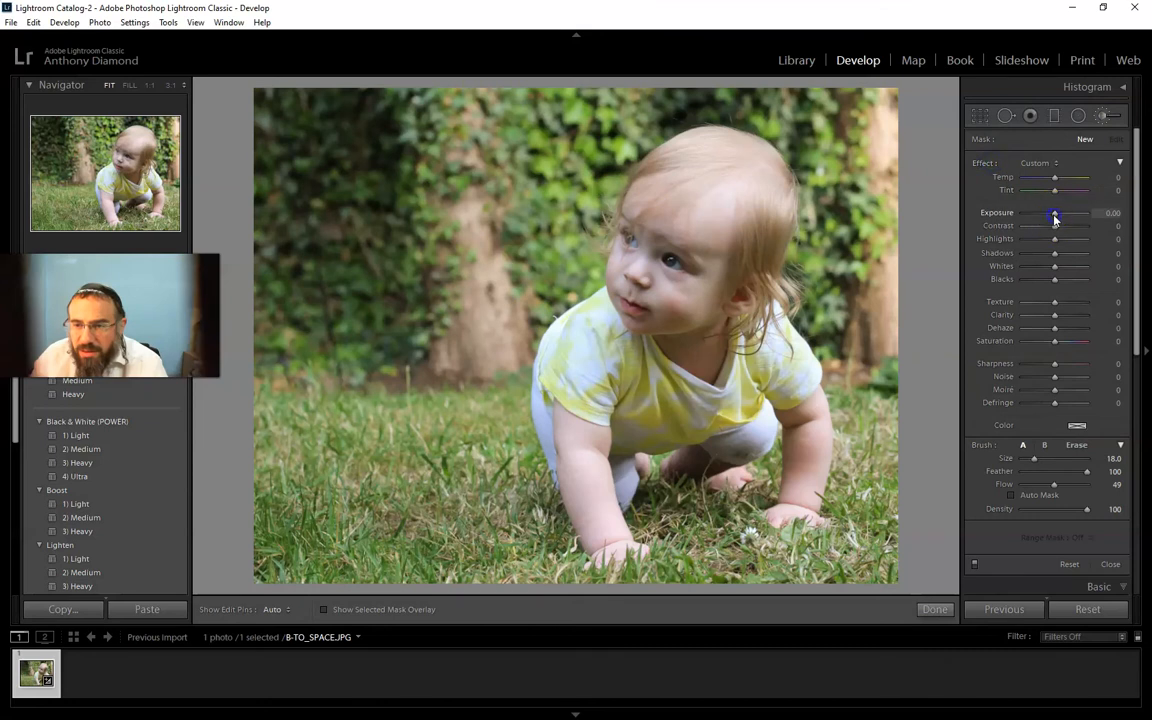
{"action": "scroll", "coordinate": [678, 306], "scroll_direction": "down", "scroll_amount": 5}
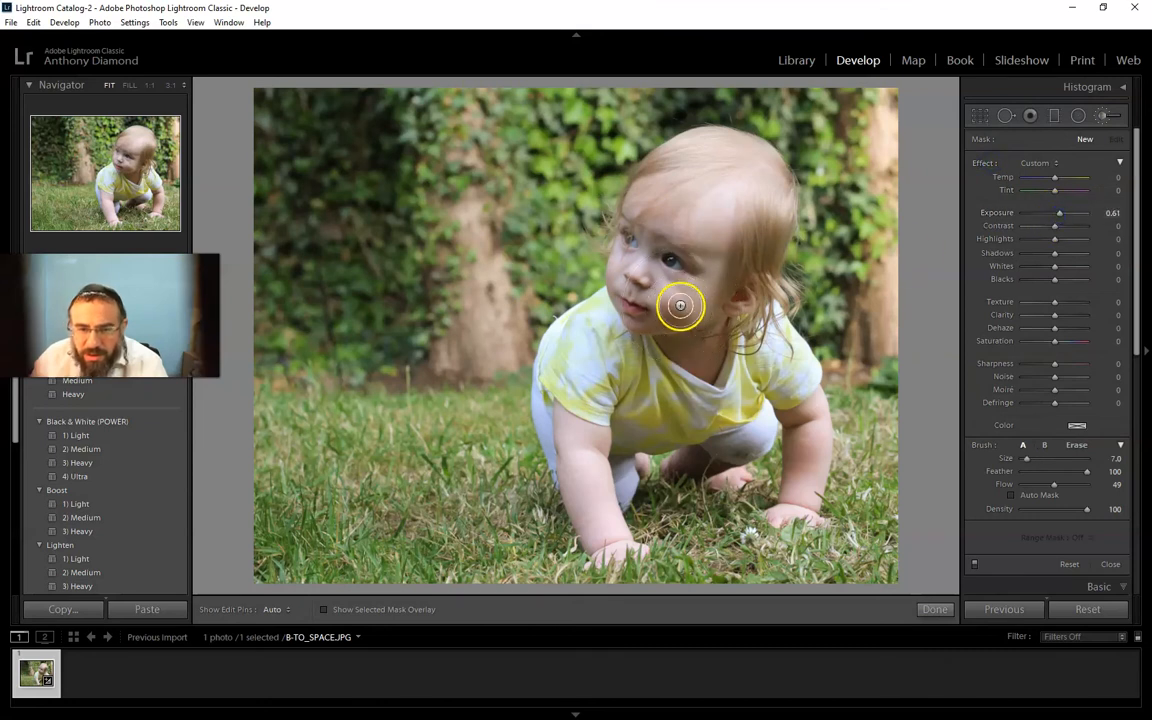
{"action": "mouse_move", "coordinate": [678, 306]}
{"action": "left_mouse_down"}
{"action": "mouse_move", "coordinate": [658, 311]}
{"action": "mouse_move", "coordinate": [676, 309]}
{"action": "left_mouse_up"}
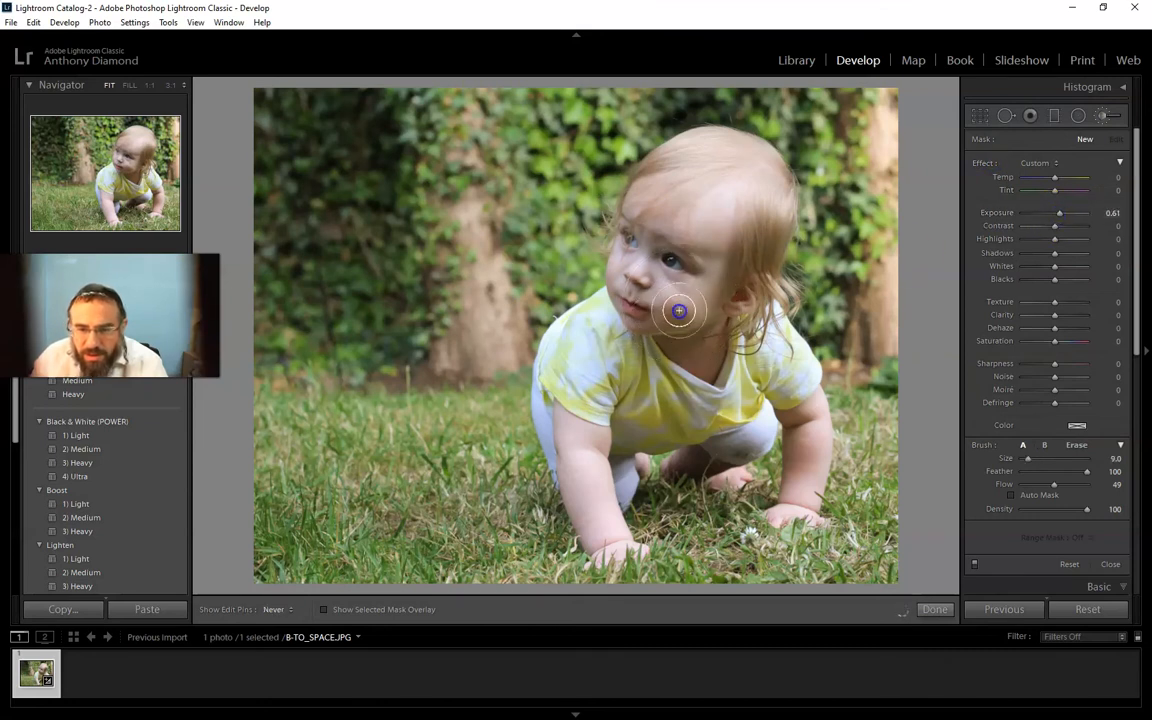
{"action": "left_click_drag", "start_coordinate": [1054, 484], "coordinate": [1090, 484]}
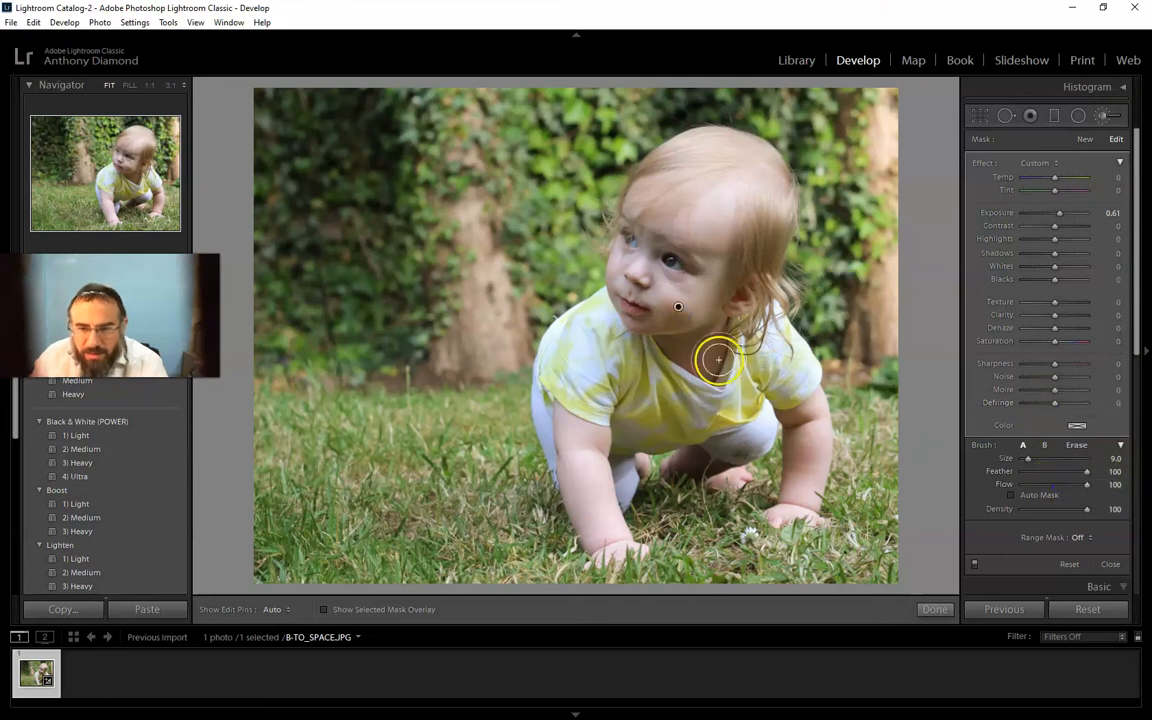
{"action": "key", "text": "h"}
{"action": "mouse_move", "coordinate": [676, 313]}
{"action": "left_mouse_down"}
{"action": "mouse_move", "coordinate": [643, 327]}
{"action": "mouse_move", "coordinate": [684, 313]}
{"action": "left_mouse_up"}
{"action": "scroll", "coordinate": [687, 231], "scroll_direction": "down", "scroll_amount": 1}
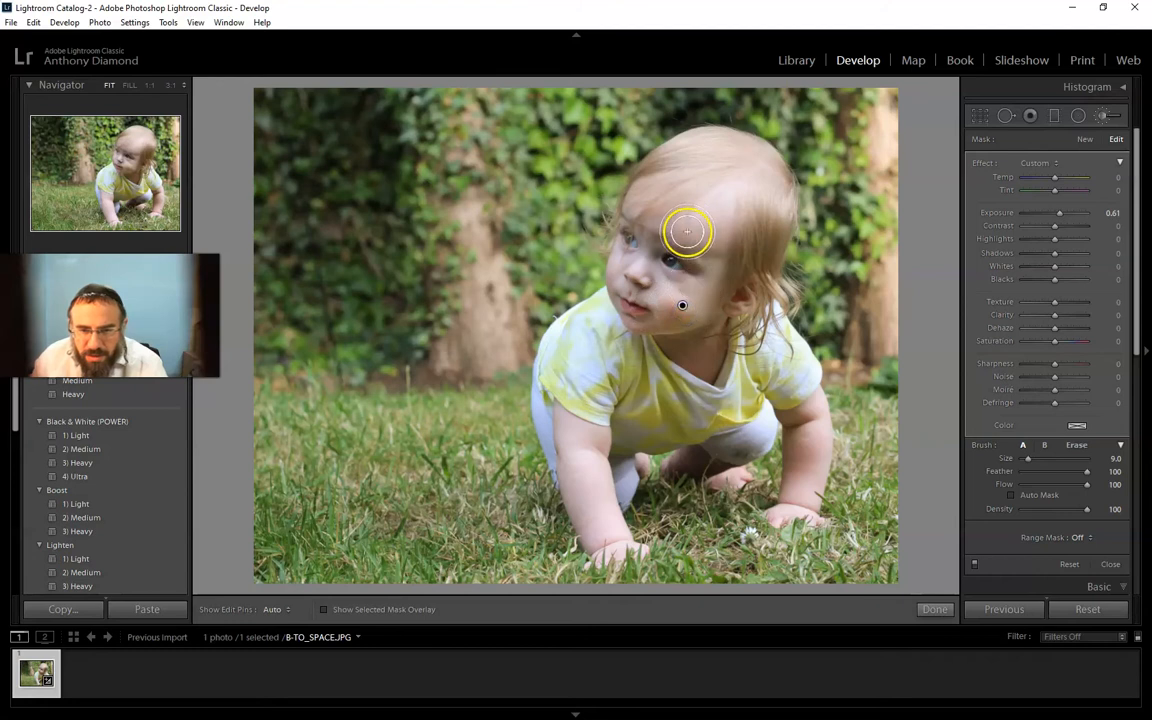
{"action": "left_click", "coordinate": [678, 247]}
{"action": "key", "text": "h"}
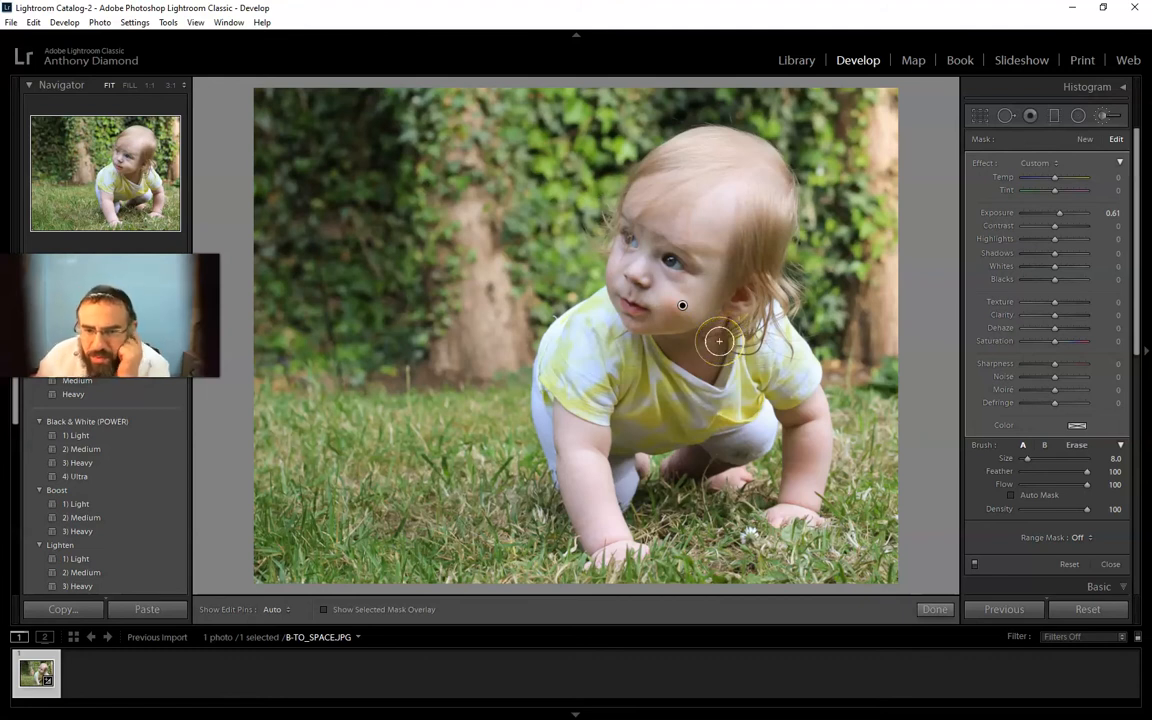
Create a new brush mask with the Iris Enhance (Ultra) effect and paint both of the baby's eyes at size 5.
{"action": "left_click", "coordinate": [1085, 139]}
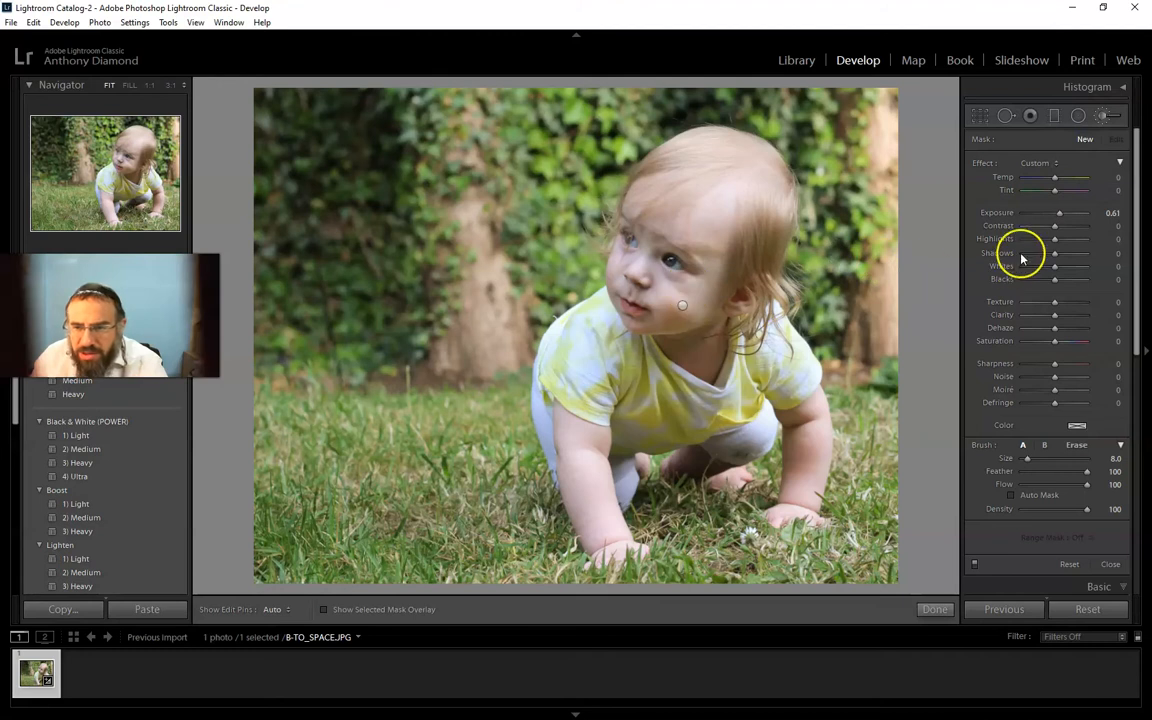
{"action": "left_click", "coordinate": [1047, 165]}
{"action": "left_click", "coordinate": [1016, 492]}
{"action": "left_click", "coordinate": [667, 257]}
{"action": "key", "text": "z"}
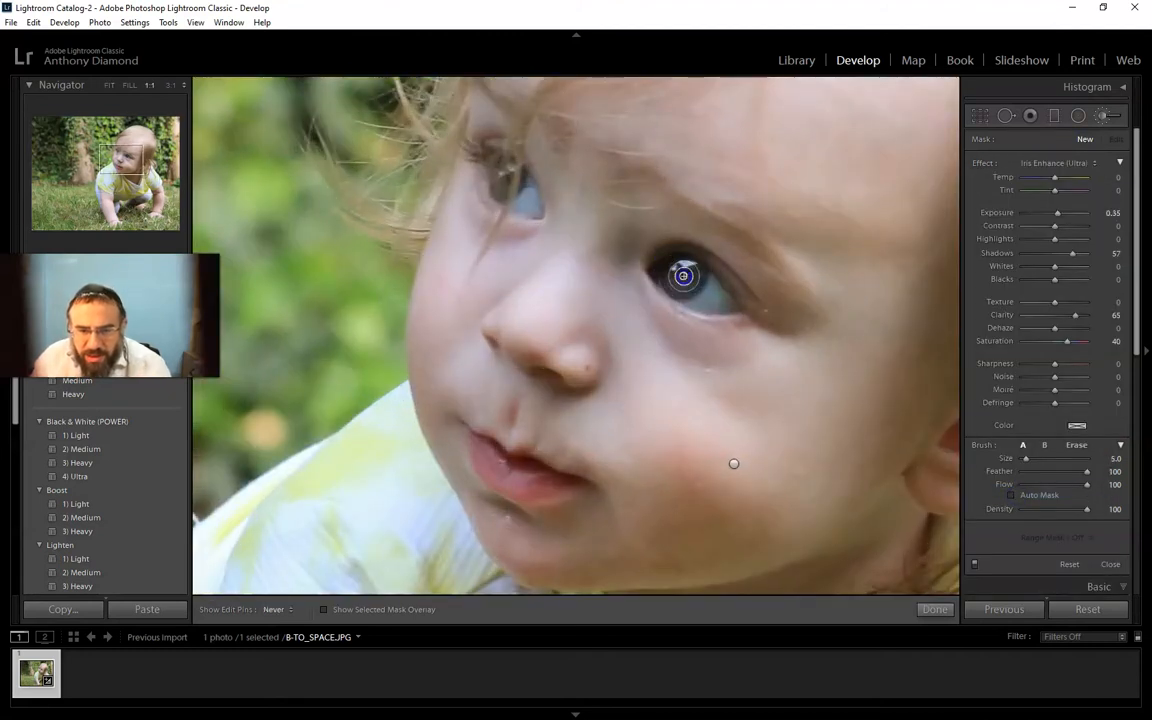
{"action": "left_click_drag", "start_coordinate": [694, 272], "coordinate": [716, 308]}
{"action": "left_click_drag", "start_coordinate": [670, 275], "coordinate": [676, 285]}
{"action": "left_click_drag", "start_coordinate": [522, 195], "coordinate": [524, 198]}
{"action": "left_click_drag", "start_coordinate": [715, 298], "coordinate": [742, 330]}
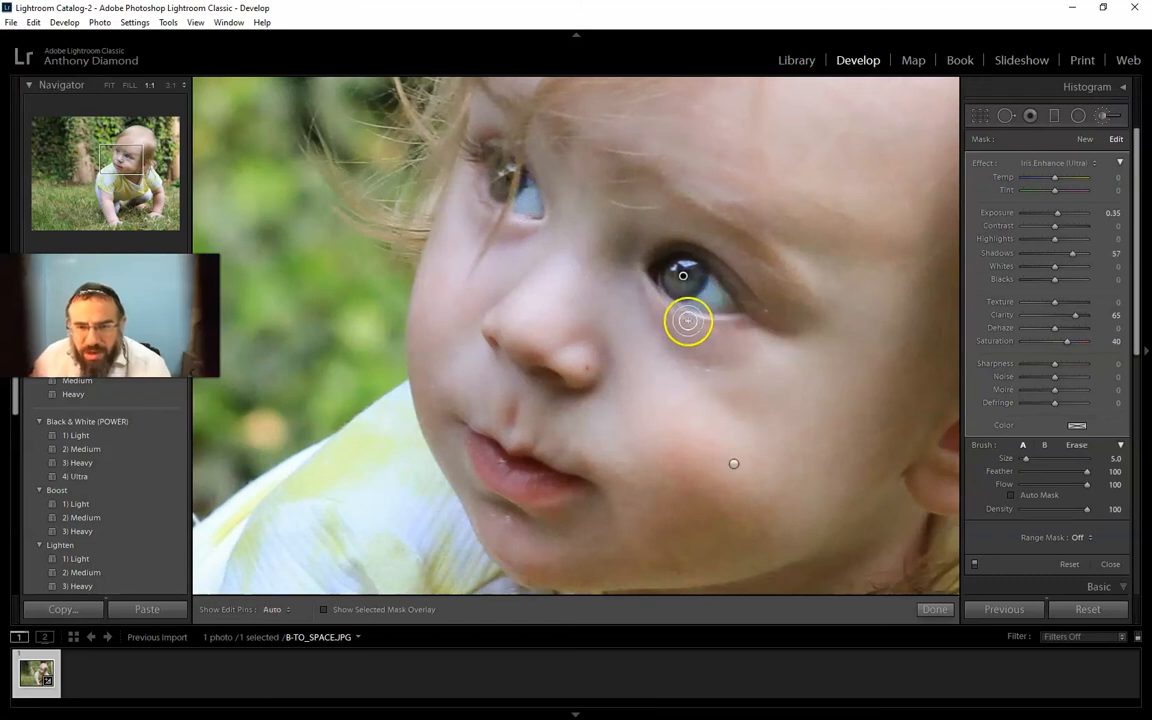
Create a new brush mask with only Saturation 43 and paint it over the baby's lips.
{"action": "left_click", "coordinate": [1087, 139]}
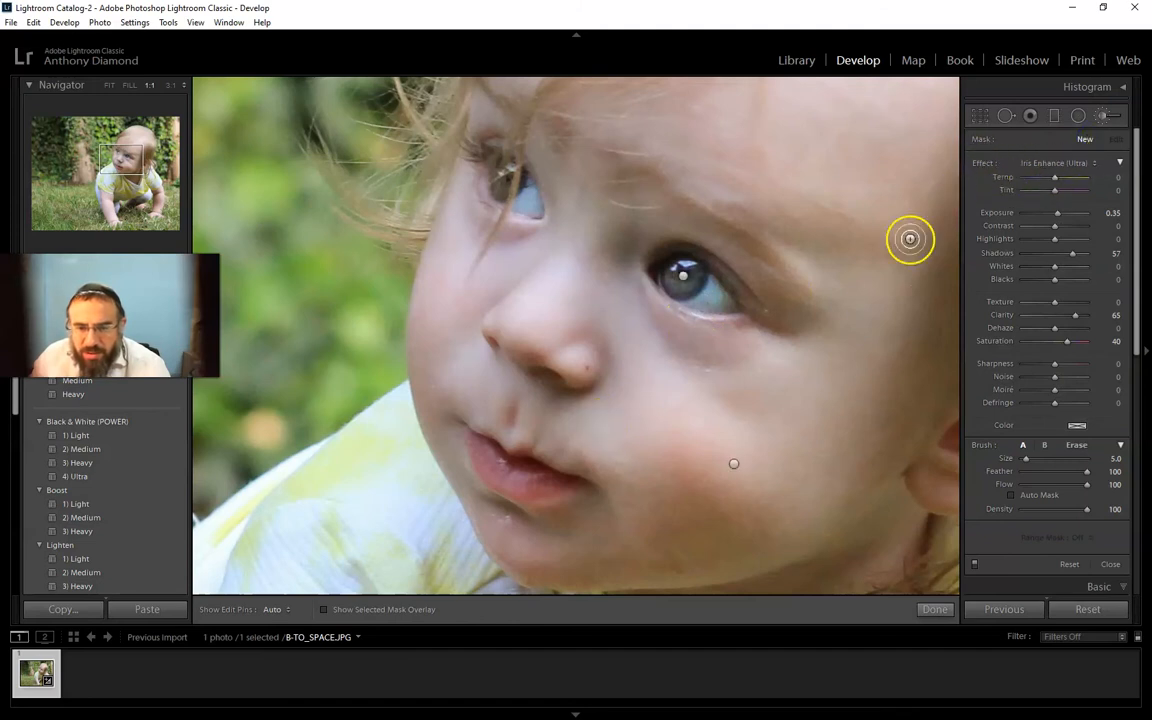
{"action": "left_click", "coordinate": [719, 302]}
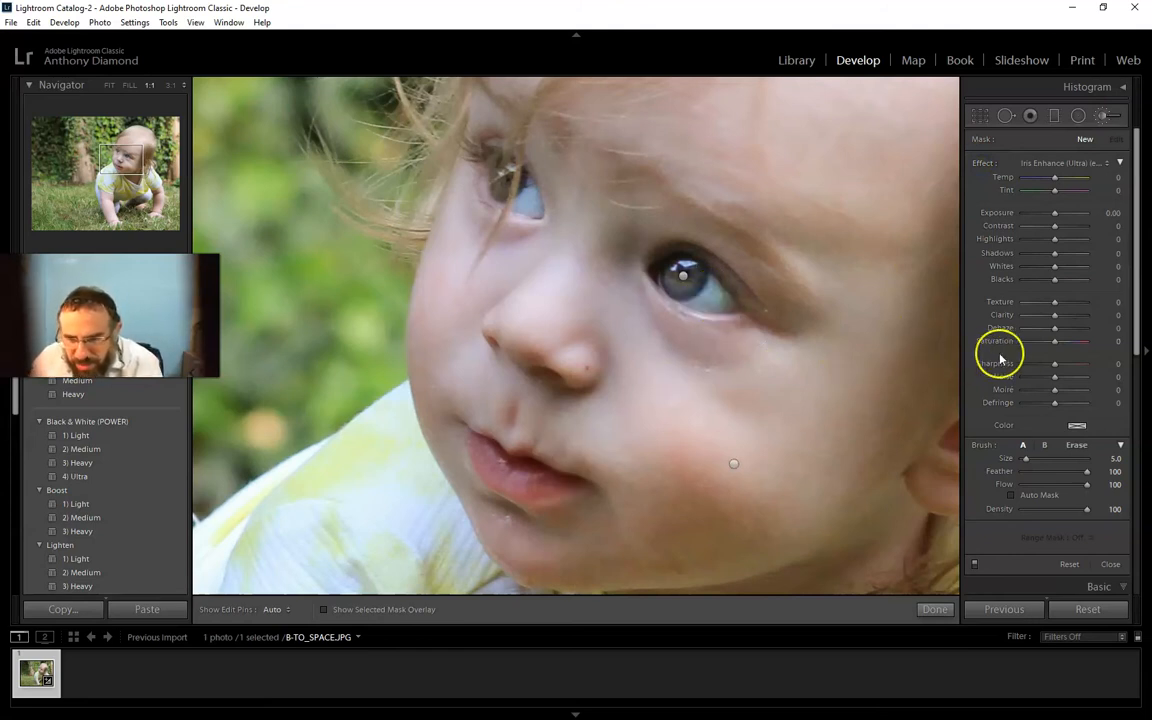
{"action": "left_click_drag", "start_coordinate": [1053, 342], "coordinate": [1068, 342]}
{"action": "mouse_move", "coordinate": [494, 448]}
{"action": "left_mouse_down"}
{"action": "mouse_move", "coordinate": [534, 488]}
{"action": "mouse_move", "coordinate": [497, 475]}
{"action": "mouse_move", "coordinate": [497, 455]}
{"action": "mouse_move", "coordinate": [540, 481]}
{"action": "left_mouse_up"}
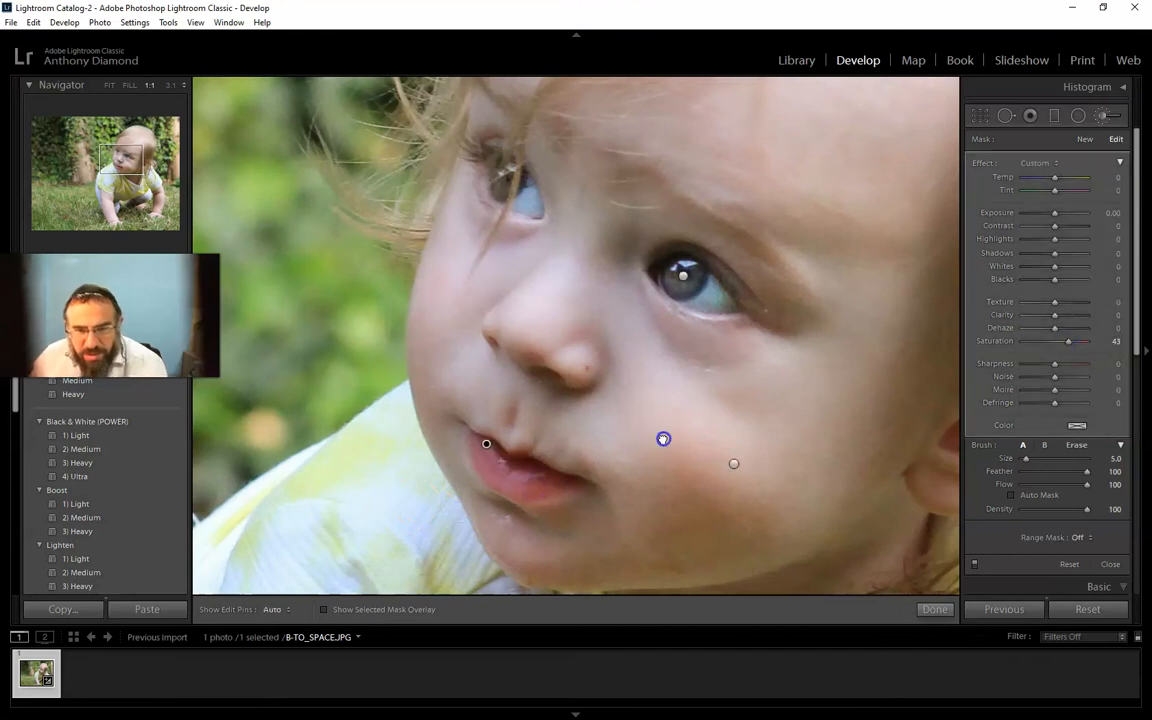
{"action": "key", "text": "z"}
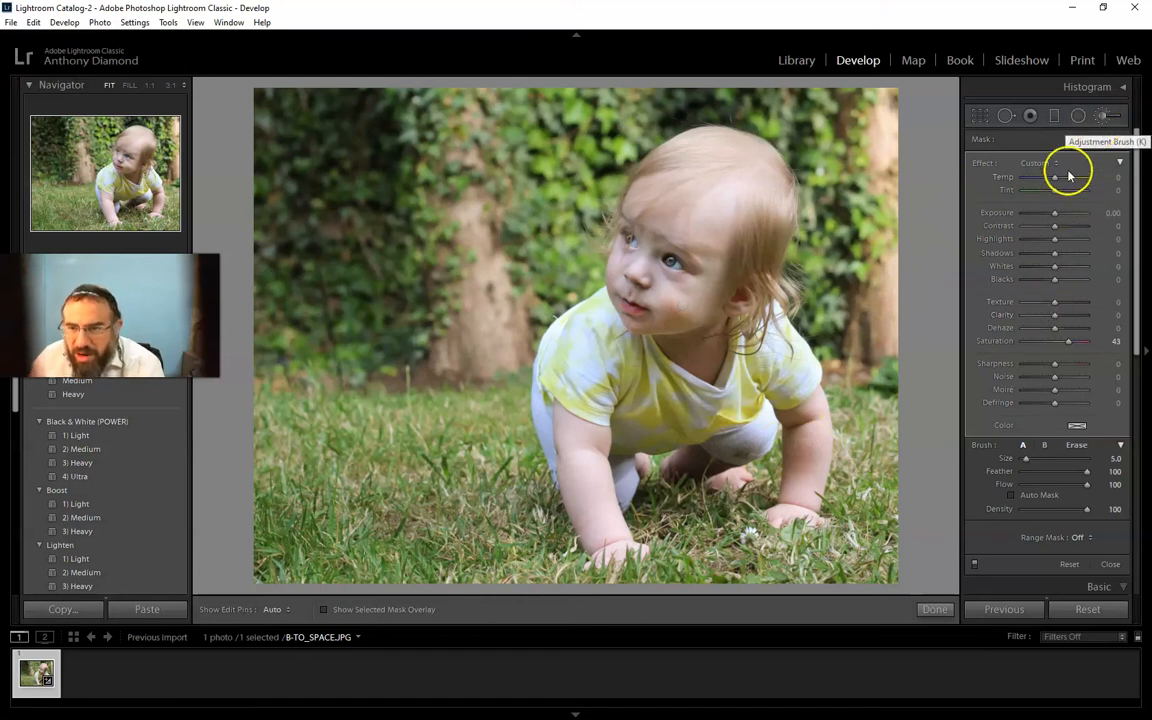
Create a skin-softening brush mask with Texture -37 and Clarity -17 and paint it over the baby's forehead and cheek.
{"action": "left_click", "coordinate": [1084, 140]}
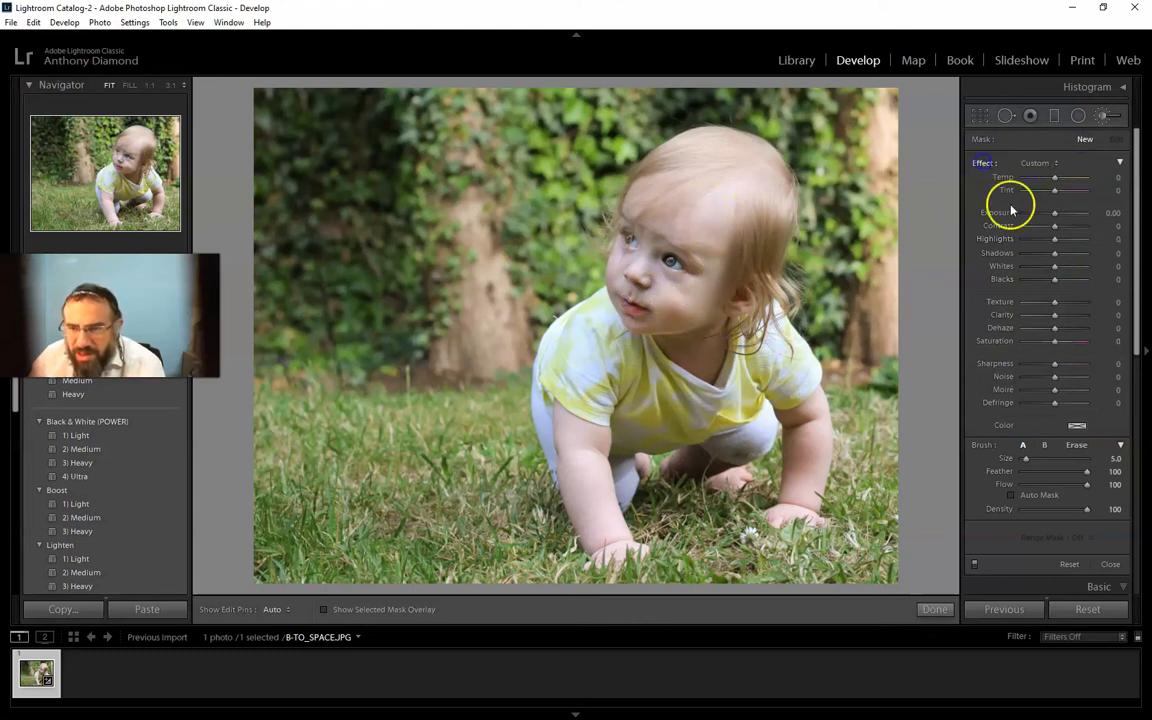
{"action": "left_click_drag", "start_coordinate": [1054, 301], "coordinate": [1047, 305]}
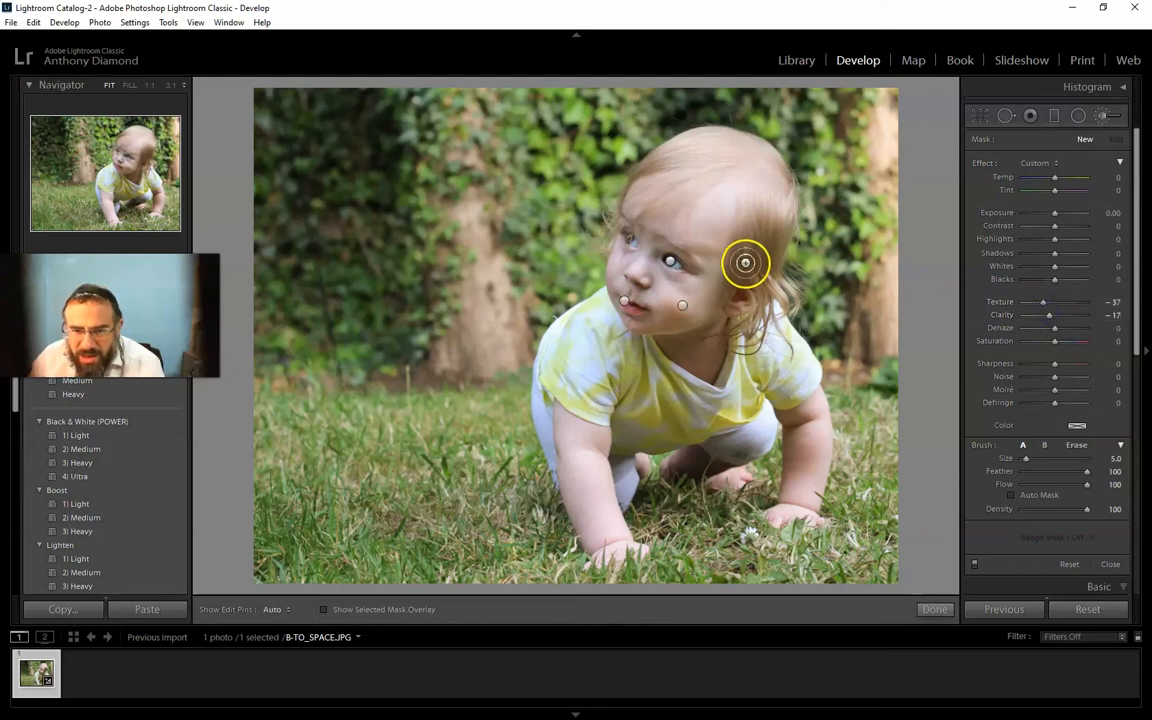
{"action": "mouse_move", "coordinate": [702, 236]}
{"action": "left_mouse_down"}
{"action": "mouse_move", "coordinate": [715, 255]}
{"action": "mouse_move", "coordinate": [706, 285]}
{"action": "left_mouse_up"}
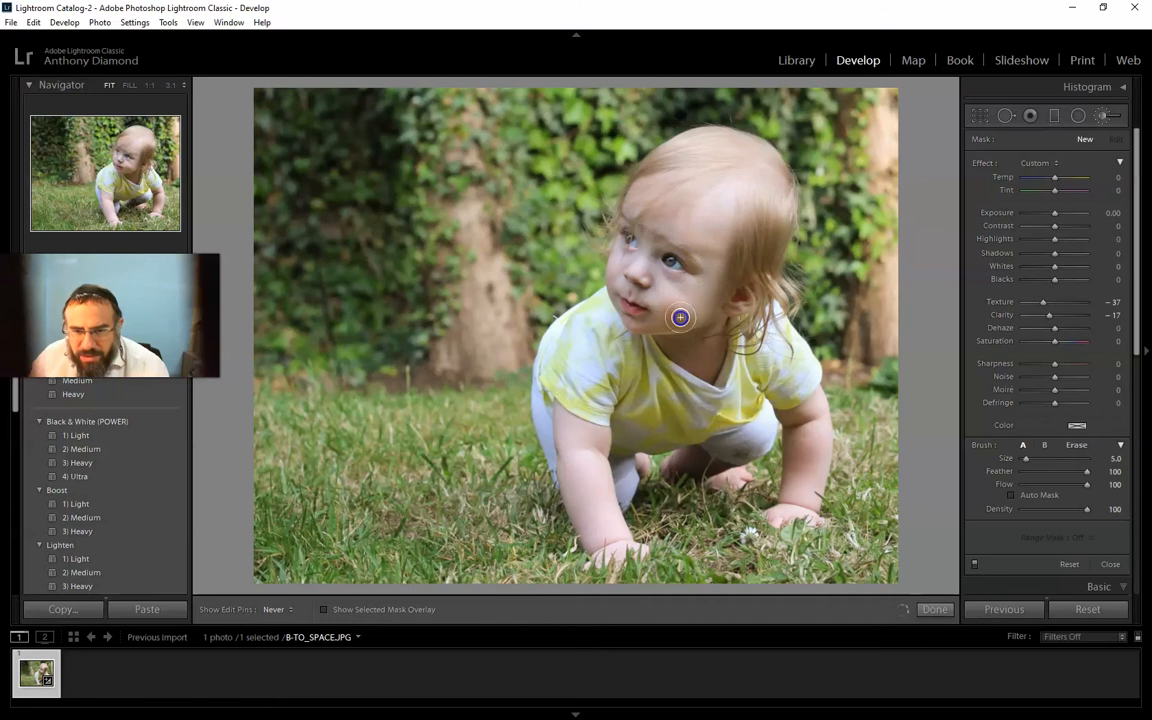
{"action": "mouse_move", "coordinate": [658, 298]}
{"action": "left_mouse_down"}
{"action": "mouse_move", "coordinate": [614, 285]}
{"action": "mouse_move", "coordinate": [643, 300]}
{"action": "left_mouse_up"}
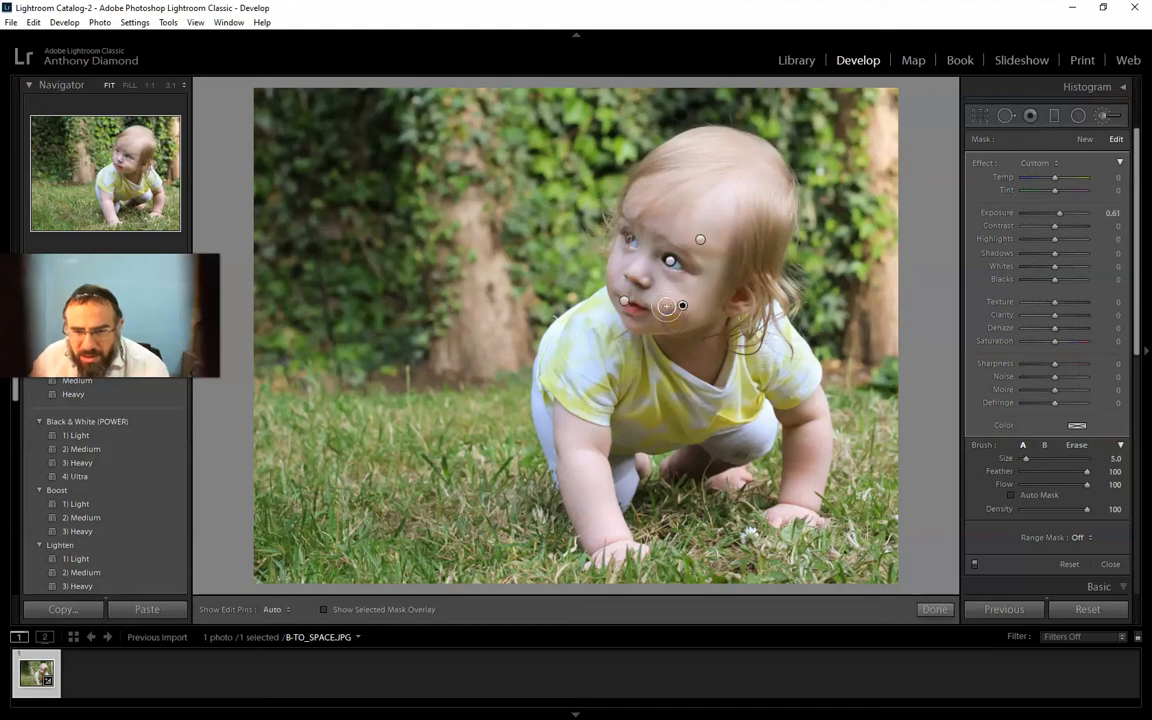
Examine the coverage of the baby's face masks, ending with the skin-softening mask on the forehead selected.
{"action": "key", "text": "h"}
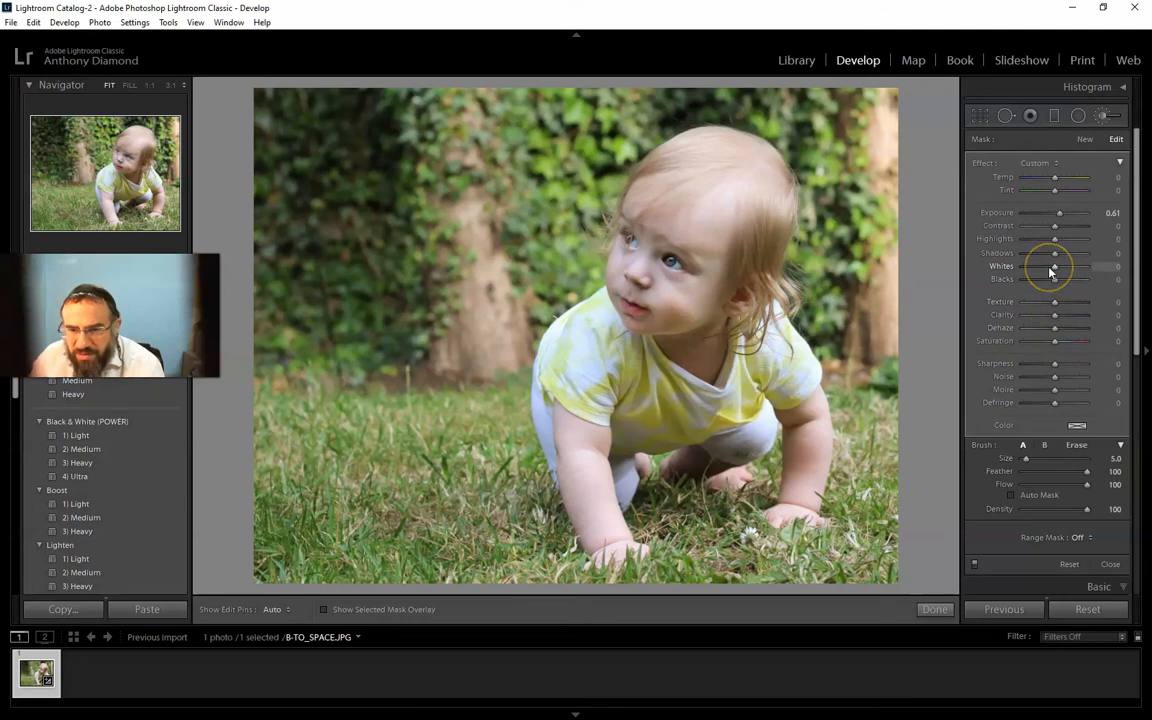
{"action": "mouse_move", "coordinate": [712, 311]}
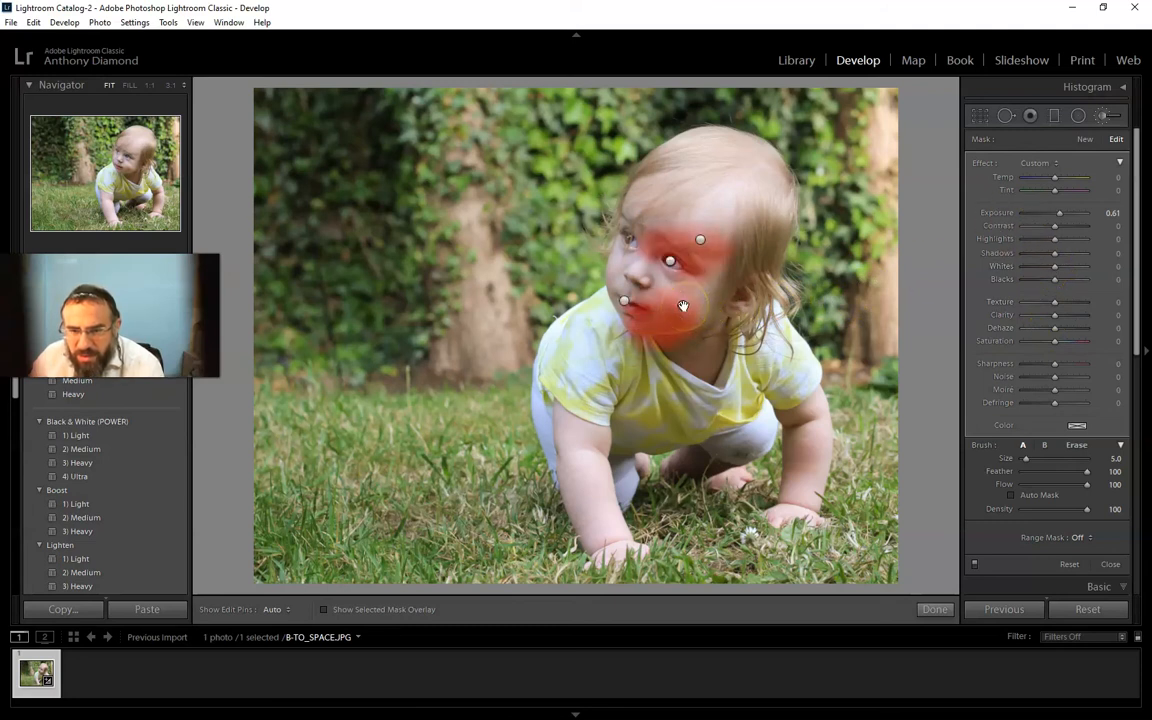
{"action": "left_click", "coordinate": [625, 302]}
{"action": "left_click", "coordinate": [700, 241]}
{"action": "mouse_move", "coordinate": [701, 243]}
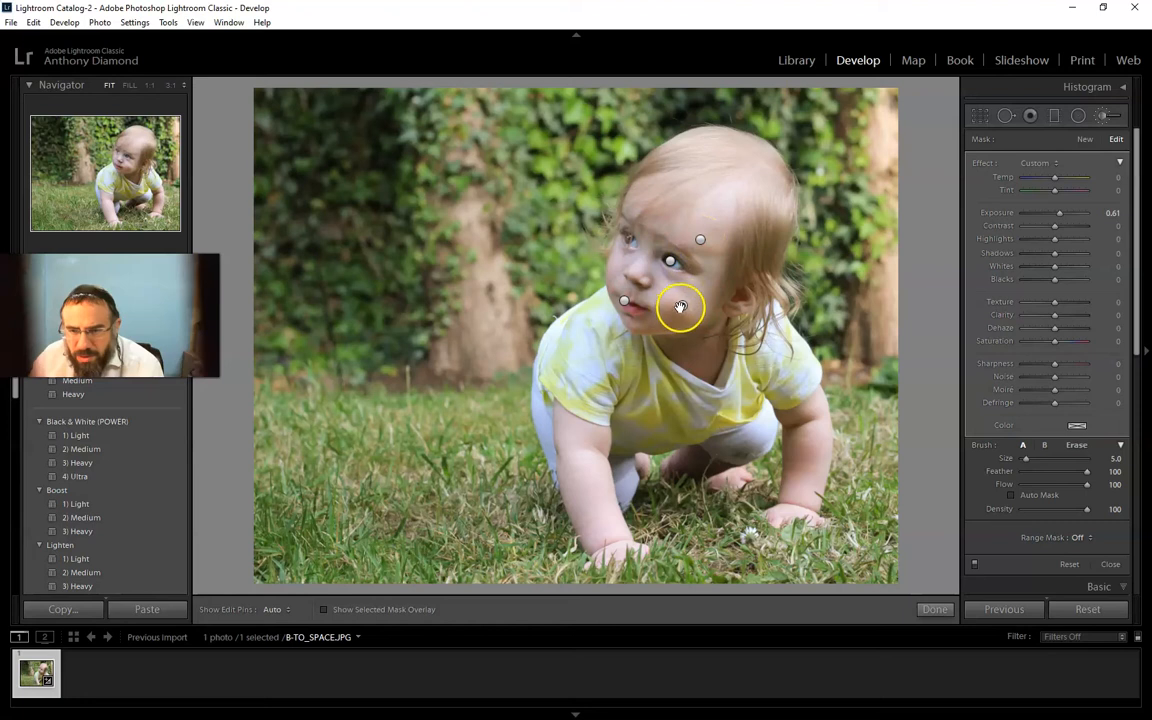
{"action": "mouse_move", "coordinate": [680, 307]}
{"action": "left_click", "coordinate": [700, 240]}
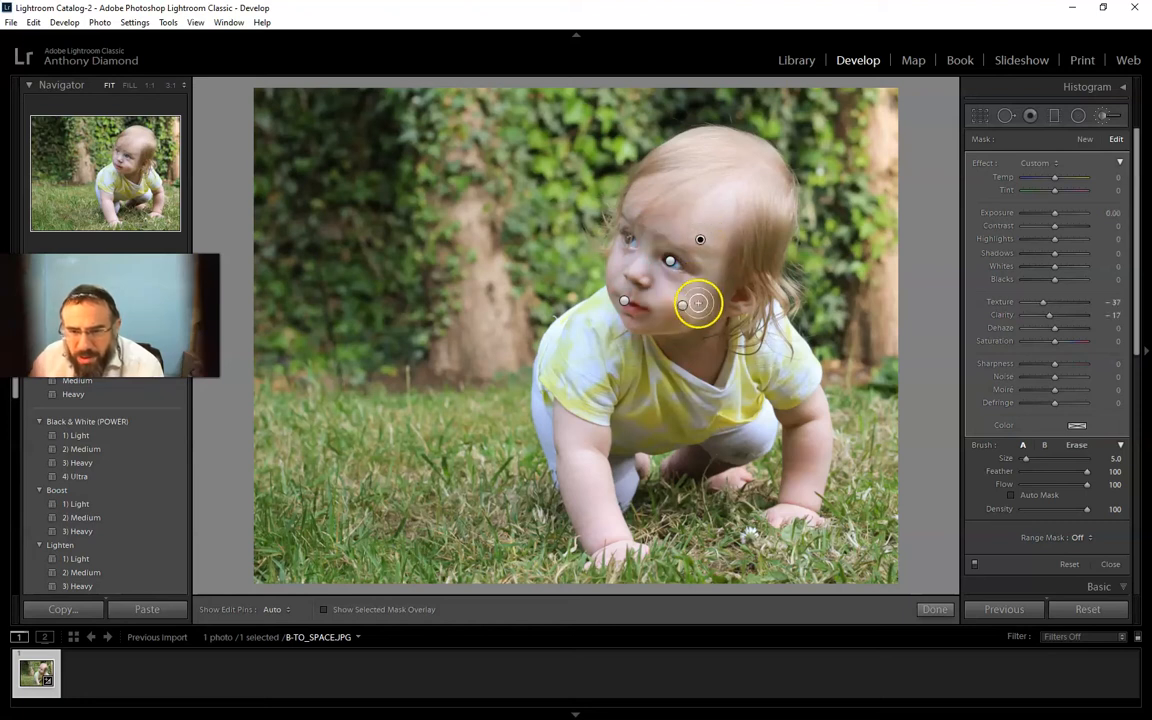
Extend the skin-softening mask over the cheek and strengthen it to Texture -98 and Clarity -43.
{"action": "key", "text": "h"}
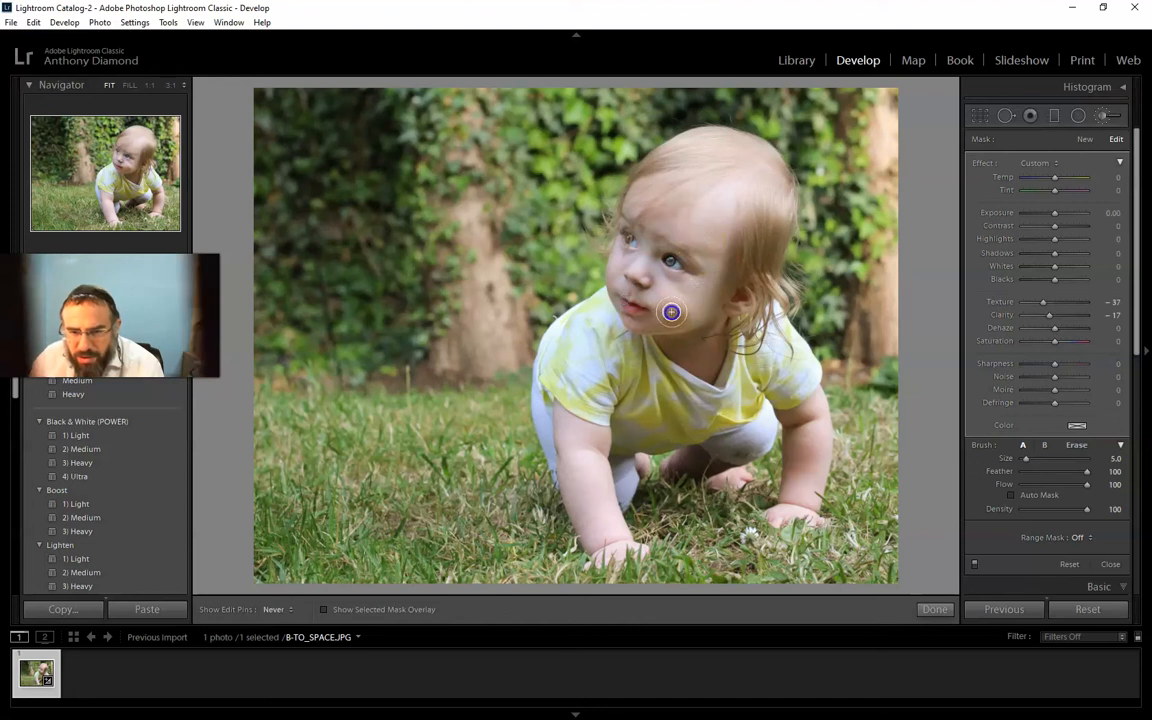
{"action": "left_click", "coordinate": [700, 240]}
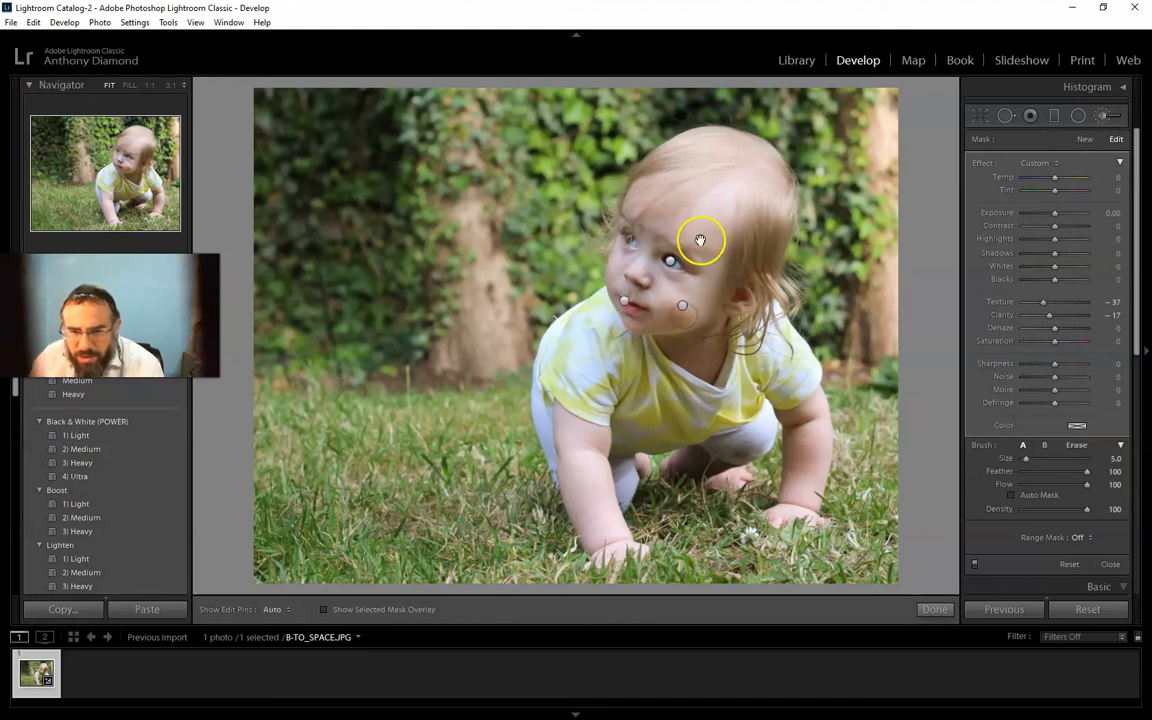
{"action": "mouse_move", "coordinate": [701, 238]}
{"action": "key", "text": "h"}
{"action": "key", "text": "h"}
{"action": "left_click_drag", "start_coordinate": [1049, 315], "coordinate": [1045, 318]}
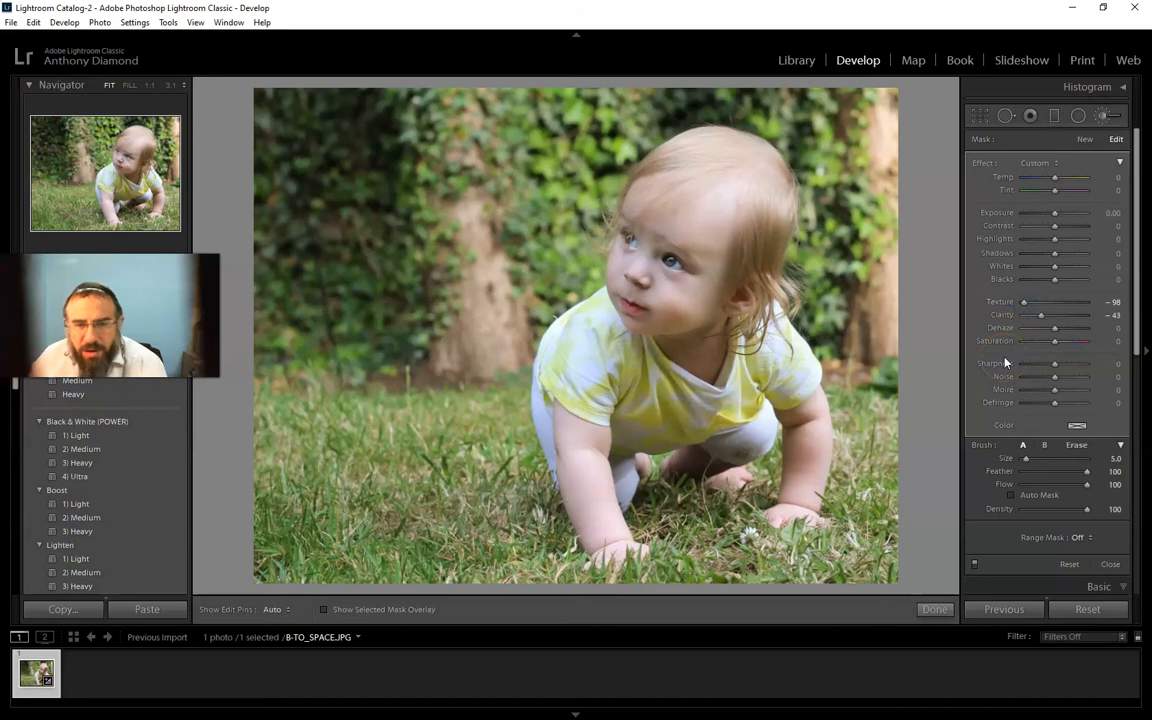
Brush a new mask over the baby's eyebrows at size 1 and set its Clarity to 20.
{"action": "left_click", "coordinate": [1086, 140]}
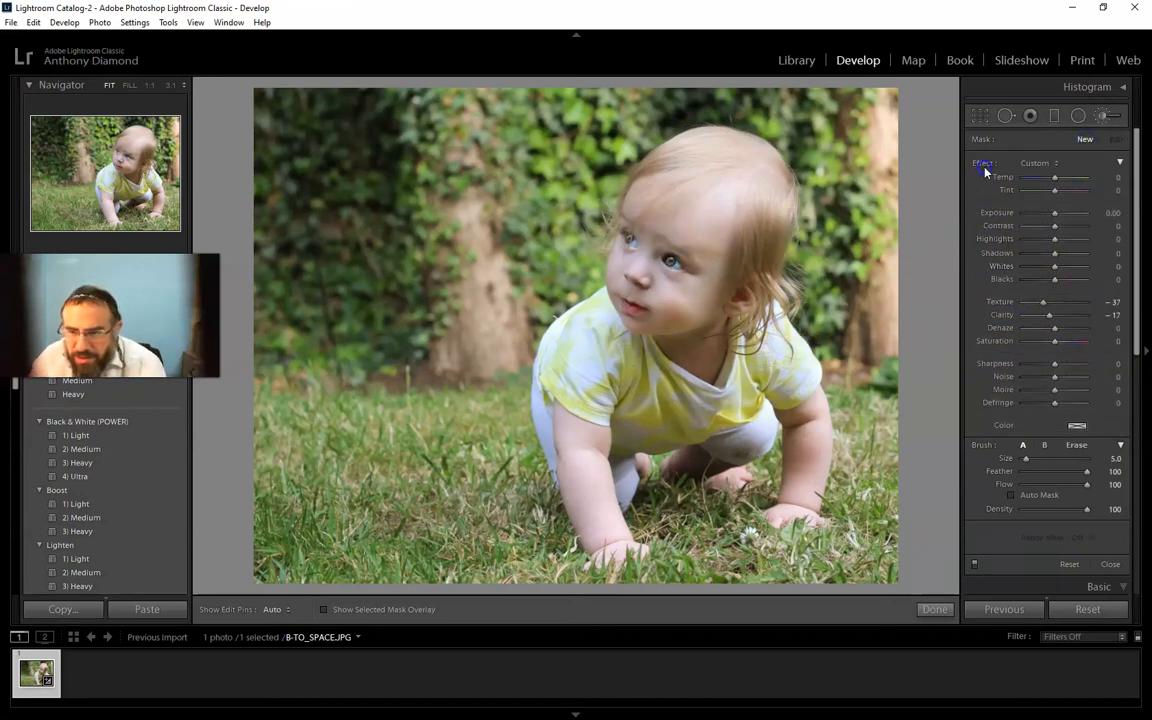
{"action": "left_click_drag", "start_coordinate": [1054, 315], "coordinate": [1062, 318]}
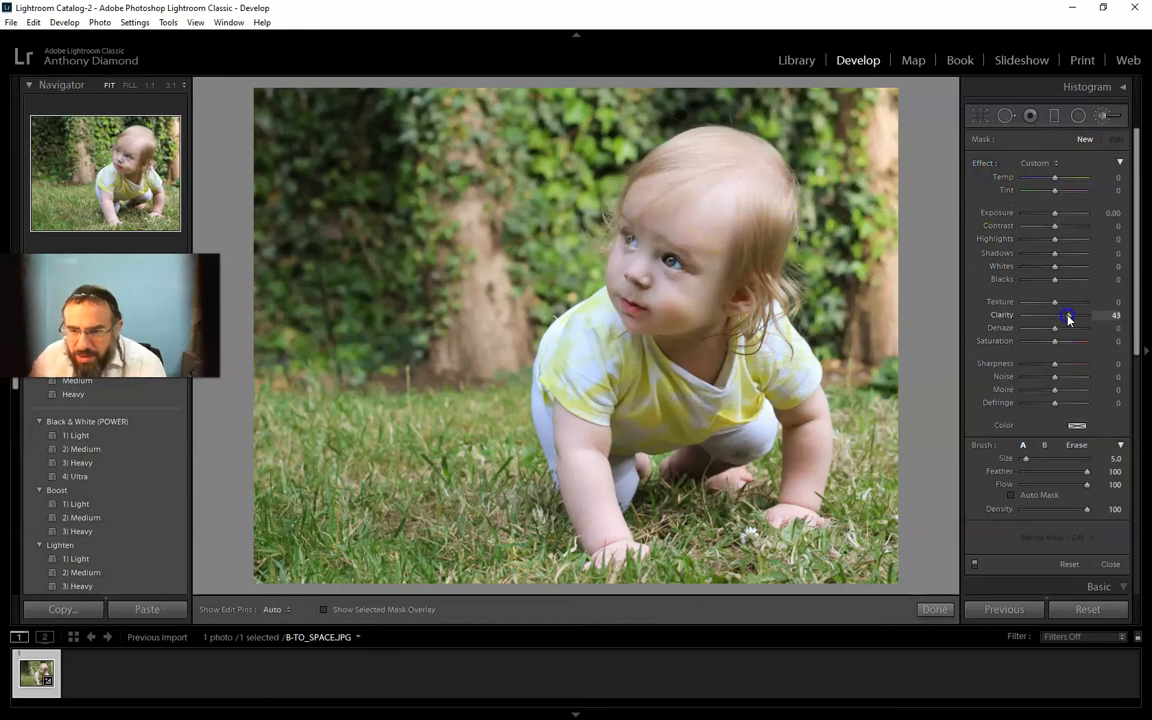
{"action": "scroll", "coordinate": [759, 267], "scroll_direction": "down", "scroll_amount": 4}
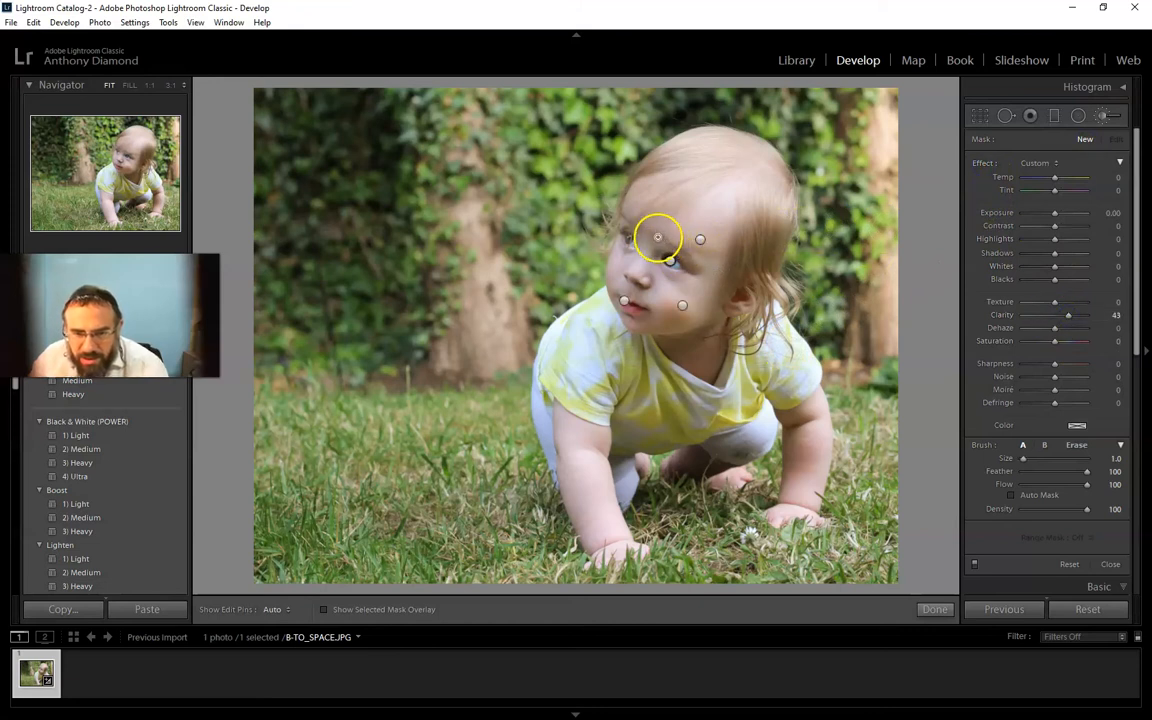
{"action": "left_click", "coordinate": [630, 227]}
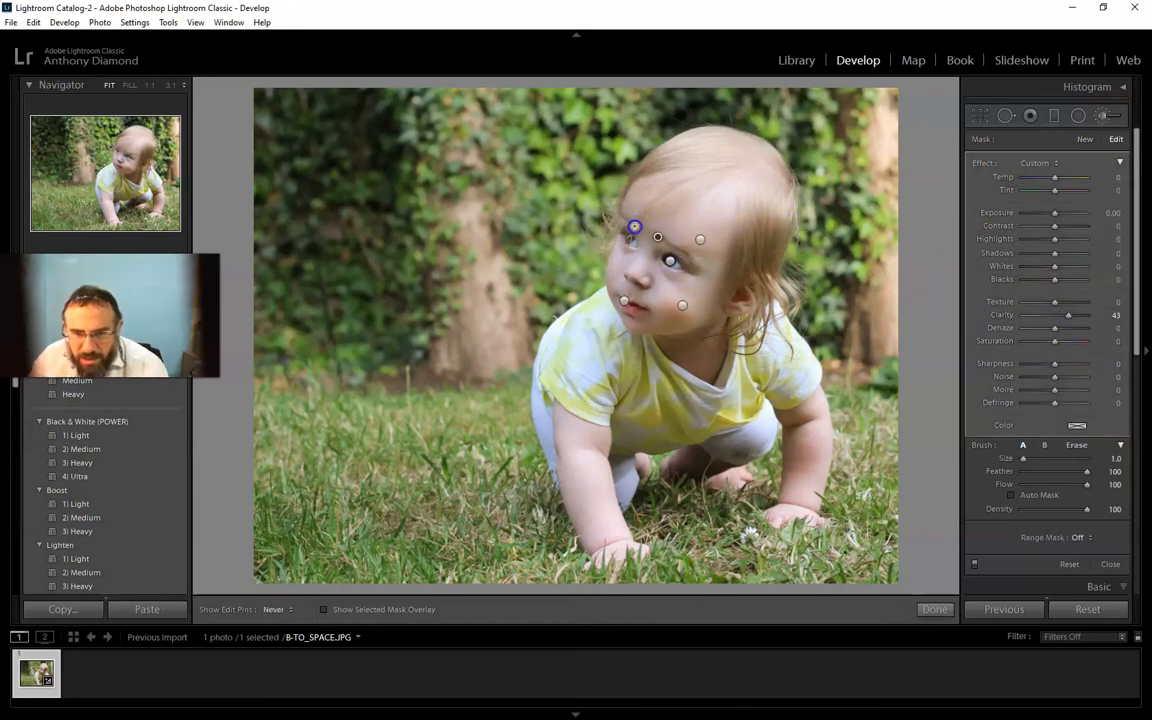
{"action": "left_click_drag", "start_coordinate": [1072, 315], "coordinate": [1067, 318]}
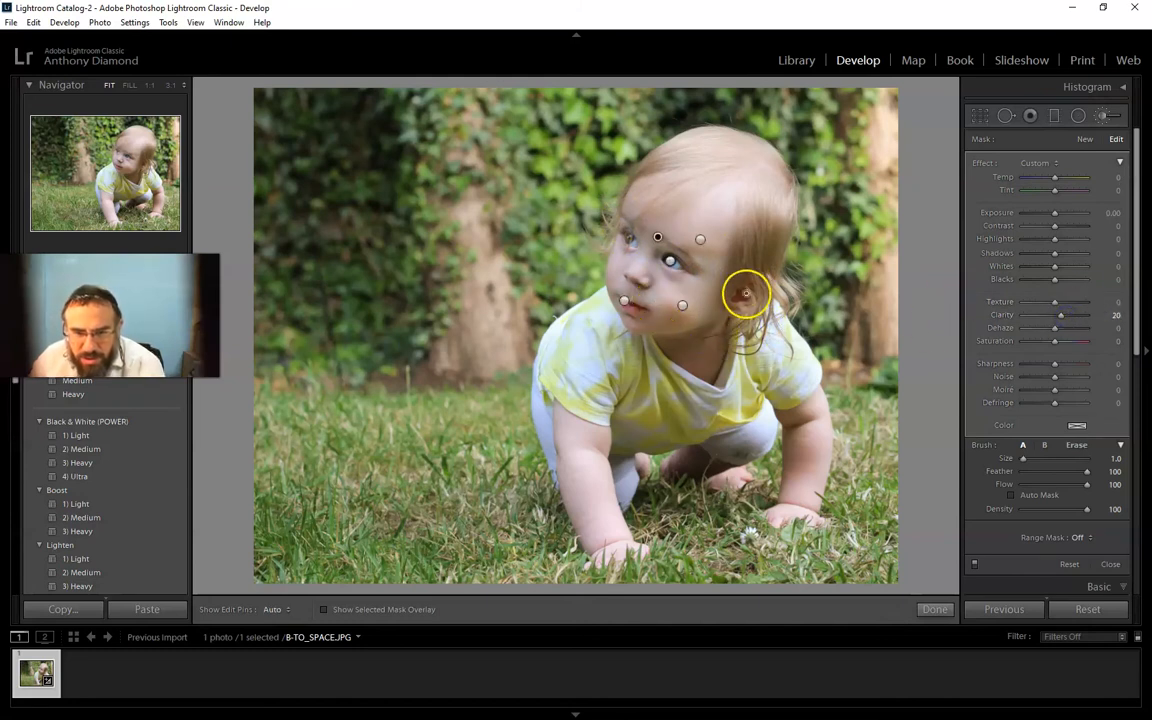
Brush a new mask over the baby's hair at size 6 and set its Clarity to 43.
{"action": "scroll", "coordinate": [756, 294], "scroll_direction": "up", "scroll_amount": 4}
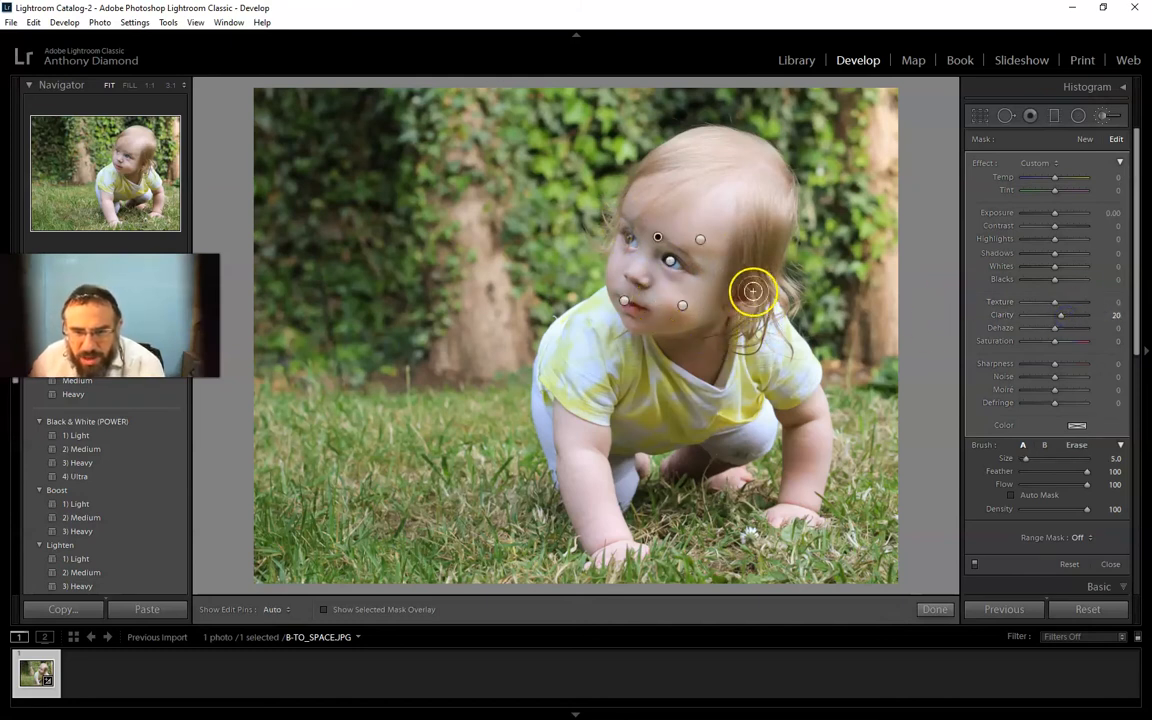
{"action": "left_click", "coordinate": [1085, 140]}
{"action": "key", "text": "h"}
{"action": "mouse_move", "coordinate": [749, 267]}
{"action": "left_mouse_down"}
{"action": "mouse_move", "coordinate": [751, 334]}
{"action": "mouse_move", "coordinate": [764, 287]}
{"action": "left_mouse_up"}
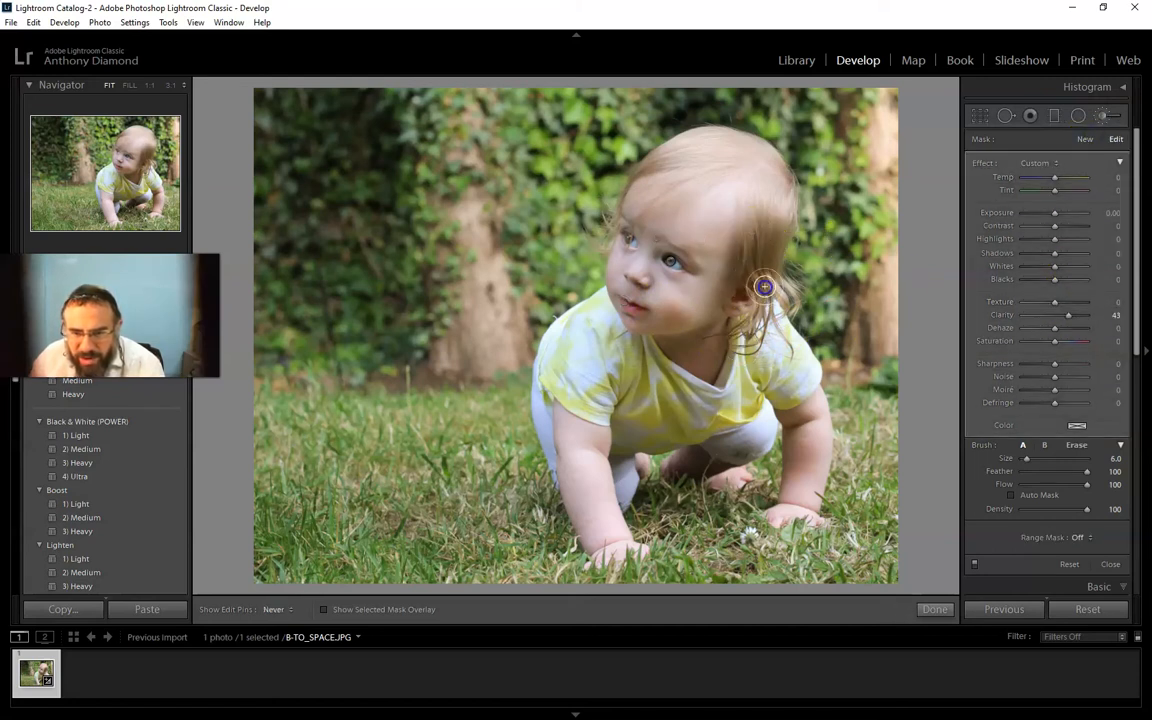
{"action": "key", "text": "h"}
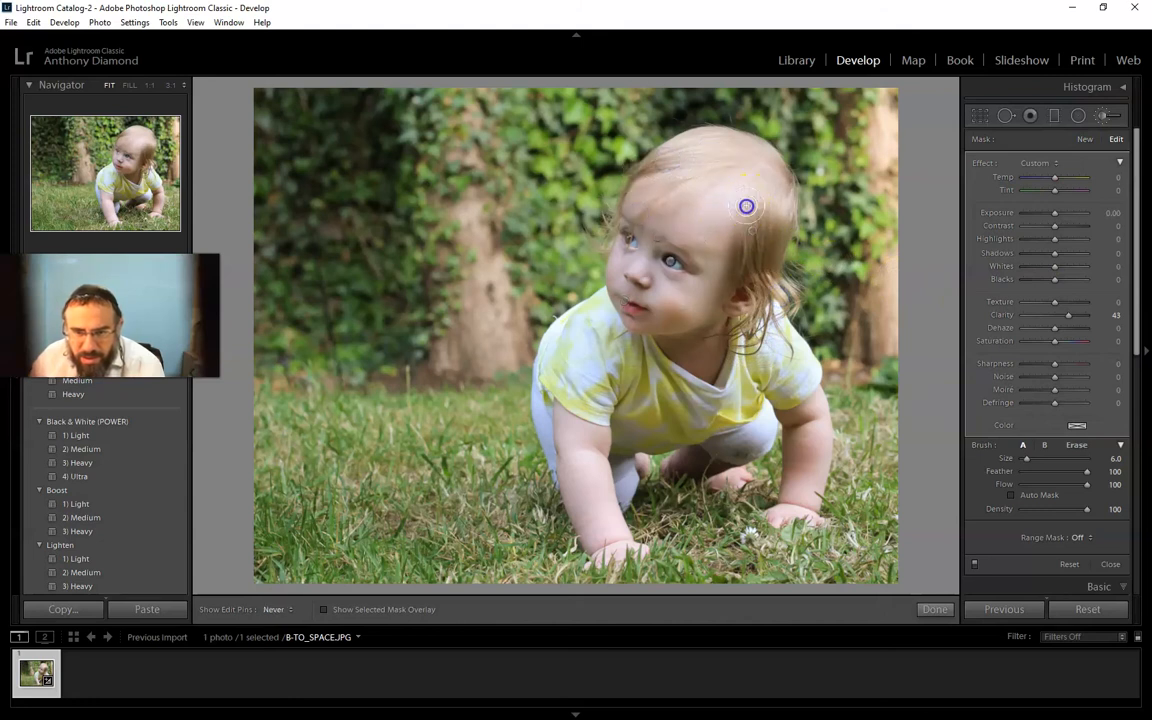
Place a large radial filter centred on the crawling baby, reset its effects, and set Exposure to -0.78.
{"action": "left_click", "coordinate": [1072, 118]}
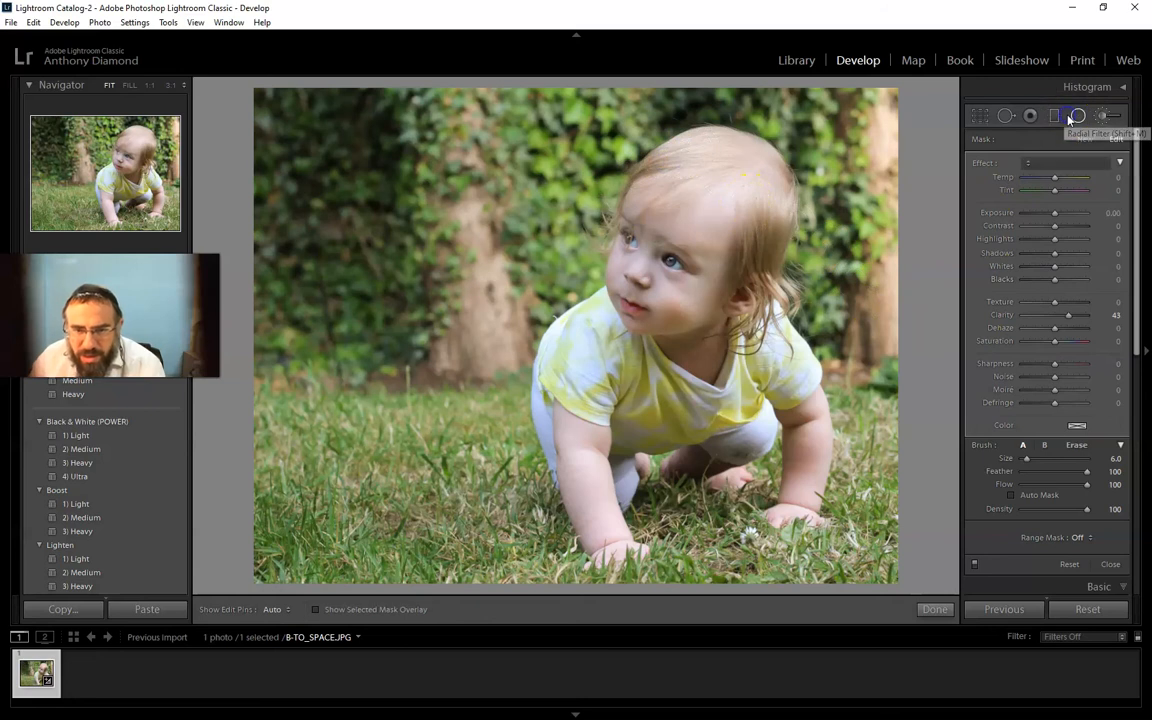
{"action": "mouse_move", "coordinate": [612, 190]}
{"action": "left_mouse_down"}
{"action": "mouse_move", "coordinate": [680, 361]}
{"action": "mouse_move", "coordinate": [799, 468]}
{"action": "left_mouse_up"}
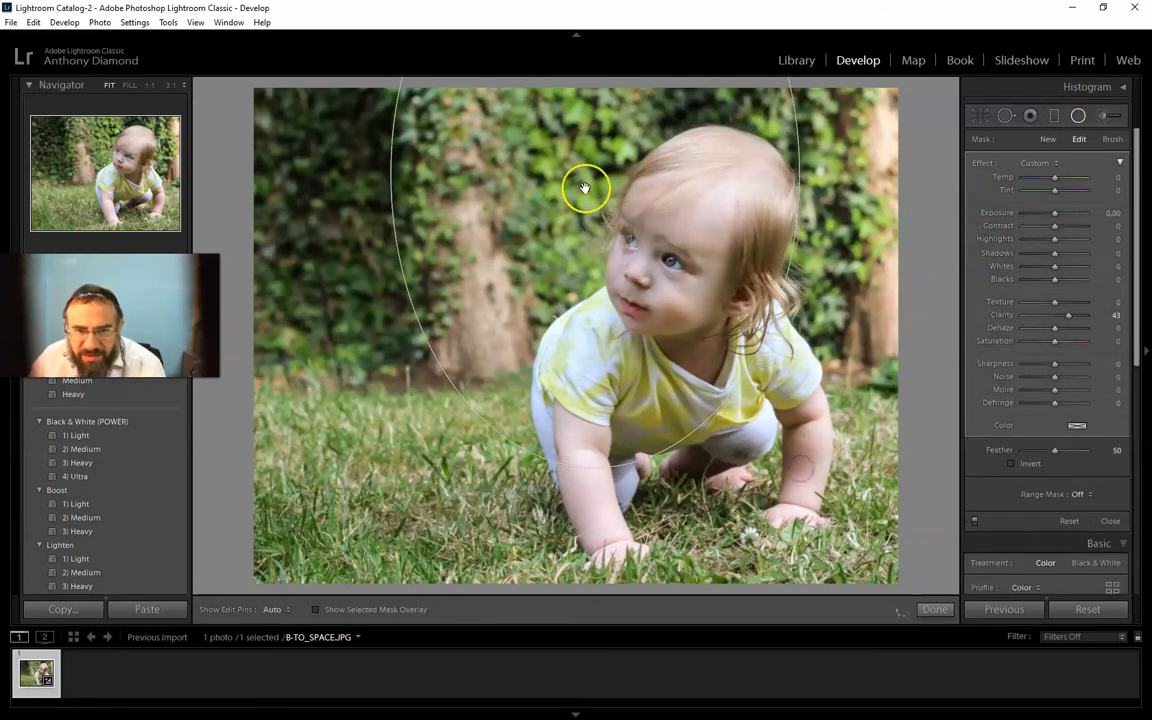
{"action": "left_click_drag", "start_coordinate": [604, 210], "coordinate": [658, 275]}
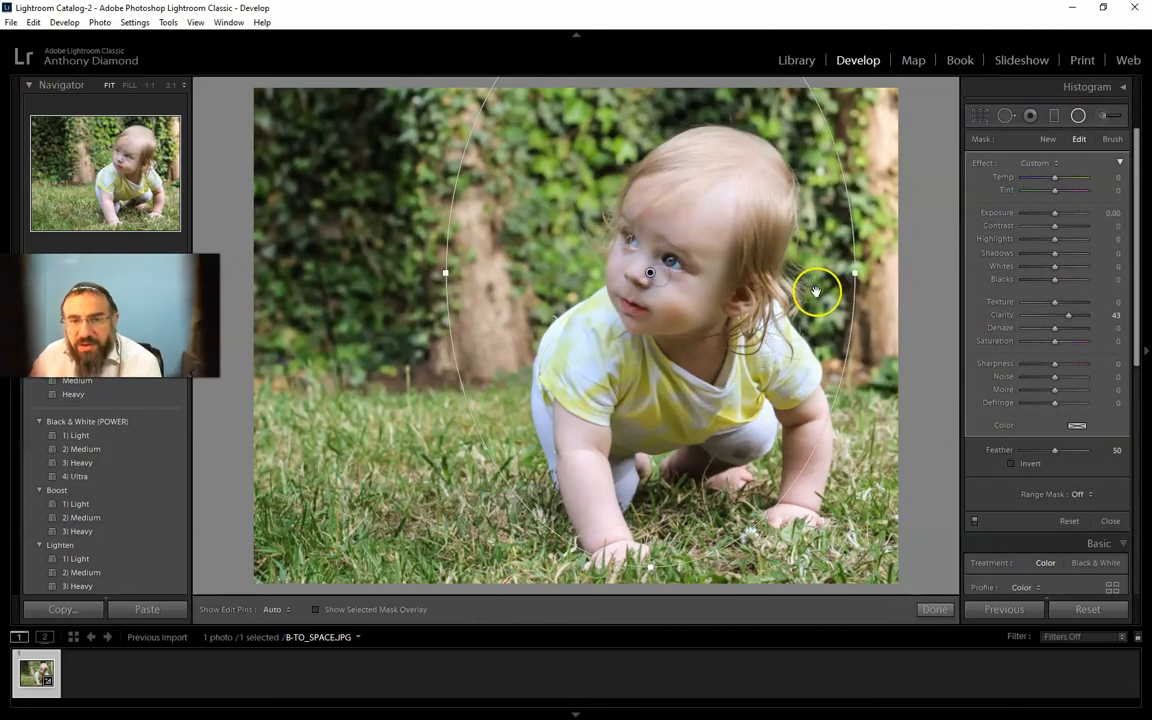
{"action": "double_click", "coordinate": [987, 163]}
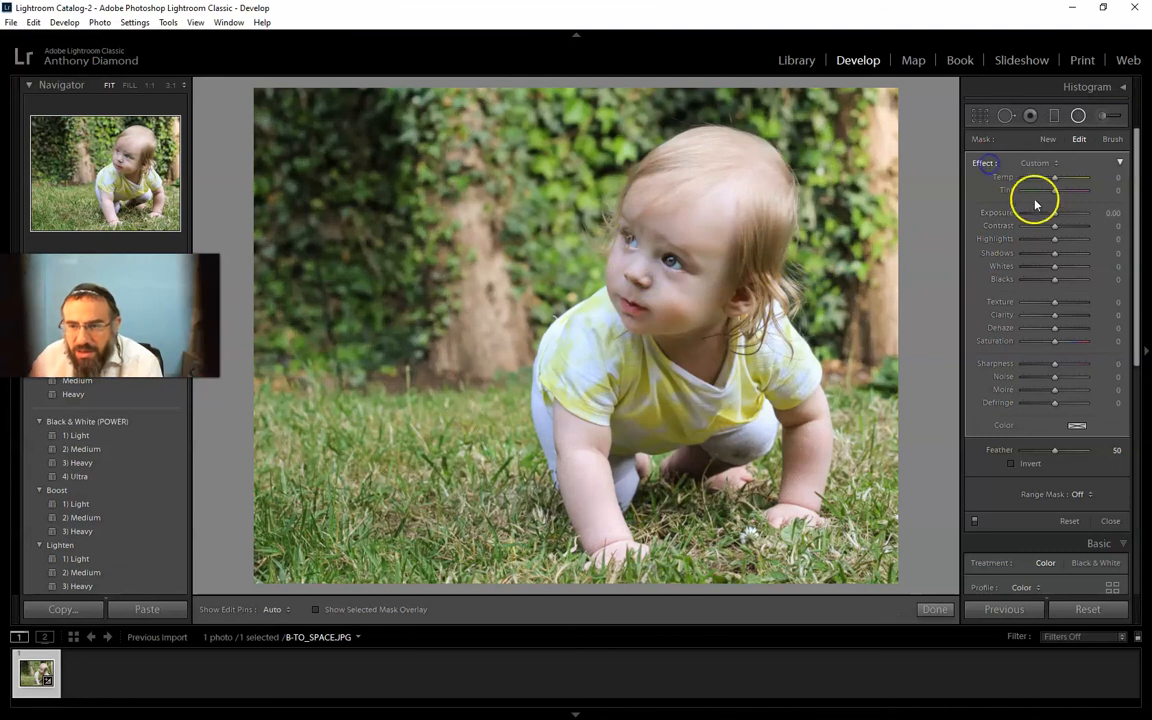
{"action": "left_click_drag", "start_coordinate": [1054, 213], "coordinate": [1047, 216]}
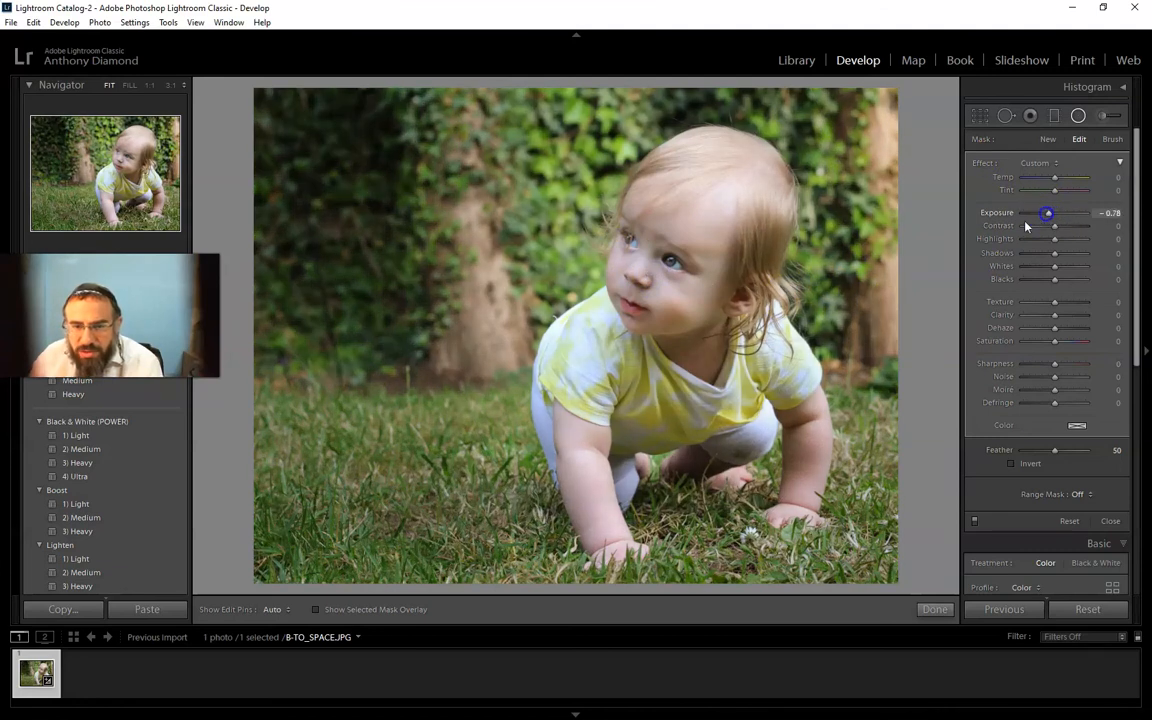
{"action": "left_click_drag", "start_coordinate": [650, 271], "coordinate": [654, 292]}
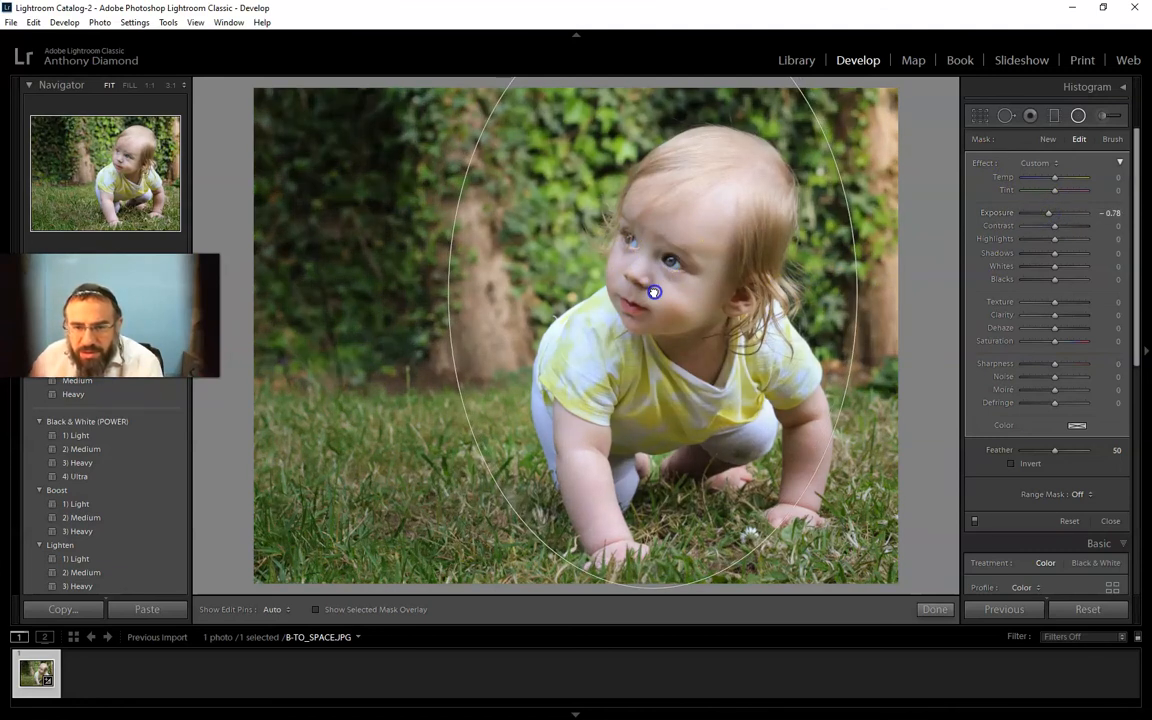
Tint the radial filter with an orange of hue 32 and 30% saturation, nudge it into place, and close the filter.
{"action": "left_click", "coordinate": [1077, 425]}
{"action": "left_click_drag", "start_coordinate": [857, 429], "coordinate": [823, 427]}
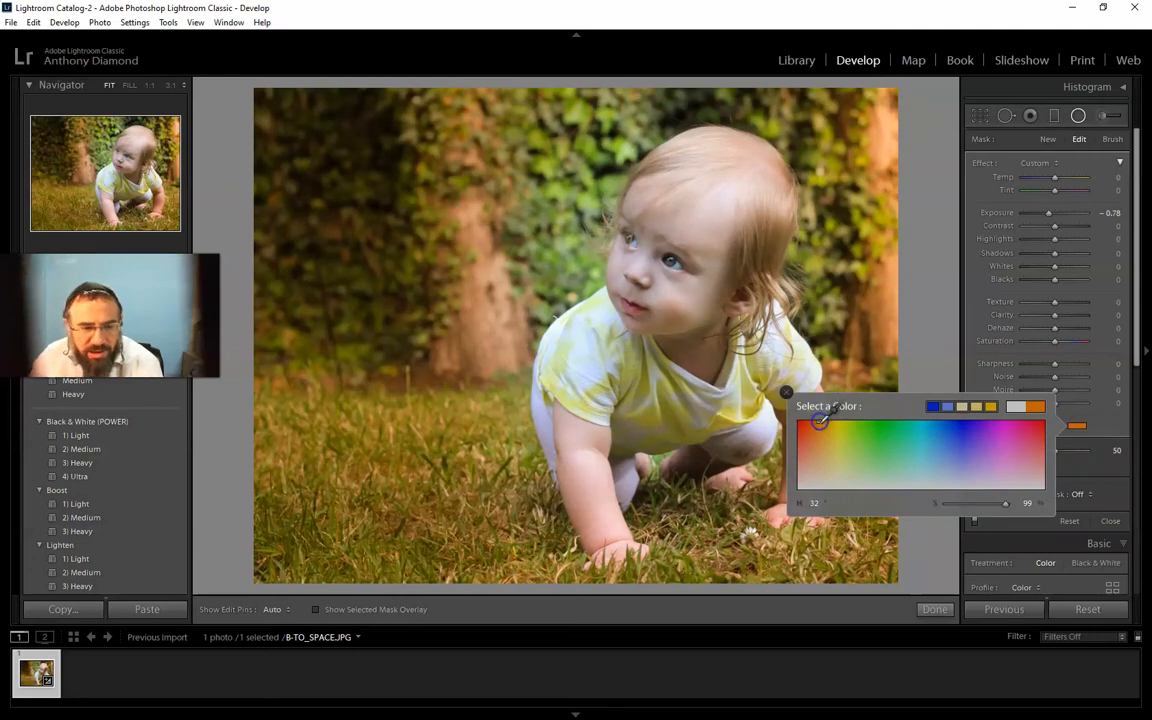
{"action": "left_click_drag", "start_coordinate": [1006, 505], "coordinate": [948, 510]}
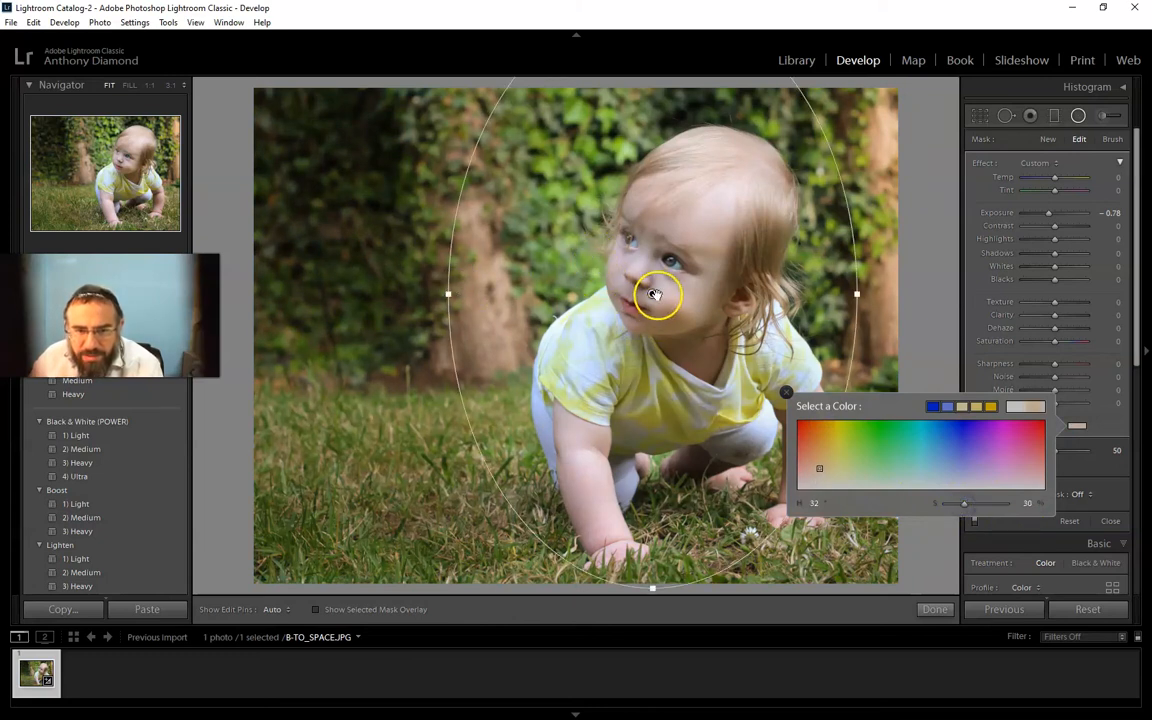
{"action": "left_click_drag", "start_coordinate": [653, 295], "coordinate": [663, 298]}
{"action": "left_click", "coordinate": [1078, 115]}
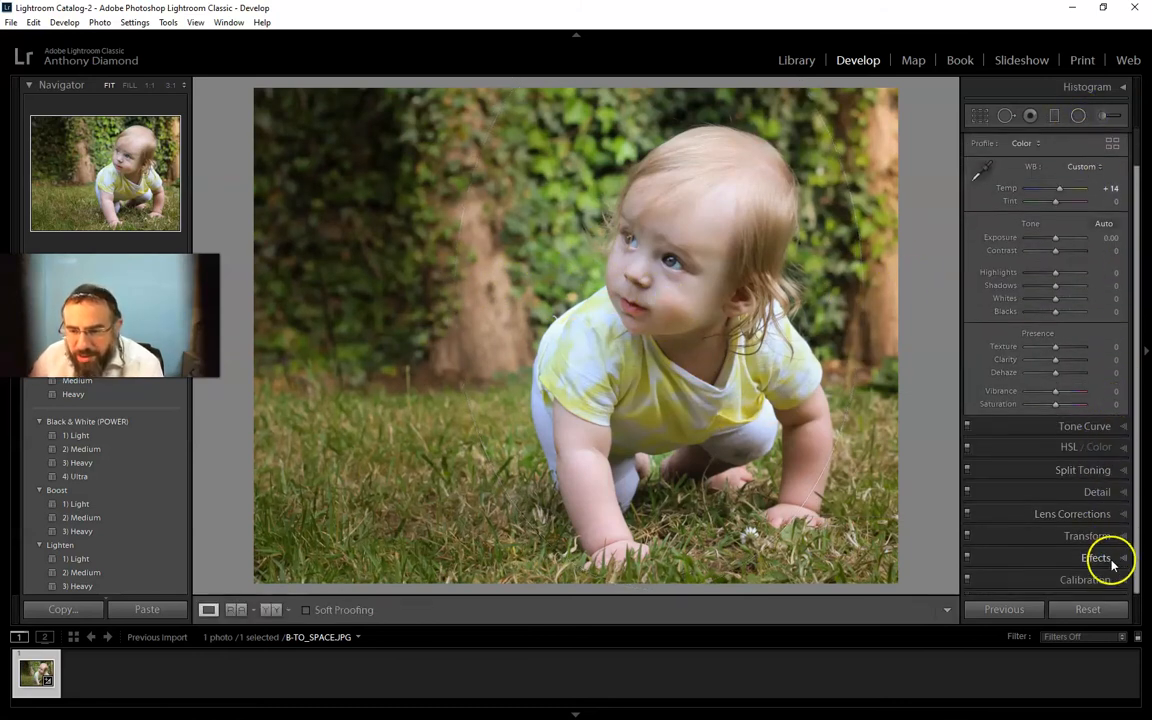
Add a post-crop vignette with Amount -24 and compare the photo before and after the edits.
{"action": "left_click", "coordinate": [1108, 558]}
{"action": "left_click_drag", "start_coordinate": [1054, 345], "coordinate": [1047, 346]}
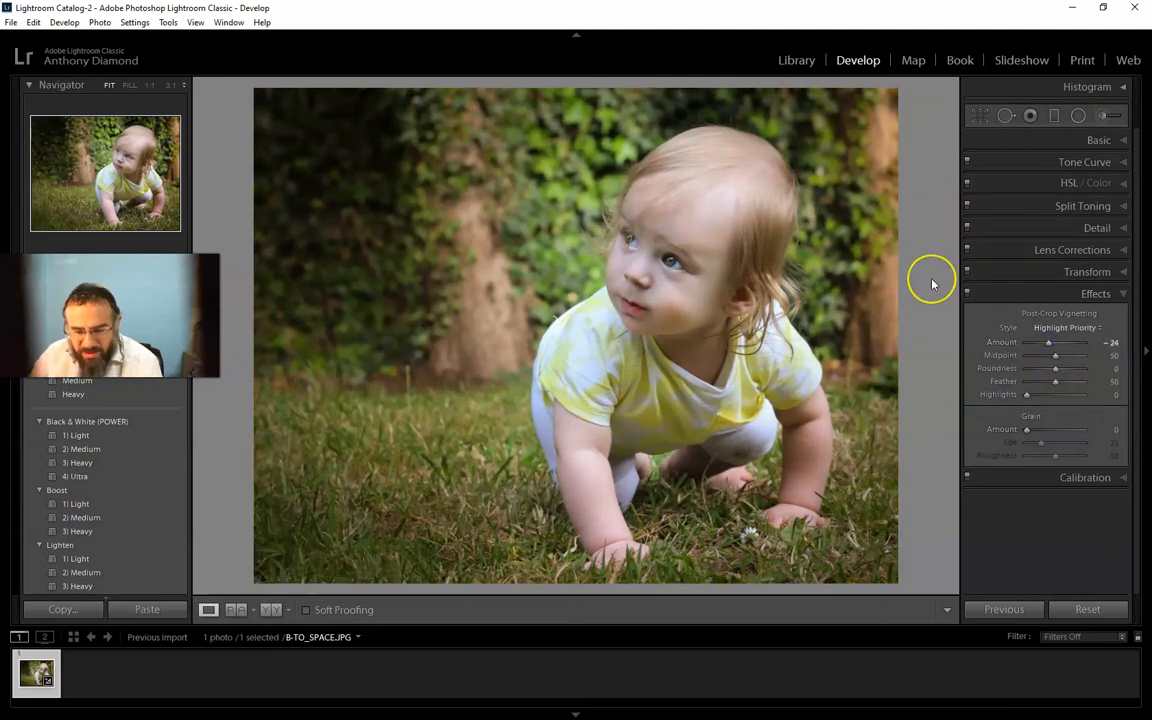
{"action": "key", "text": "backslash"}
{"action": "key", "text": "backslash"}
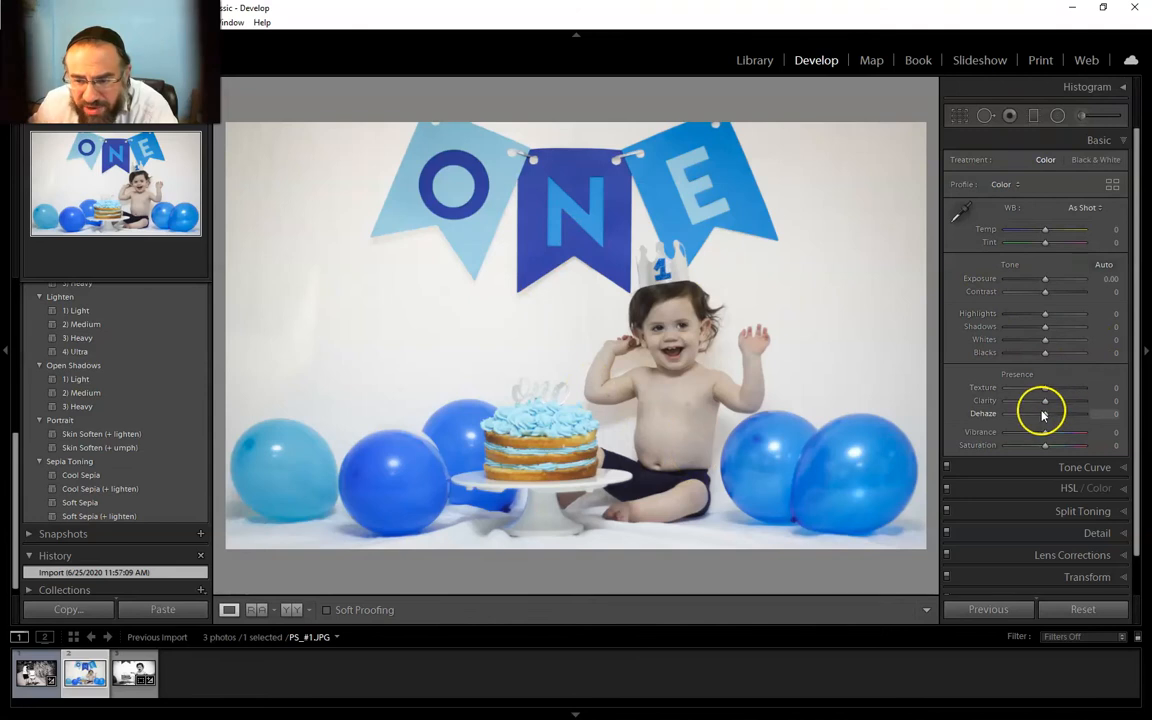
Set Vibrance to +53 and Highlights to +67 on the first-birthday cake photo.
{"action": "left_click_drag", "start_coordinate": [1047, 436], "coordinate": [1067, 436]}
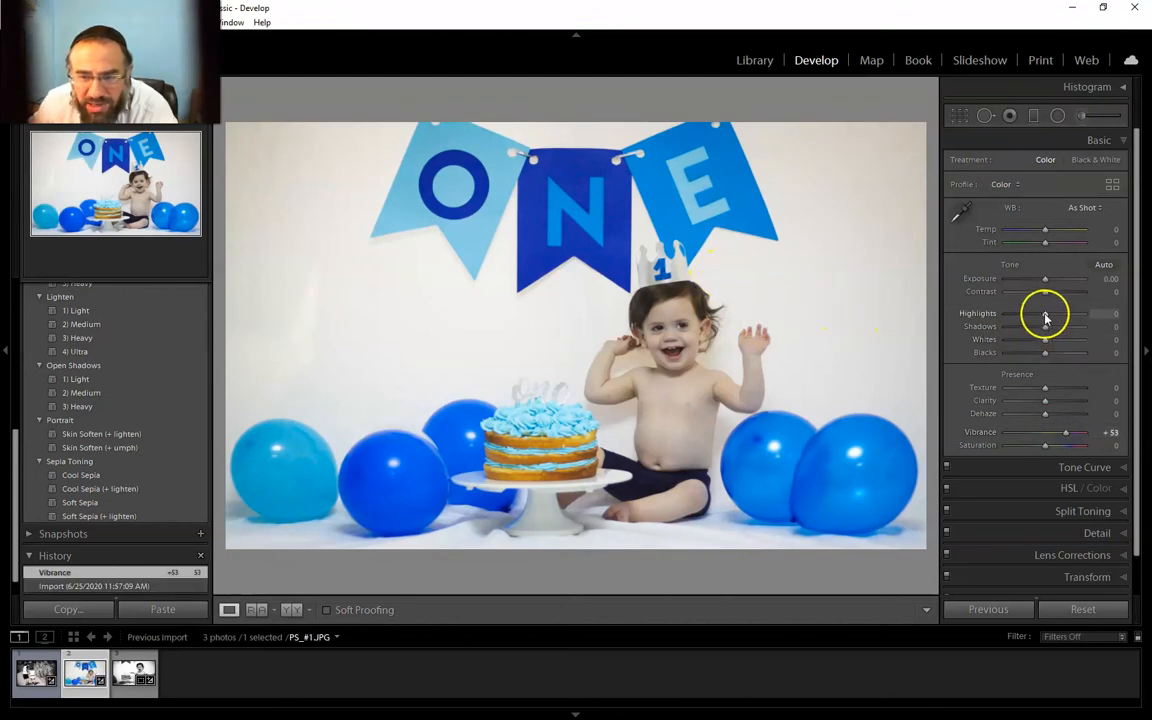
{"action": "mouse_move", "coordinate": [1049, 322]}
{"action": "left_mouse_down"}
{"action": "mouse_move", "coordinate": [1088, 317]}
{"action": "mouse_move", "coordinate": [1041, 322]}
{"action": "left_mouse_up"}
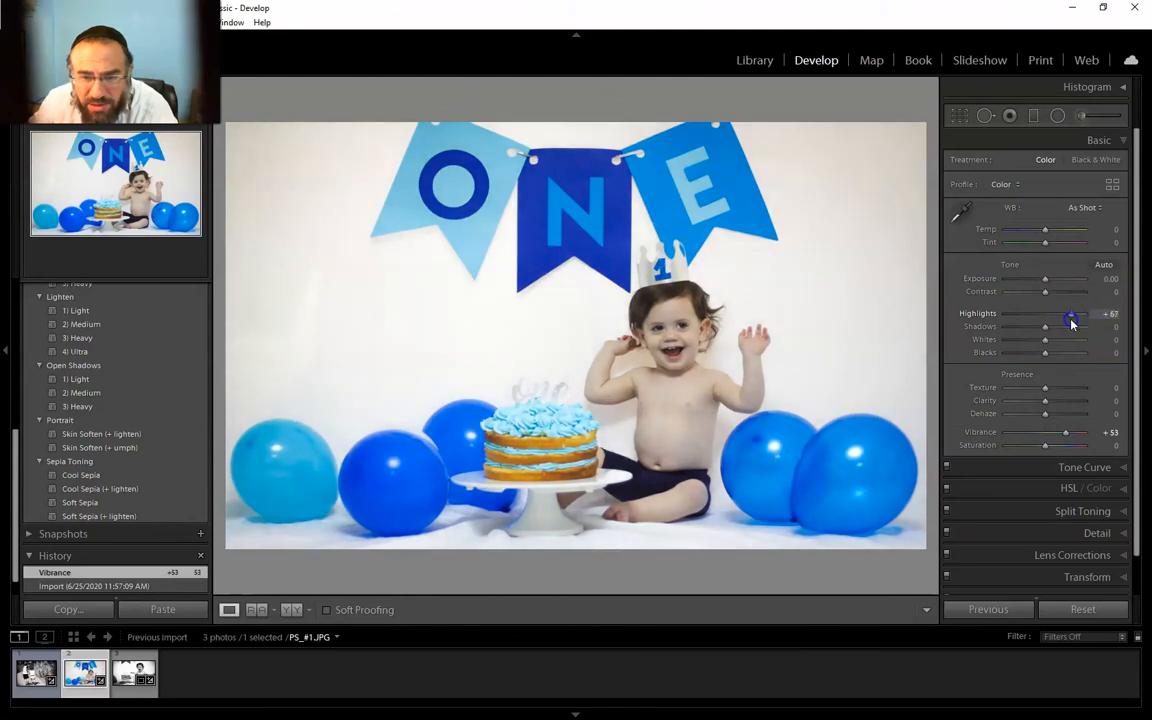
{"action": "left_click_drag", "start_coordinate": [1071, 322], "coordinate": [1071, 322]}
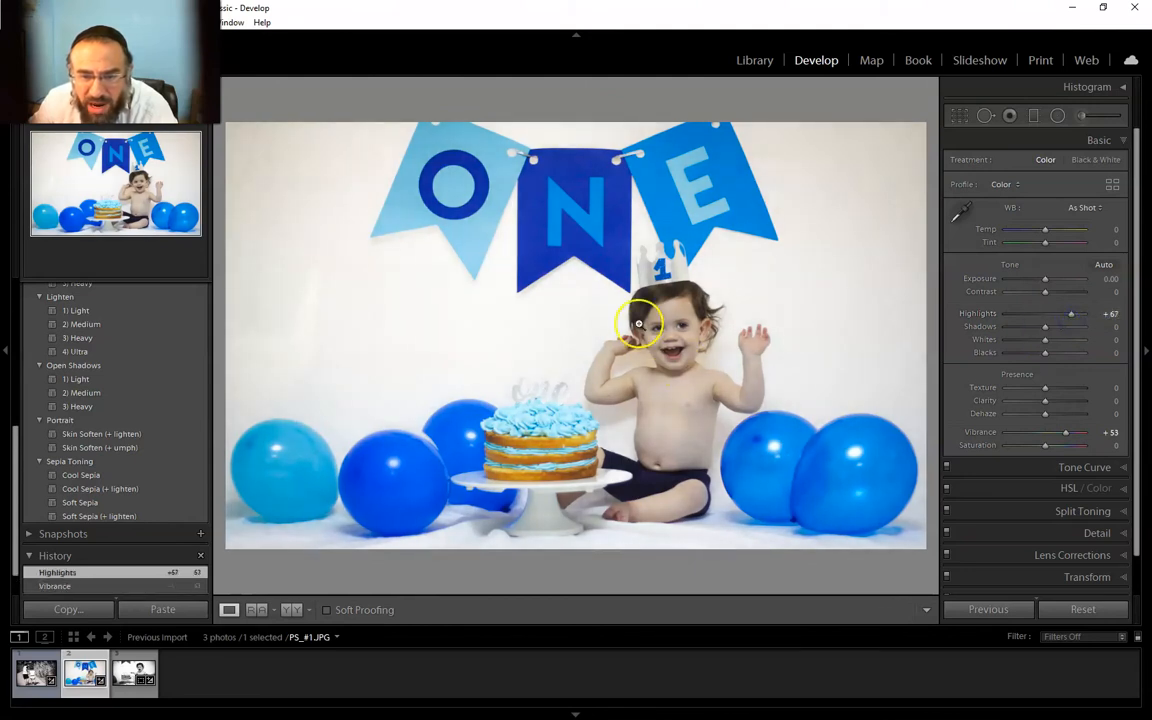
Brush a new mask over the child's face, neck and upper chest at size 7, with effects reset and the overlay shown.
{"action": "left_click", "coordinate": [1080, 117]}
{"action": "scroll", "coordinate": [678, 335], "scroll_direction": "down", "scroll_amount": 5}
{"action": "mouse_move", "coordinate": [672, 328]}
{"action": "left_mouse_down"}
{"action": "mouse_move", "coordinate": [799, 291]}
{"action": "mouse_move", "coordinate": [725, 322]}
{"action": "mouse_move", "coordinate": [672, 334]}
{"action": "mouse_move", "coordinate": [668, 352]}
{"action": "left_mouse_up"}
{"action": "double_click", "coordinate": [964, 162]}
{"action": "key", "text": "o"}
{"action": "key", "text": "h"}
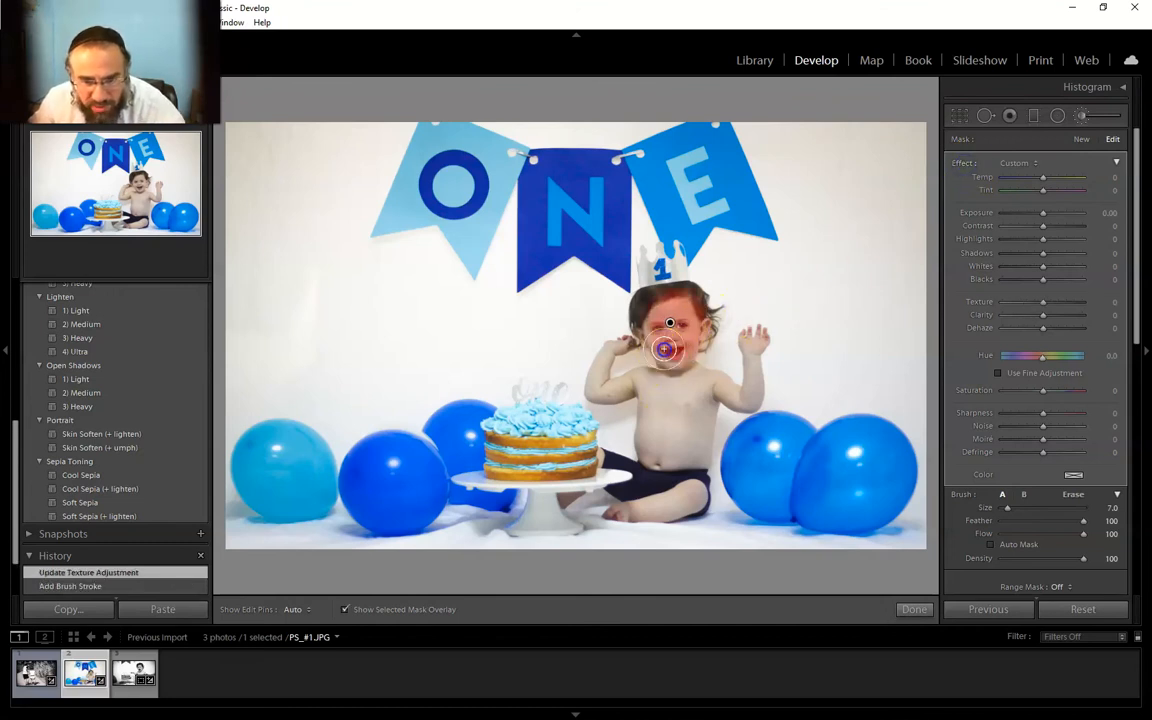
{"action": "left_click_drag", "start_coordinate": [681, 361], "coordinate": [701, 386]}
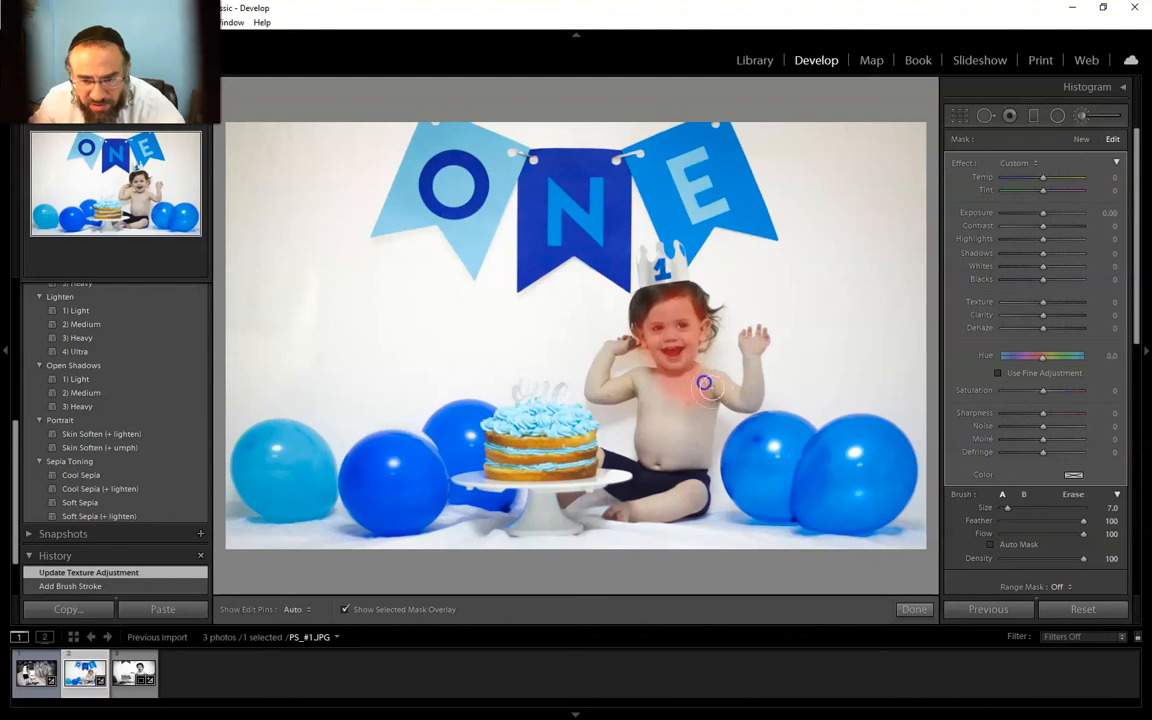
Extend the skin mask over the child's arms, torso and legs with Auto Mask enabled.
{"action": "left_click", "coordinate": [991, 544]}
{"action": "left_click_drag", "start_coordinate": [707, 384], "coordinate": [732, 392]}
{"action": "key", "text": "h"}
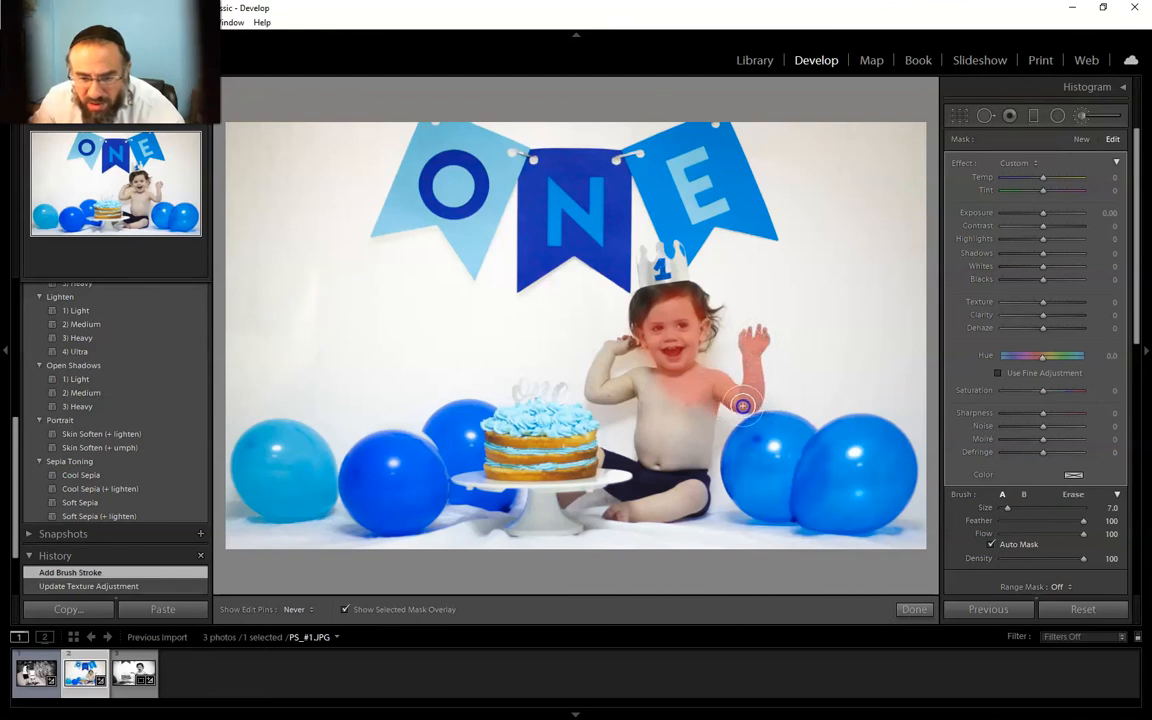
{"action": "mouse_move", "coordinate": [702, 441]}
{"action": "left_mouse_down"}
{"action": "mouse_move", "coordinate": [666, 450]}
{"action": "mouse_move", "coordinate": [662, 392]}
{"action": "mouse_move", "coordinate": [648, 380]}
{"action": "mouse_move", "coordinate": [648, 453]}
{"action": "mouse_move", "coordinate": [670, 465]}
{"action": "mouse_move", "coordinate": [654, 459]}
{"action": "mouse_move", "coordinate": [641, 378]}
{"action": "left_mouse_up"}
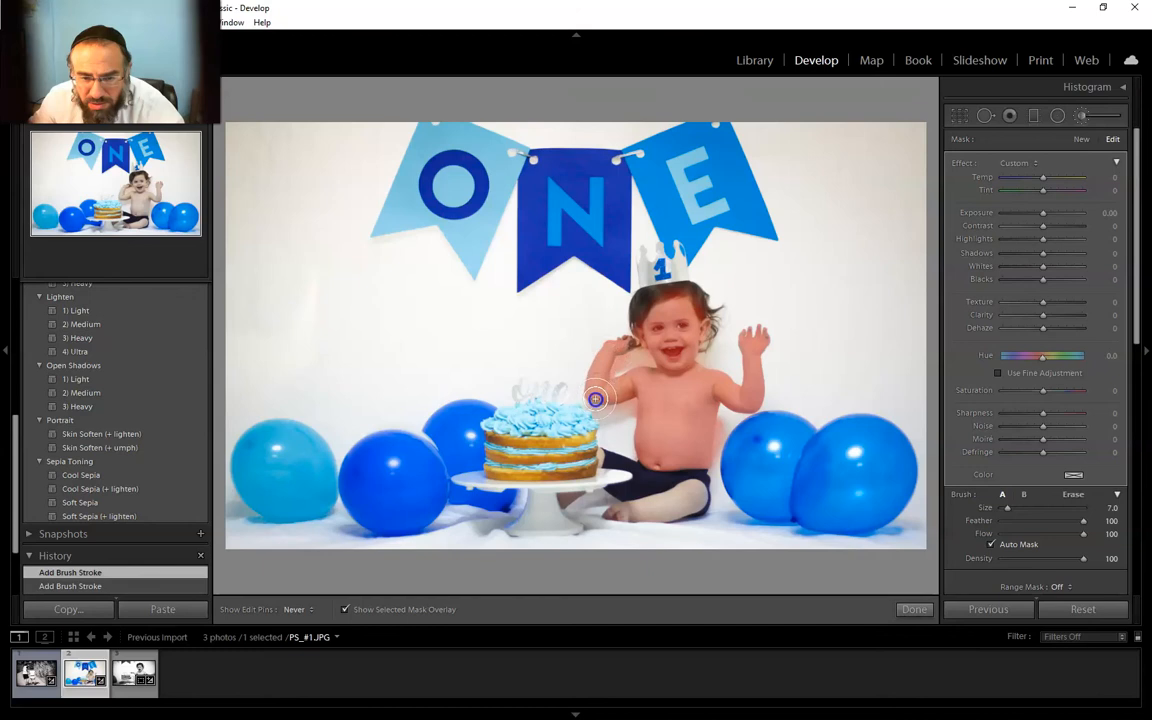
{"action": "mouse_move", "coordinate": [624, 390]}
{"action": "left_mouse_down"}
{"action": "mouse_move", "coordinate": [660, 391]}
{"action": "mouse_move", "coordinate": [673, 419]}
{"action": "mouse_move", "coordinate": [685, 406]}
{"action": "mouse_move", "coordinate": [674, 442]}
{"action": "left_mouse_up"}
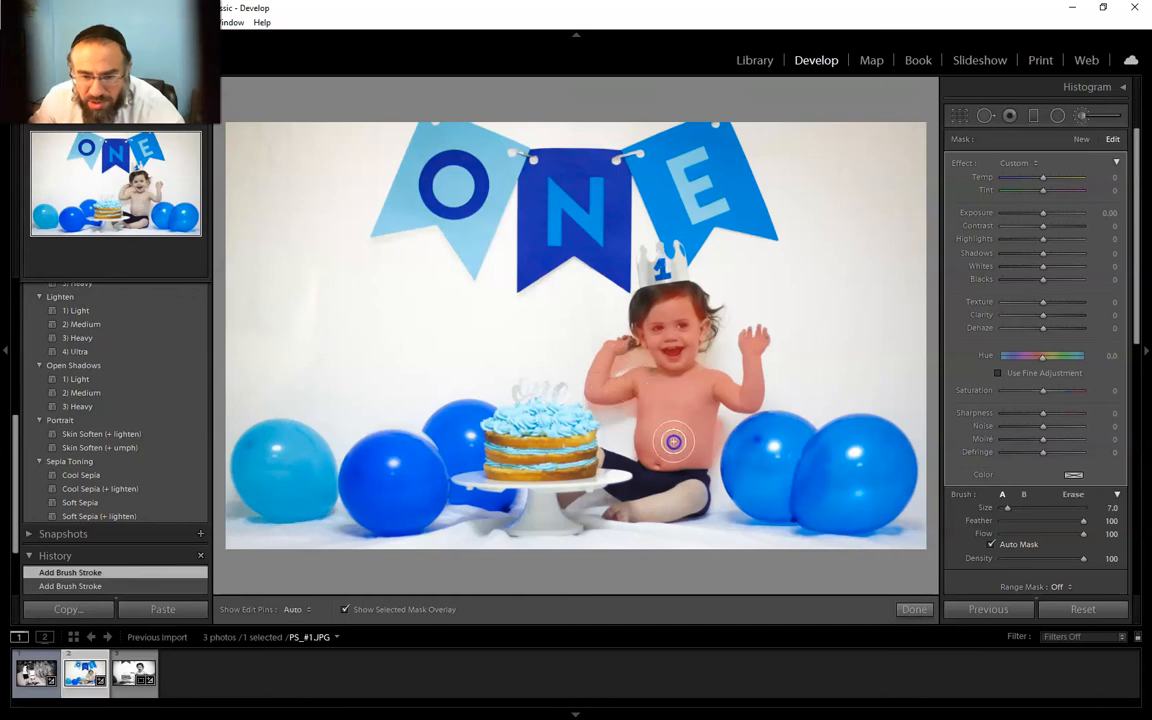
{"action": "mouse_move", "coordinate": [689, 500]}
{"action": "left_mouse_down"}
{"action": "mouse_move", "coordinate": [692, 491]}
{"action": "mouse_move", "coordinate": [635, 508]}
{"action": "mouse_move", "coordinate": [686, 507]}
{"action": "left_mouse_up"}
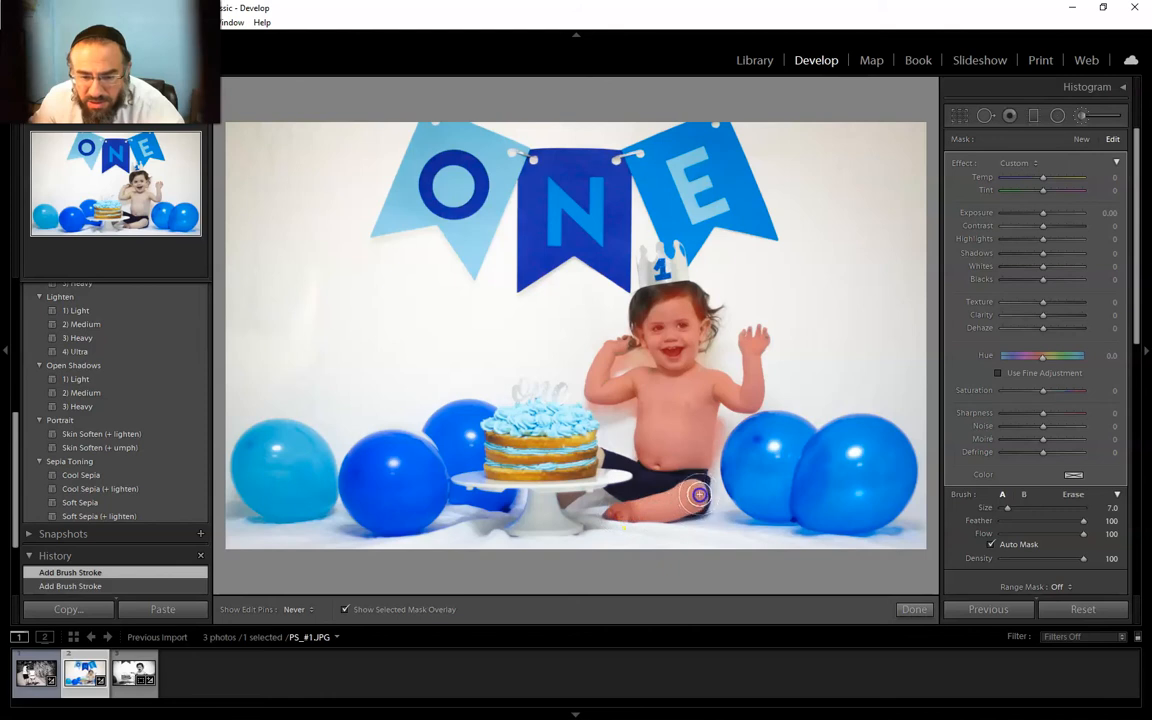
Erase mask spill around the child's arm and hair with a size 9 auto-masked brush at flow 100, and hide the overlay.
{"action": "left_click", "coordinate": [1073, 494]}
{"action": "left_click", "coordinate": [990, 544]}
{"action": "left_click_drag", "start_coordinate": [1041, 534], "coordinate": [1088, 534]}
{"action": "key", "text": "h"}
{"action": "left_click", "coordinate": [625, 411]}
{"action": "left_click", "coordinate": [620, 360]}
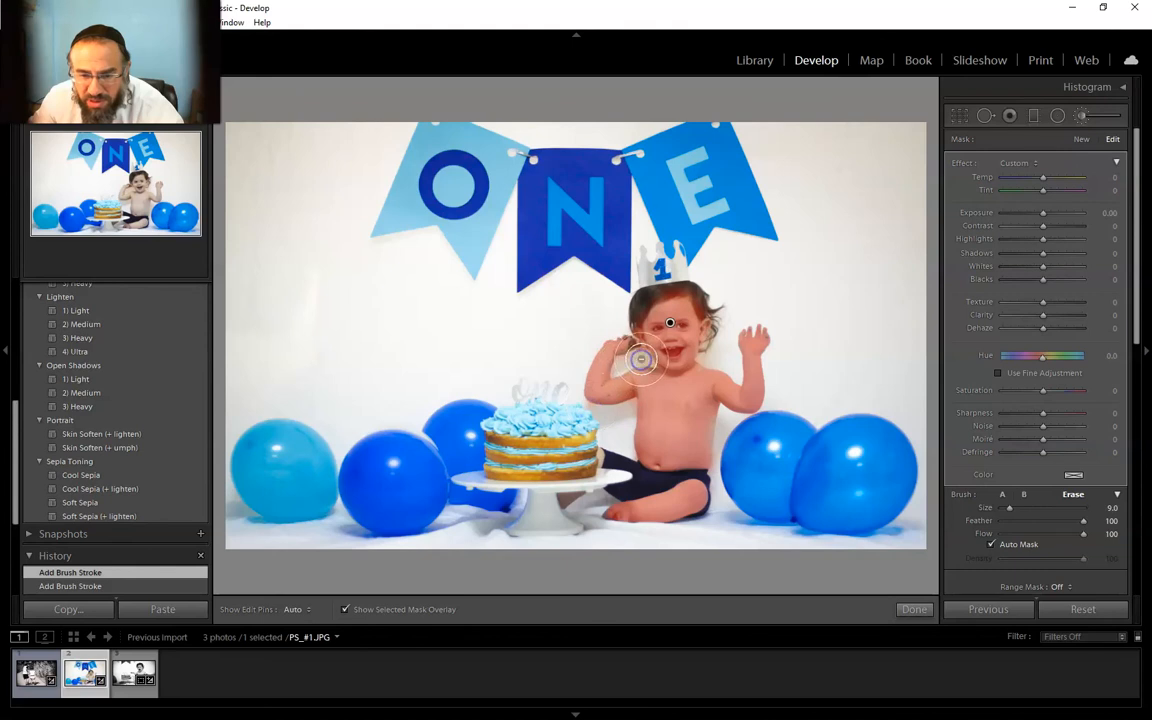
{"action": "left_click", "coordinate": [706, 308]}
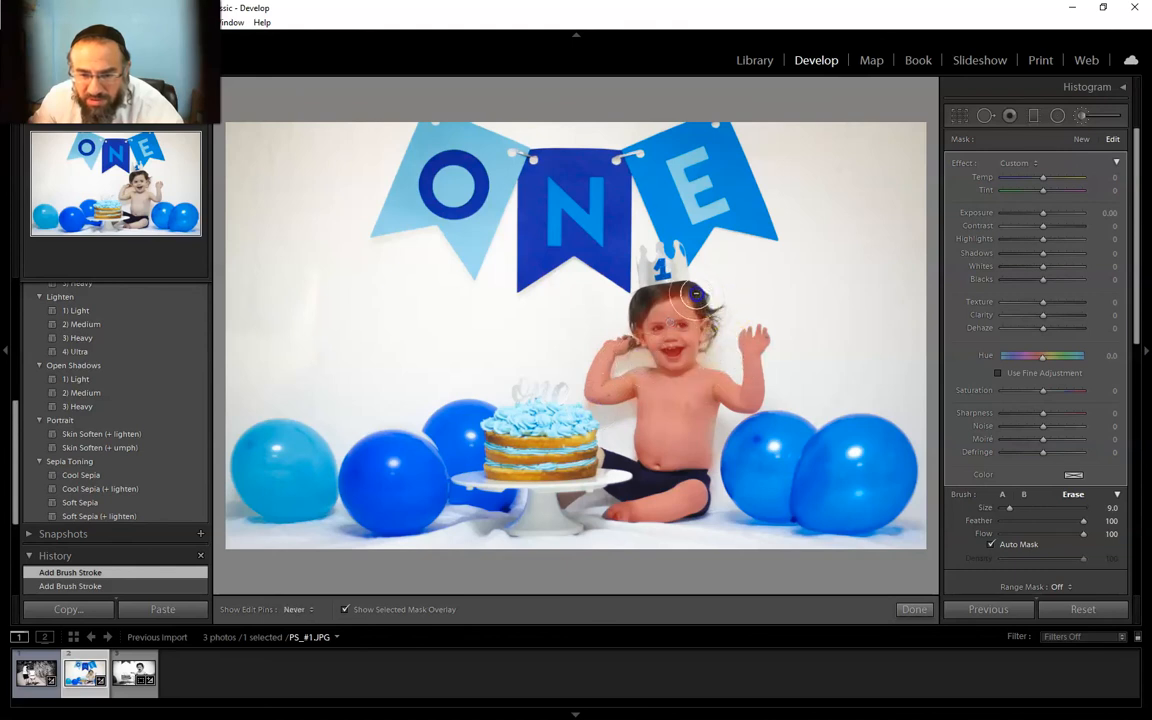
{"action": "left_click_drag", "start_coordinate": [654, 291], "coordinate": [608, 274]}
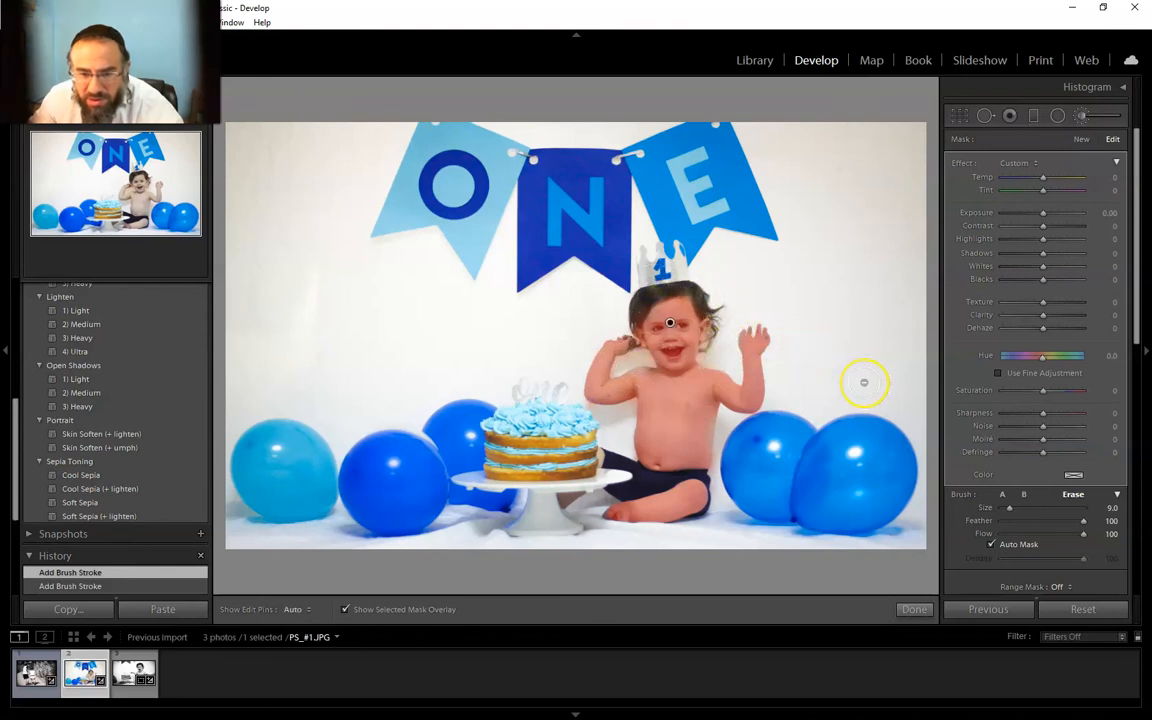
{"action": "key", "text": "o"}
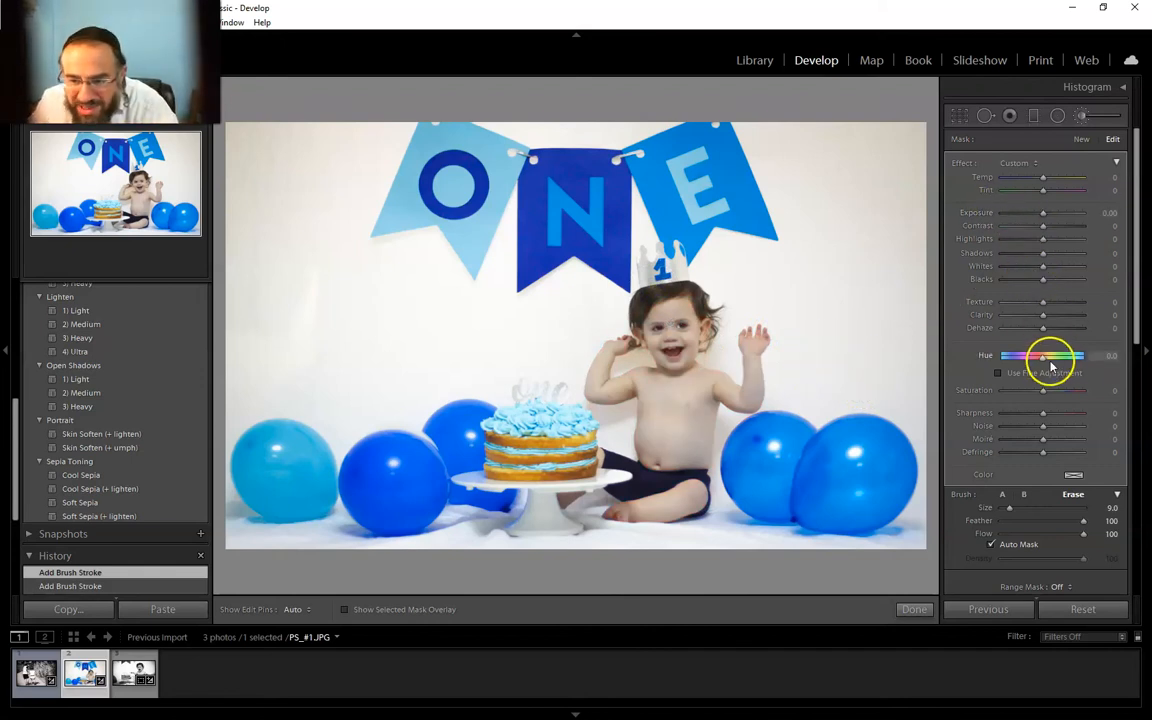
Set the skin mask's Hue to -21.1 and Saturation to 56.
{"action": "left_click_drag", "start_coordinate": [1040, 363], "coordinate": [1041, 363]}
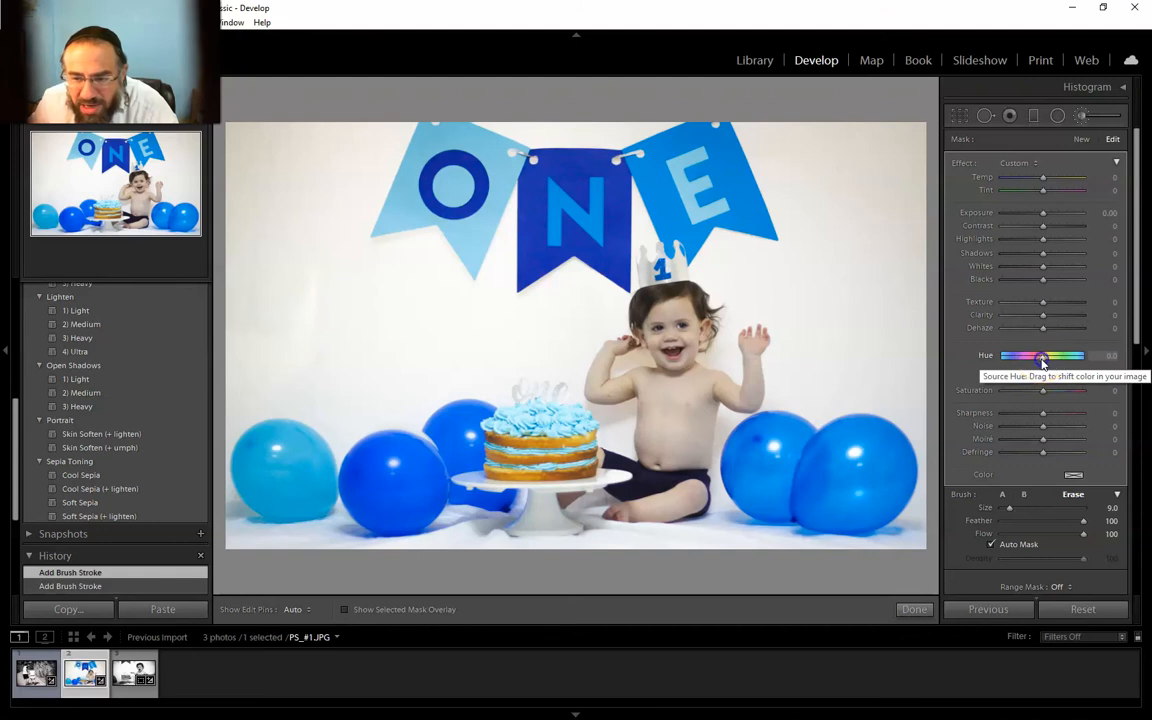
{"action": "left_click_drag", "start_coordinate": [1039, 362], "coordinate": [1039, 362]}
{"action": "left_click", "coordinate": [985, 357]}
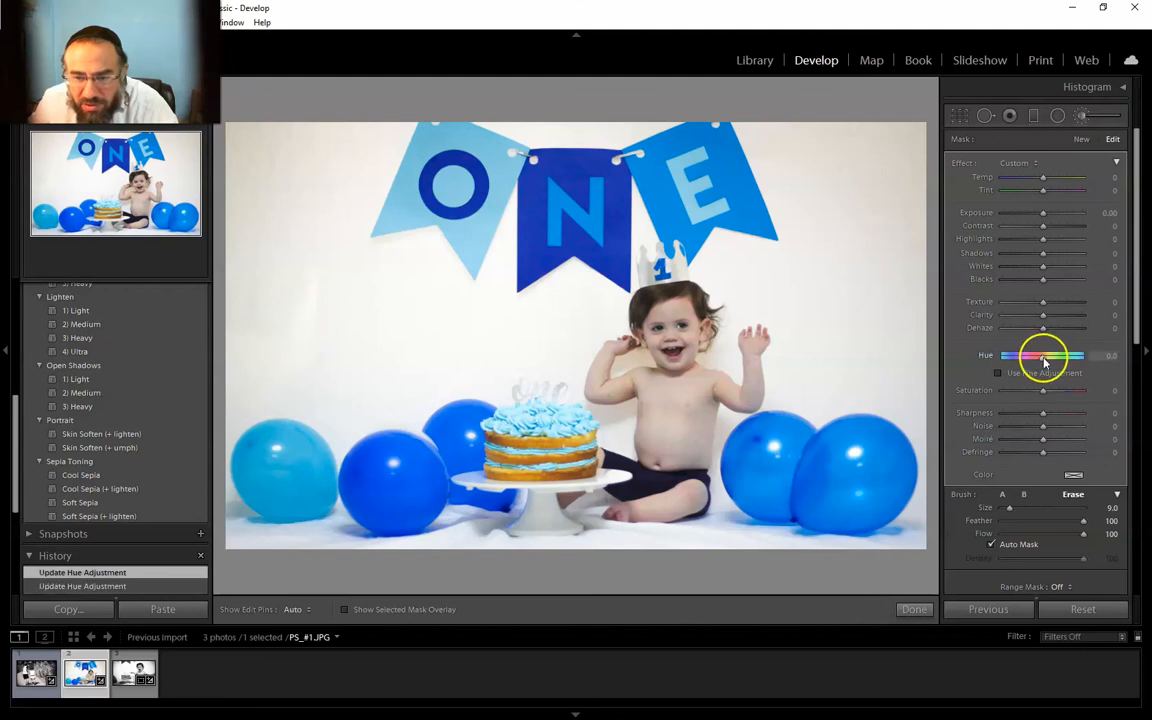
{"action": "left_click_drag", "start_coordinate": [1098, 360], "coordinate": [1043, 362]}
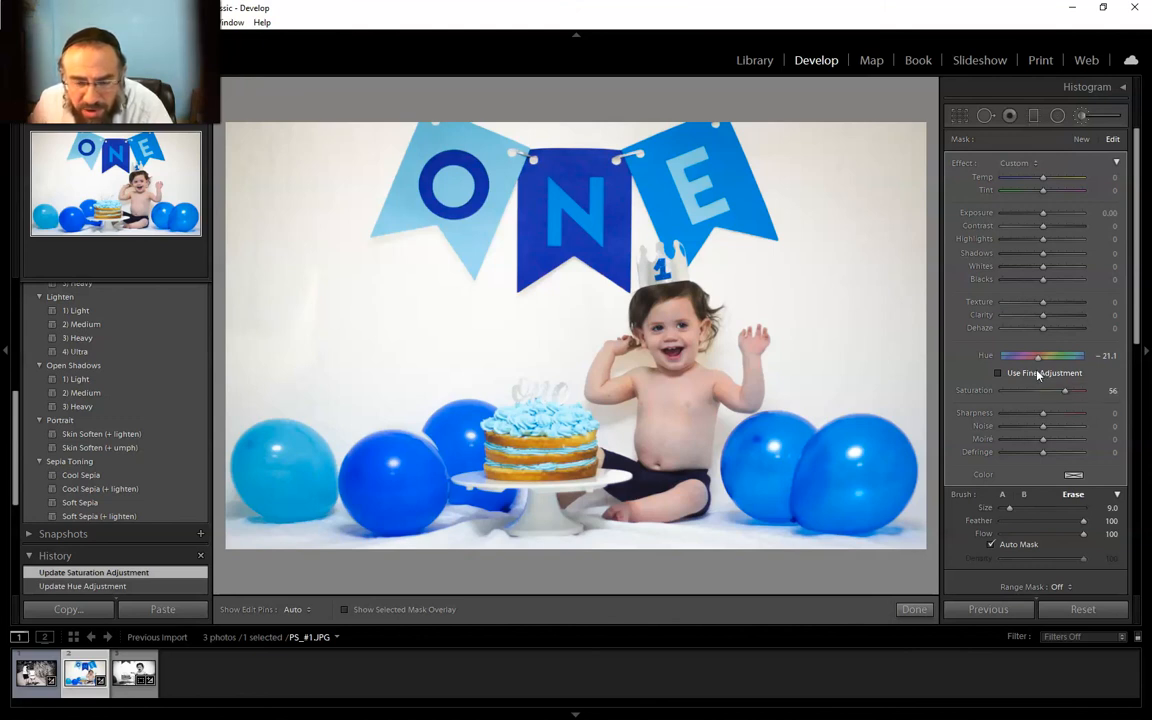
{"action": "left_click", "coordinate": [1082, 140]}
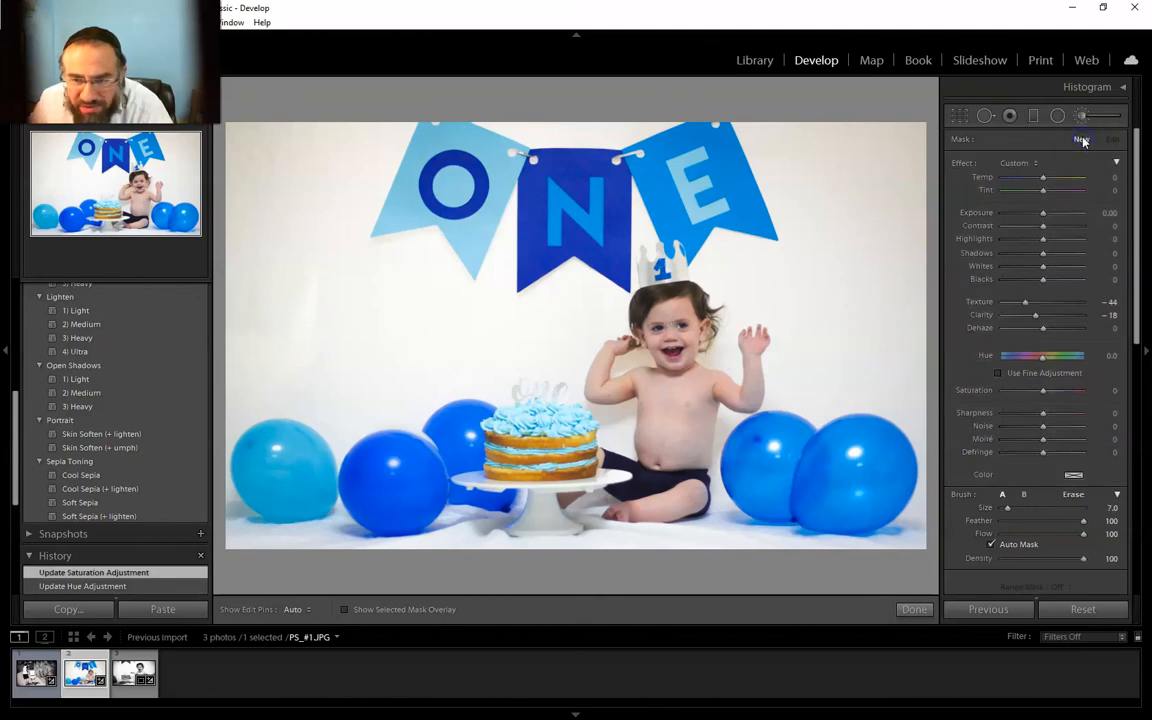
{"action": "mouse_move", "coordinate": [710, 319]}
{"action": "left_mouse_down"}
{"action": "mouse_move", "coordinate": [694, 344]}
{"action": "mouse_move", "coordinate": [666, 336]}
{"action": "mouse_move", "coordinate": [686, 331]}
{"action": "left_mouse_up"}
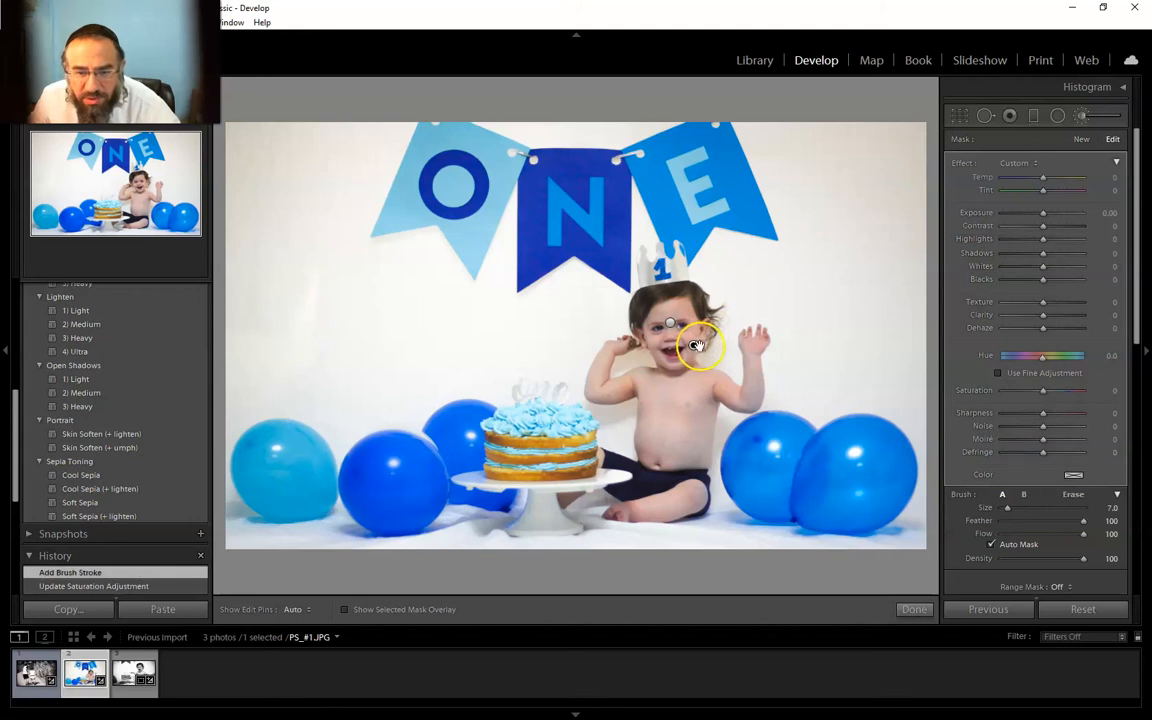
{"action": "left_click", "coordinate": [690, 332]}
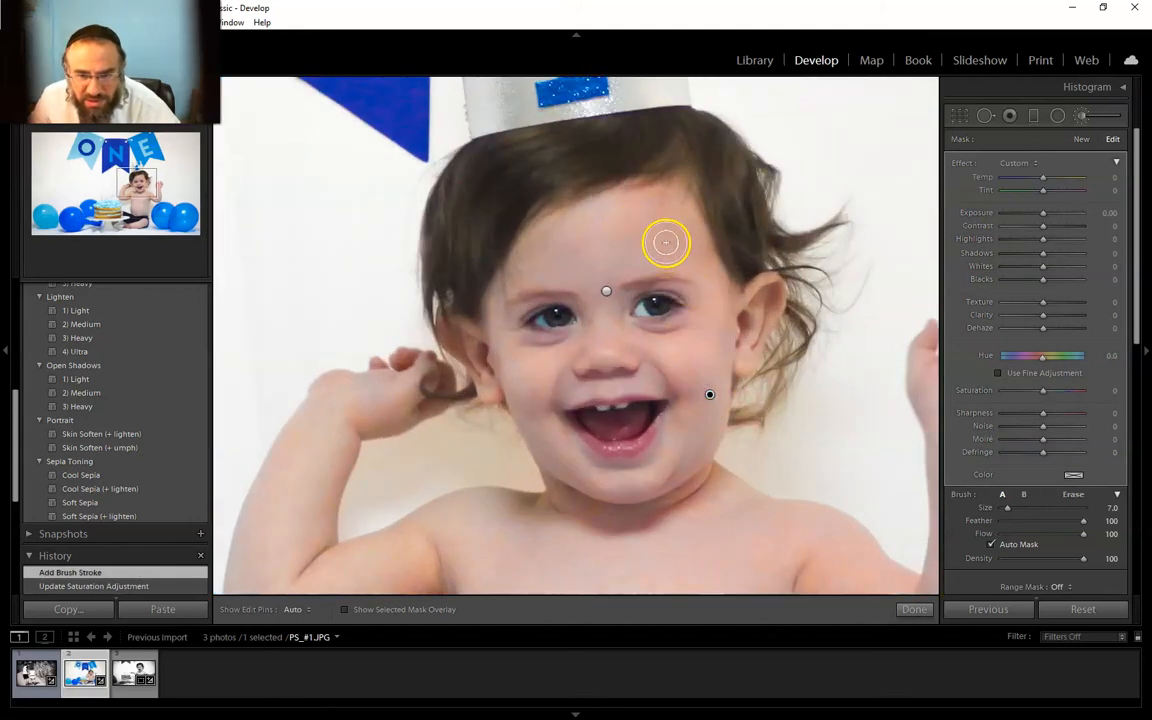
{"action": "right_click", "coordinate": [709, 394]}
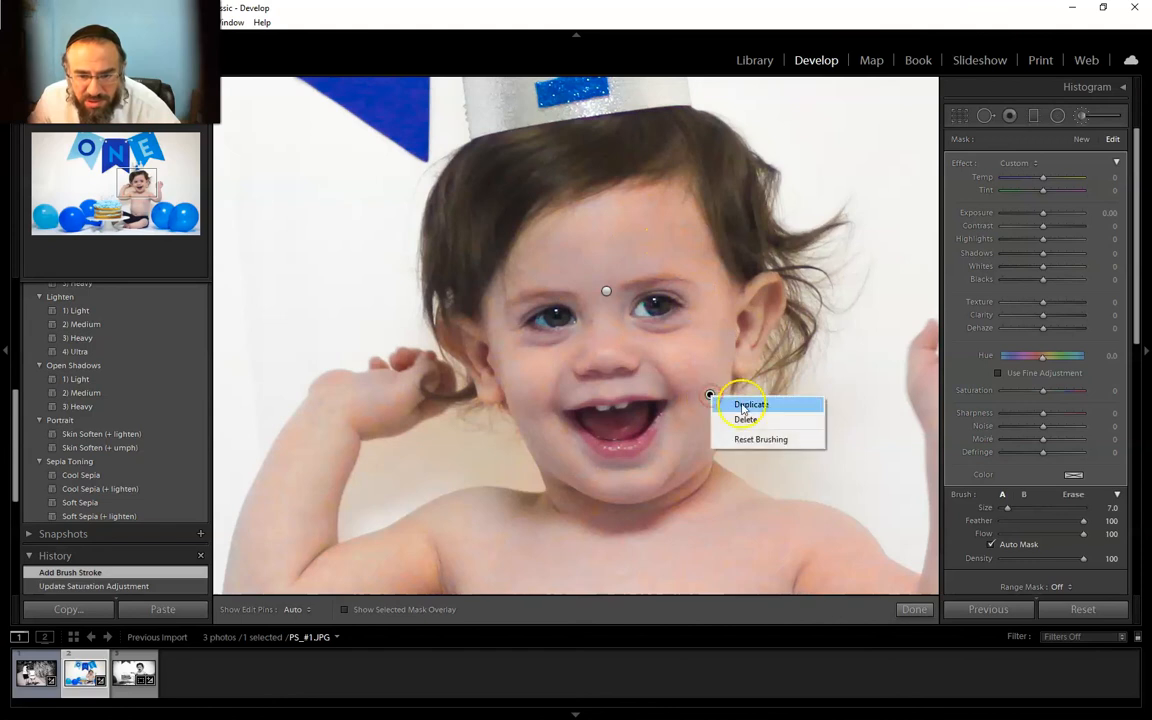
{"action": "left_click", "coordinate": [740, 419]}
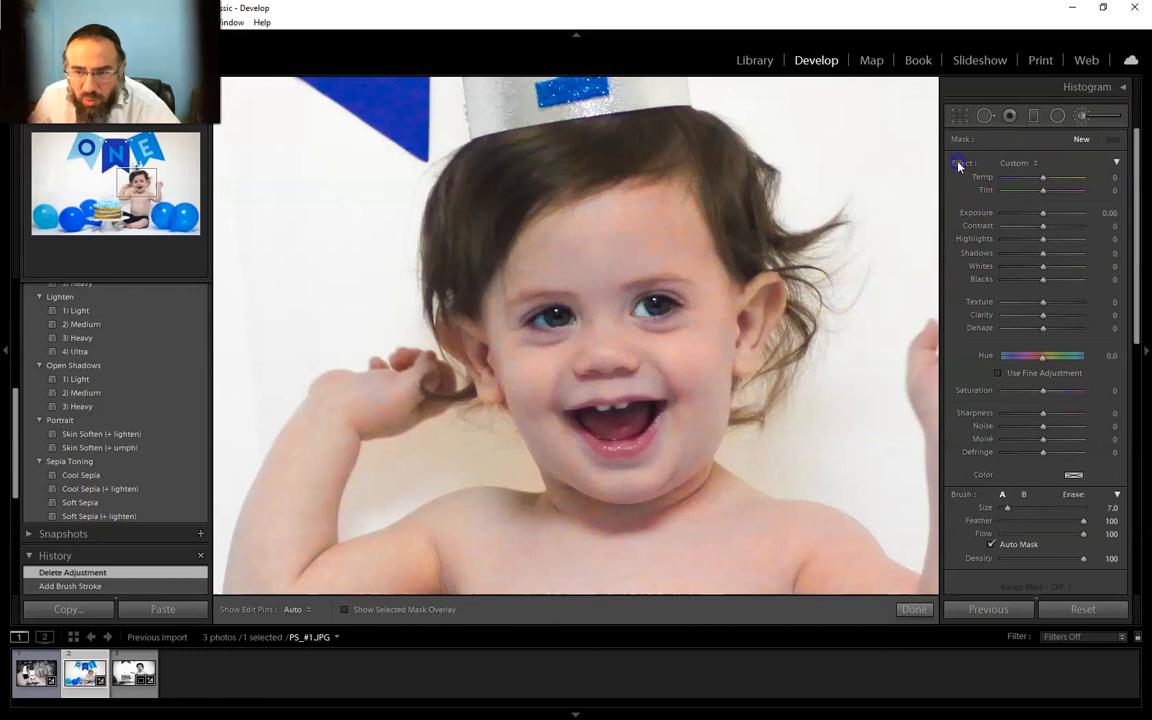
Start a skin-softening mask with Texture -52 and Clarity -23, brushing over the child's face at size 13.
{"action": "left_click_drag", "start_coordinate": [1043, 301], "coordinate": [1020, 303]}
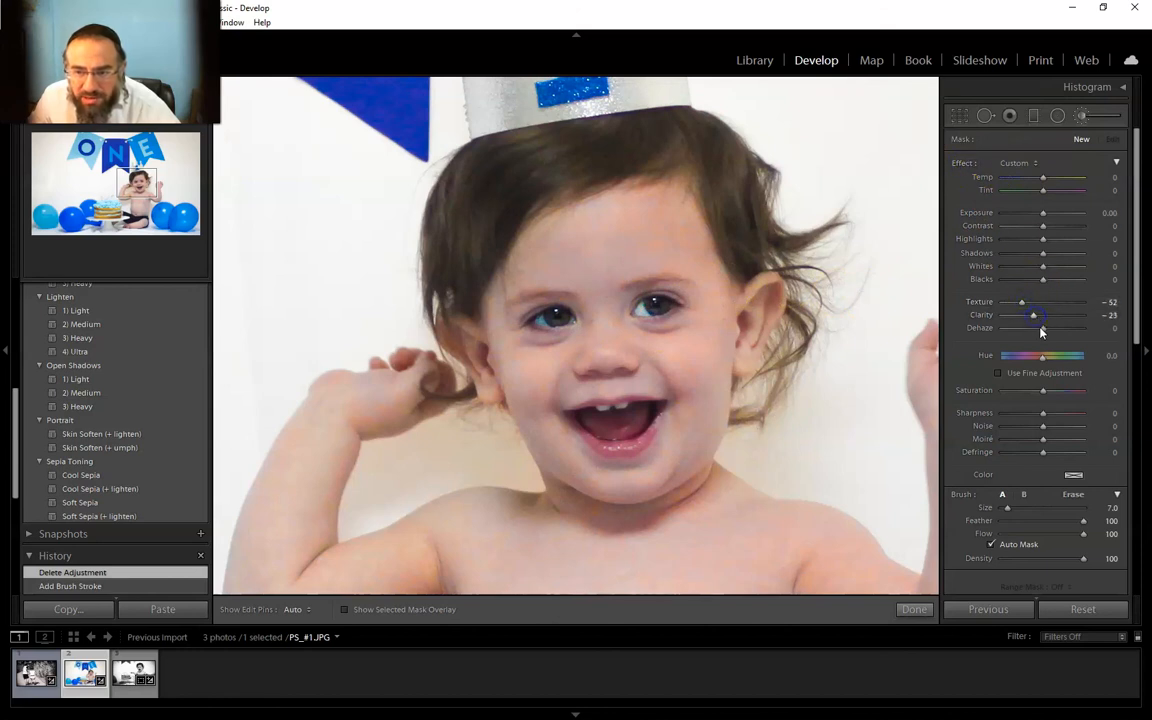
{"action": "scroll", "coordinate": [640, 250], "scroll_direction": "up", "scroll_amount": 3}
{"action": "mouse_move", "coordinate": [634, 238]}
{"action": "left_mouse_down"}
{"action": "mouse_move", "coordinate": [697, 243]}
{"action": "mouse_move", "coordinate": [603, 250]}
{"action": "mouse_move", "coordinate": [641, 226]}
{"action": "mouse_move", "coordinate": [568, 258]}
{"action": "mouse_move", "coordinate": [579, 242]}
{"action": "mouse_move", "coordinate": [669, 247]}
{"action": "mouse_move", "coordinate": [704, 280]}
{"action": "mouse_move", "coordinate": [694, 358]}
{"action": "mouse_move", "coordinate": [658, 347]}
{"action": "mouse_move", "coordinate": [707, 400]}
{"action": "mouse_move", "coordinate": [688, 407]}
{"action": "mouse_move", "coordinate": [676, 463]}
{"action": "mouse_move", "coordinate": [651, 470]}
{"action": "mouse_move", "coordinate": [712, 369]}
{"action": "mouse_move", "coordinate": [604, 325]}
{"action": "mouse_move", "coordinate": [602, 270]}
{"action": "mouse_move", "coordinate": [598, 348]}
{"action": "mouse_move", "coordinate": [547, 363]}
{"action": "mouse_move", "coordinate": [541, 412]}
{"action": "mouse_move", "coordinate": [497, 315]}
{"action": "mouse_move", "coordinate": [539, 434]}
{"action": "mouse_move", "coordinate": [569, 364]}
{"action": "mouse_move", "coordinate": [548, 419]}
{"action": "mouse_move", "coordinate": [587, 475]}
{"action": "mouse_move", "coordinate": [659, 483]}
{"action": "mouse_move", "coordinate": [684, 463]}
{"action": "mouse_move", "coordinate": [586, 484]}
{"action": "mouse_move", "coordinate": [545, 389]}
{"action": "mouse_move", "coordinate": [652, 370]}
{"action": "mouse_move", "coordinate": [630, 345]}
{"action": "mouse_move", "coordinate": [615, 280]}
{"action": "mouse_move", "coordinate": [655, 249]}
{"action": "mouse_move", "coordinate": [577, 246]}
{"action": "mouse_move", "coordinate": [652, 217]}
{"action": "mouse_move", "coordinate": [669, 267]}
{"action": "left_mouse_up"}
{"action": "scroll", "coordinate": [674, 391], "scroll_direction": "down", "scroll_amount": 5}
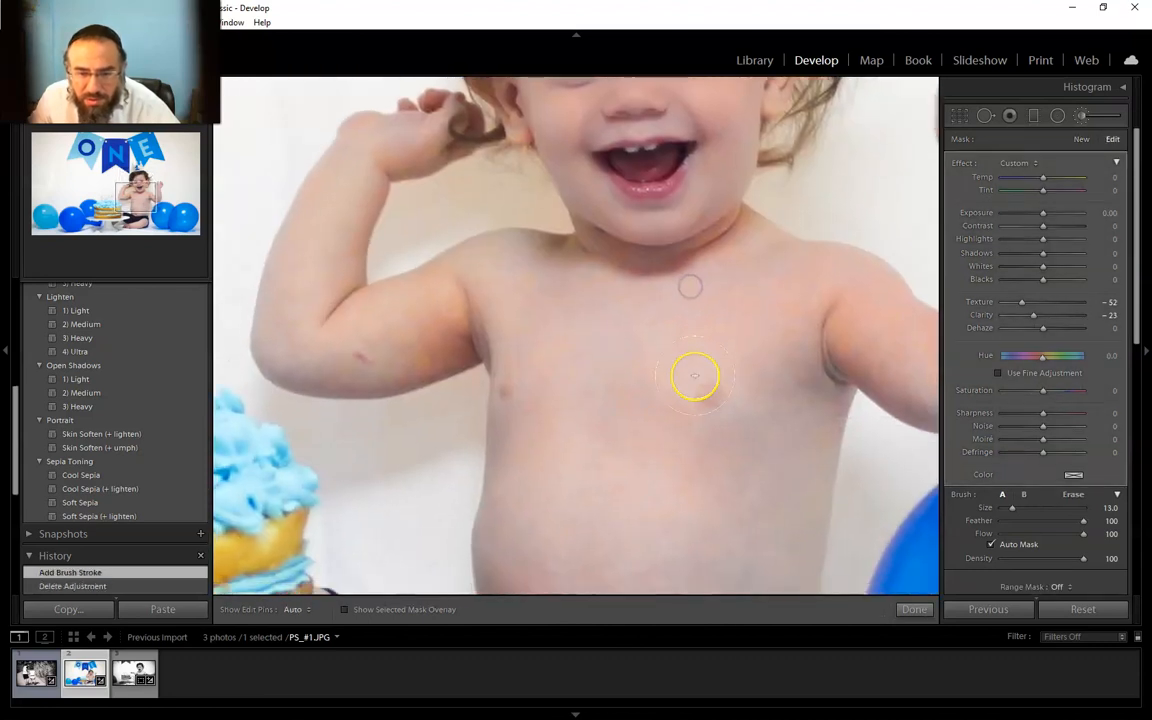
Extend the softening mask over the child's chest and raised arm with a size 23 auto-masked brush.
{"action": "scroll", "coordinate": [735, 326], "scroll_direction": "up", "scroll_amount": 6}
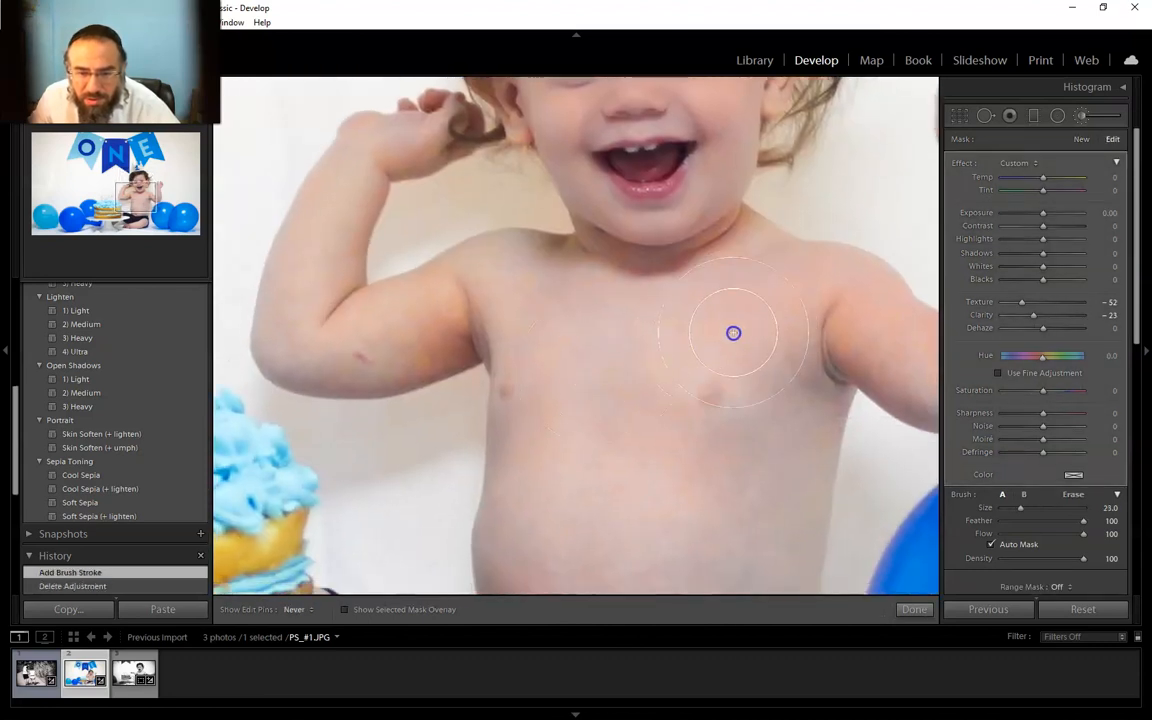
{"action": "mouse_move", "coordinate": [555, 425]}
{"action": "left_mouse_down"}
{"action": "mouse_move", "coordinate": [726, 365]}
{"action": "mouse_move", "coordinate": [726, 461]}
{"action": "mouse_move", "coordinate": [768, 460]}
{"action": "mouse_move", "coordinate": [790, 352]}
{"action": "mouse_move", "coordinate": [854, 343]}
{"action": "mouse_move", "coordinate": [903, 375]}
{"action": "mouse_move", "coordinate": [814, 305]}
{"action": "mouse_move", "coordinate": [861, 342]}
{"action": "mouse_move", "coordinate": [602, 293]}
{"action": "mouse_move", "coordinate": [389, 314]}
{"action": "mouse_move", "coordinate": [458, 324]}
{"action": "left_mouse_up"}
{"action": "mouse_move", "coordinate": [309, 262]}
{"action": "left_mouse_down"}
{"action": "mouse_move", "coordinate": [344, 221]}
{"action": "mouse_move", "coordinate": [416, 338]}
{"action": "mouse_move", "coordinate": [471, 316]}
{"action": "mouse_move", "coordinate": [430, 281]}
{"action": "left_mouse_up"}
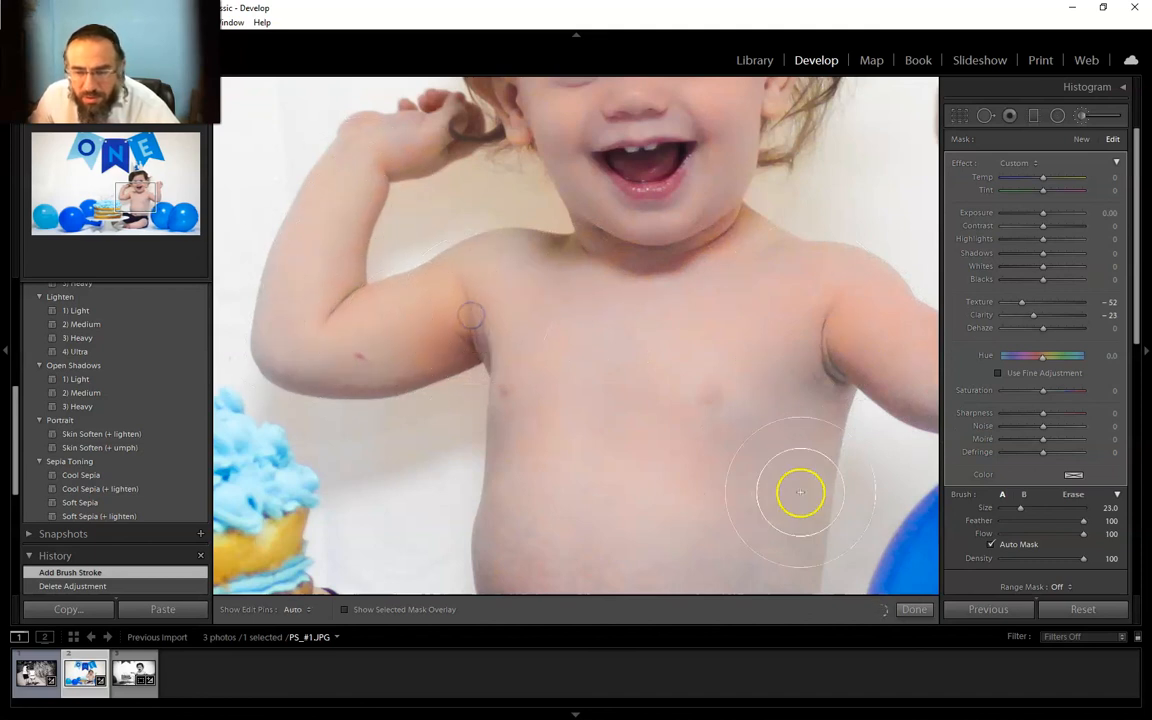
Disable Auto Mask and brush the softening mask over the child's torso, belly and legs at size 23.
{"action": "left_click", "coordinate": [990, 544]}
{"action": "mouse_move", "coordinate": [777, 381]}
{"action": "left_mouse_down"}
{"action": "mouse_move", "coordinate": [814, 312]}
{"action": "mouse_move", "coordinate": [850, 331]}
{"action": "mouse_move", "coordinate": [774, 370]}
{"action": "mouse_move", "coordinate": [579, 339]}
{"action": "left_mouse_up"}
{"action": "mouse_move", "coordinate": [390, 325]}
{"action": "left_mouse_down"}
{"action": "mouse_move", "coordinate": [352, 331]}
{"action": "mouse_move", "coordinate": [300, 310]}
{"action": "mouse_move", "coordinate": [344, 216]}
{"action": "mouse_move", "coordinate": [338, 229]}
{"action": "mouse_move", "coordinate": [527, 376]}
{"action": "mouse_move", "coordinate": [503, 587]}
{"action": "mouse_move", "coordinate": [571, 448]}
{"action": "mouse_move", "coordinate": [666, 427]}
{"action": "mouse_move", "coordinate": [645, 541]}
{"action": "mouse_move", "coordinate": [702, 283]}
{"action": "left_mouse_up"}
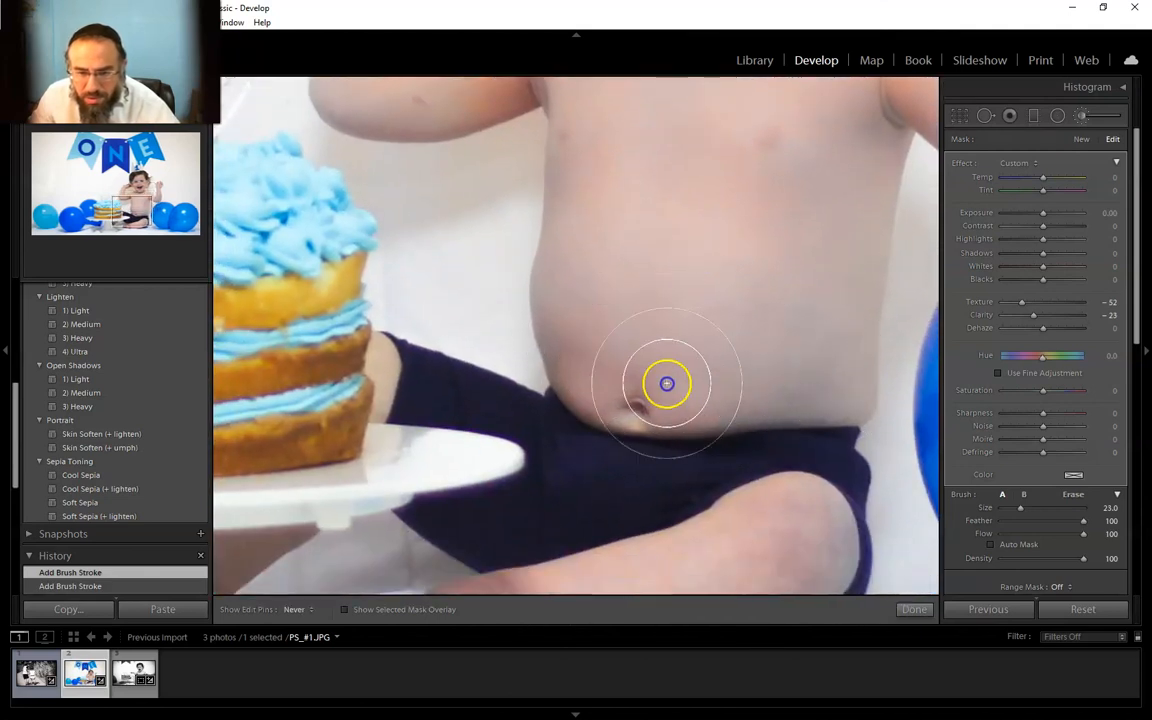
{"action": "mouse_move", "coordinate": [686, 483]}
{"action": "left_mouse_down"}
{"action": "mouse_move", "coordinate": [819, 315]}
{"action": "mouse_move", "coordinate": [830, 347]}
{"action": "mouse_move", "coordinate": [680, 367]}
{"action": "left_mouse_up"}
{"action": "mouse_move", "coordinate": [627, 373]}
{"action": "left_mouse_down"}
{"action": "mouse_move", "coordinate": [802, 318]}
{"action": "mouse_move", "coordinate": [569, 377]}
{"action": "mouse_move", "coordinate": [851, 301]}
{"action": "left_mouse_up"}
{"action": "key", "text": "space"}
{"action": "left_click", "coordinate": [775, 295]}
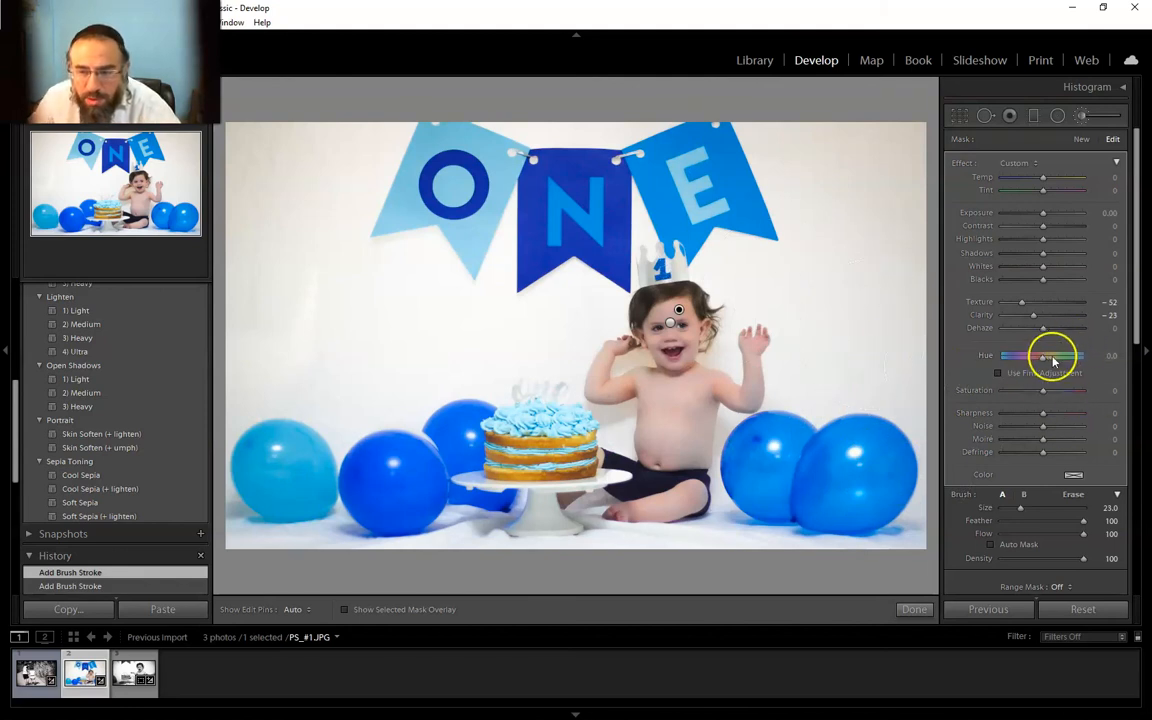
Close the Adjustment Brush and compare the birthday photo's before and after versions.
{"action": "left_click", "coordinate": [1081, 118]}
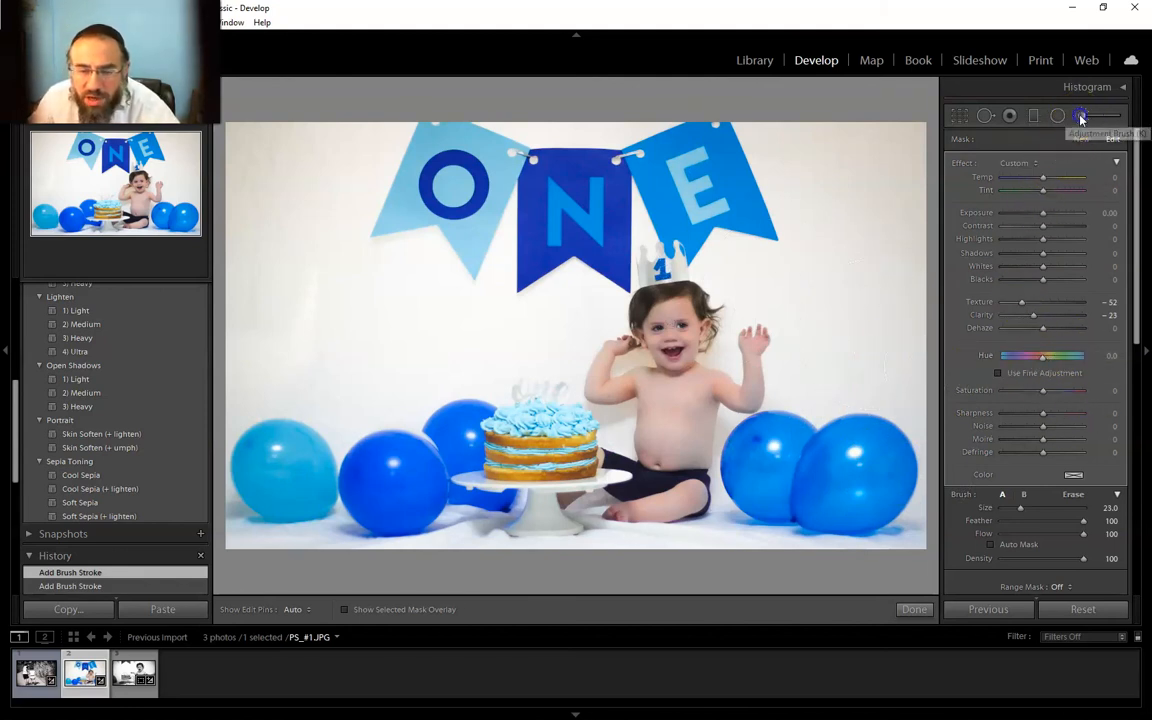
{"action": "key", "text": "backslash"}
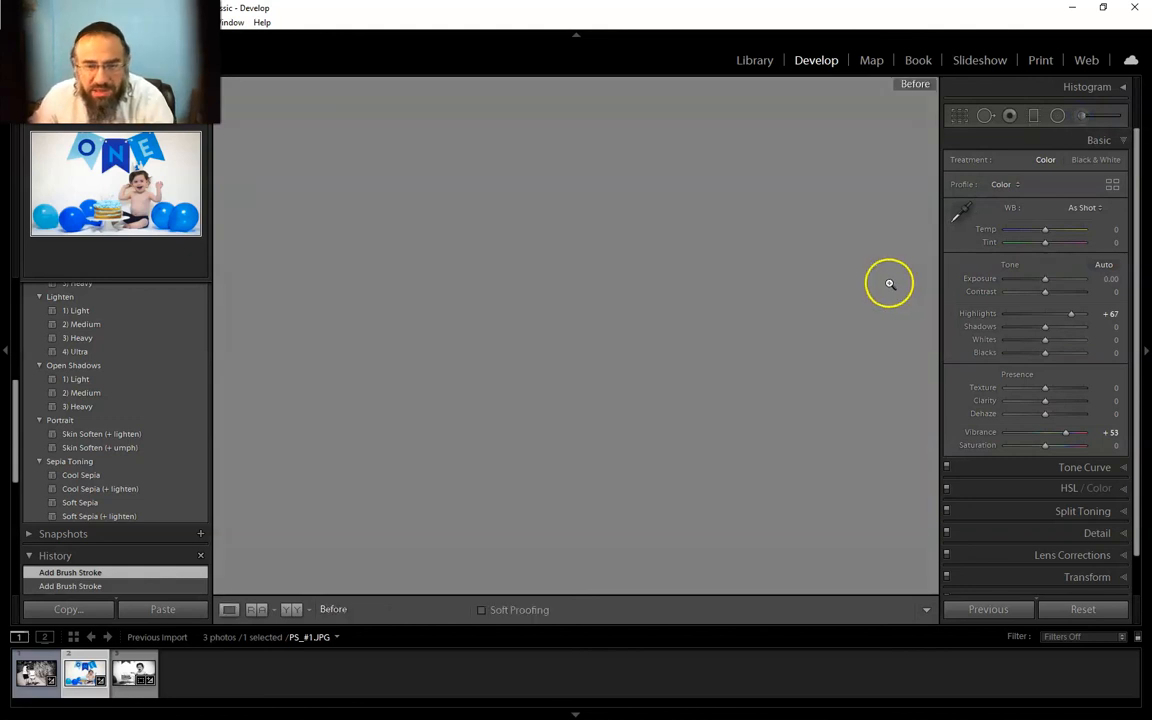
{"action": "key", "text": "backslash"}
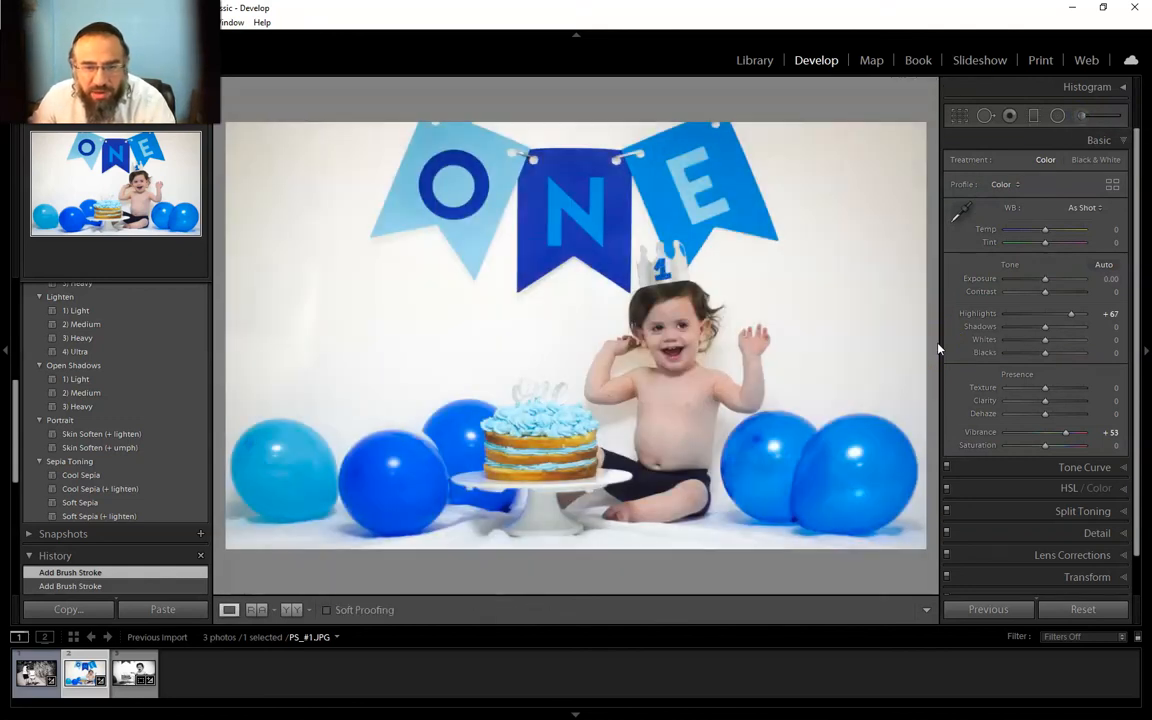
{"action": "key", "text": "backslash"}
{"action": "key", "text": "backslash"}
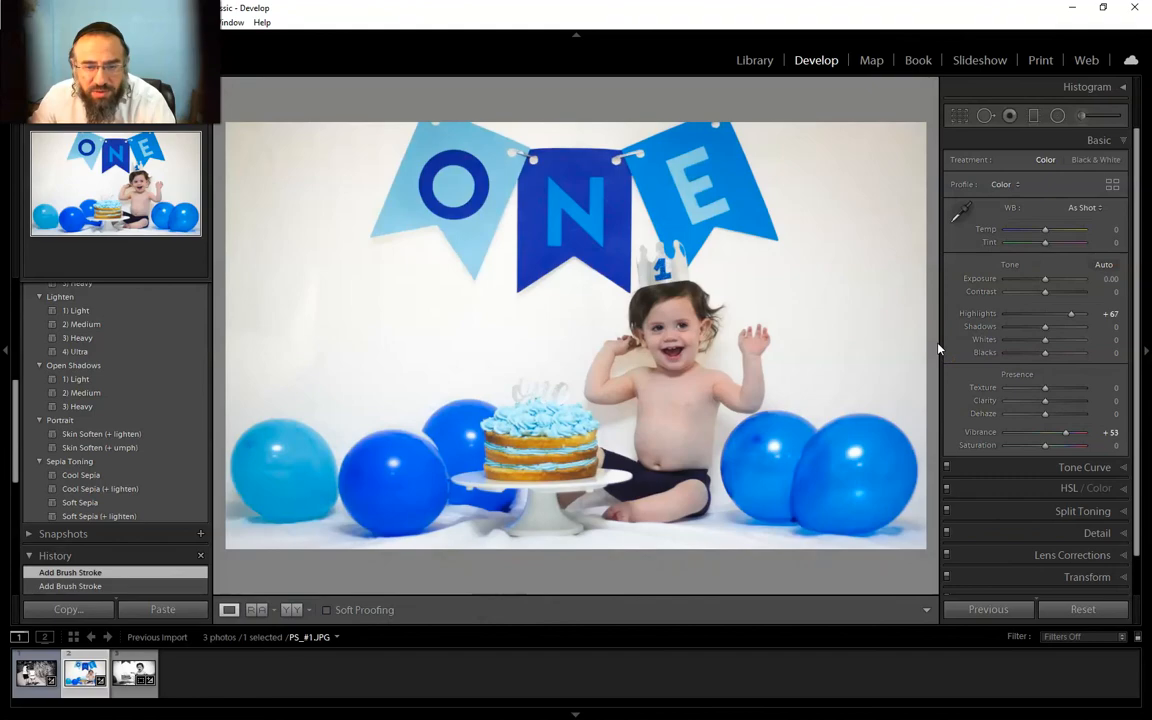